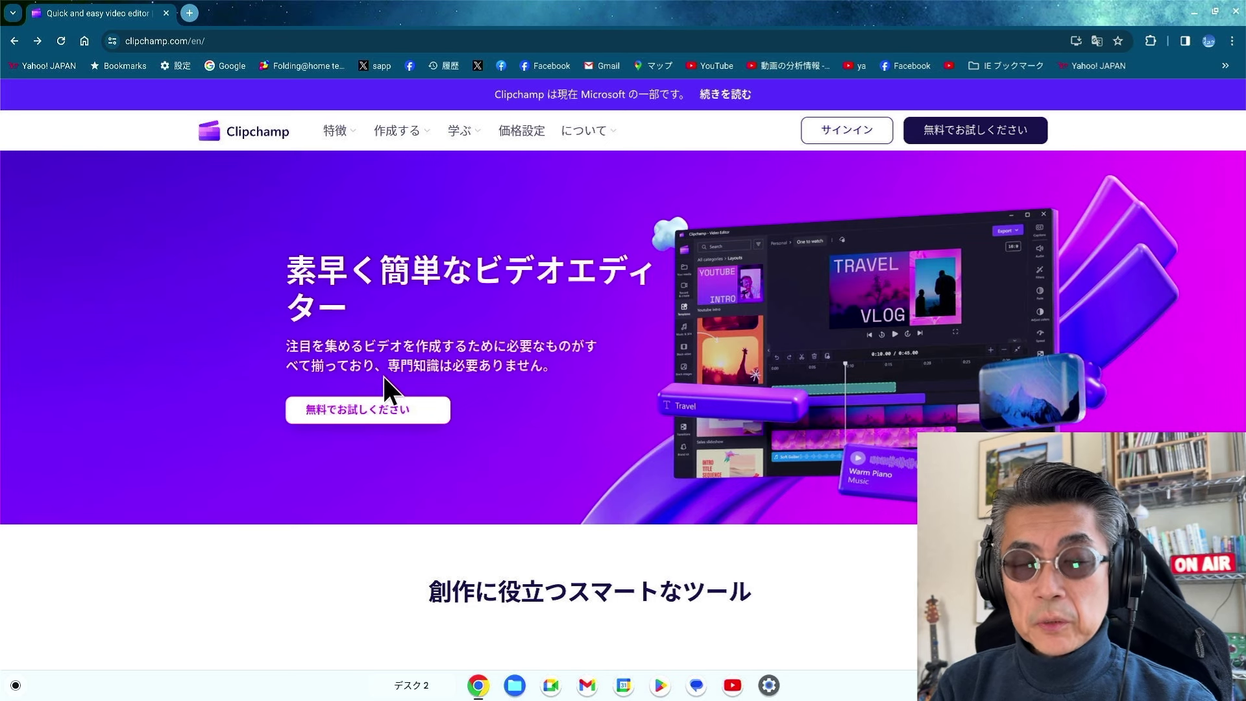
Sign in to Clipchamp and open the existing untitled video project (無題の動画)
{"action": "left_click", "coordinate": [782, 160]}
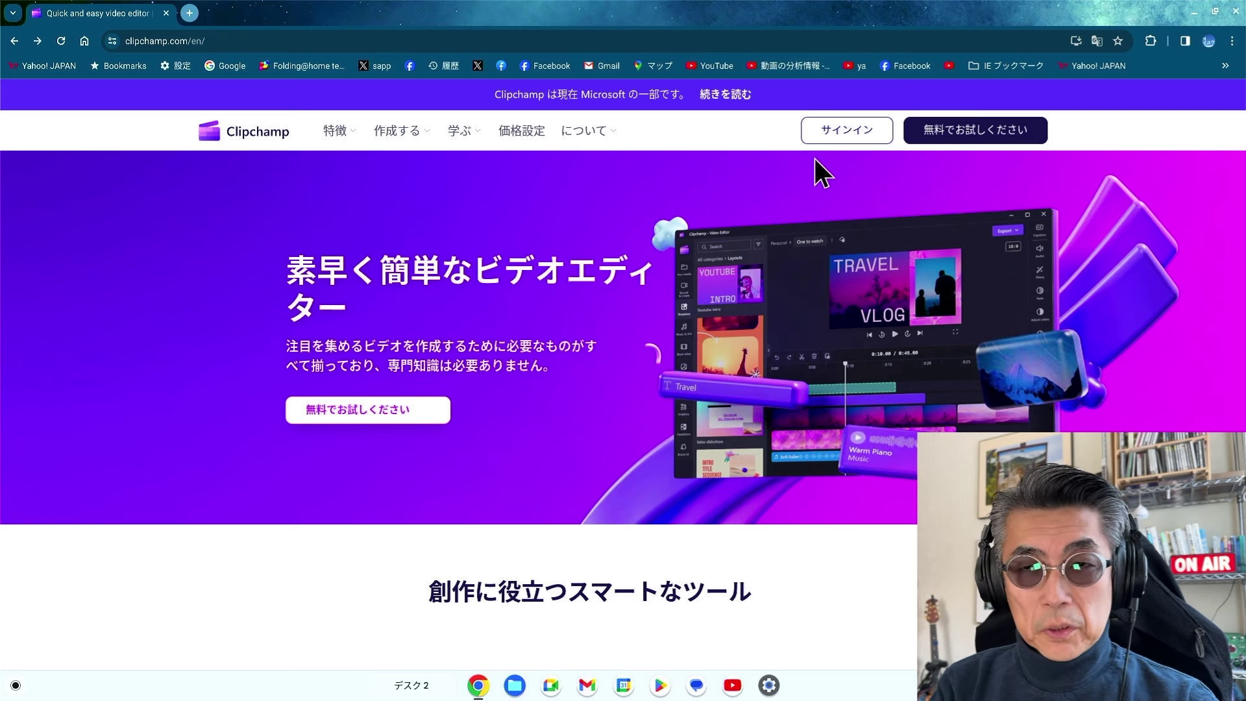
{"action": "left_click", "coordinate": [816, 99]}
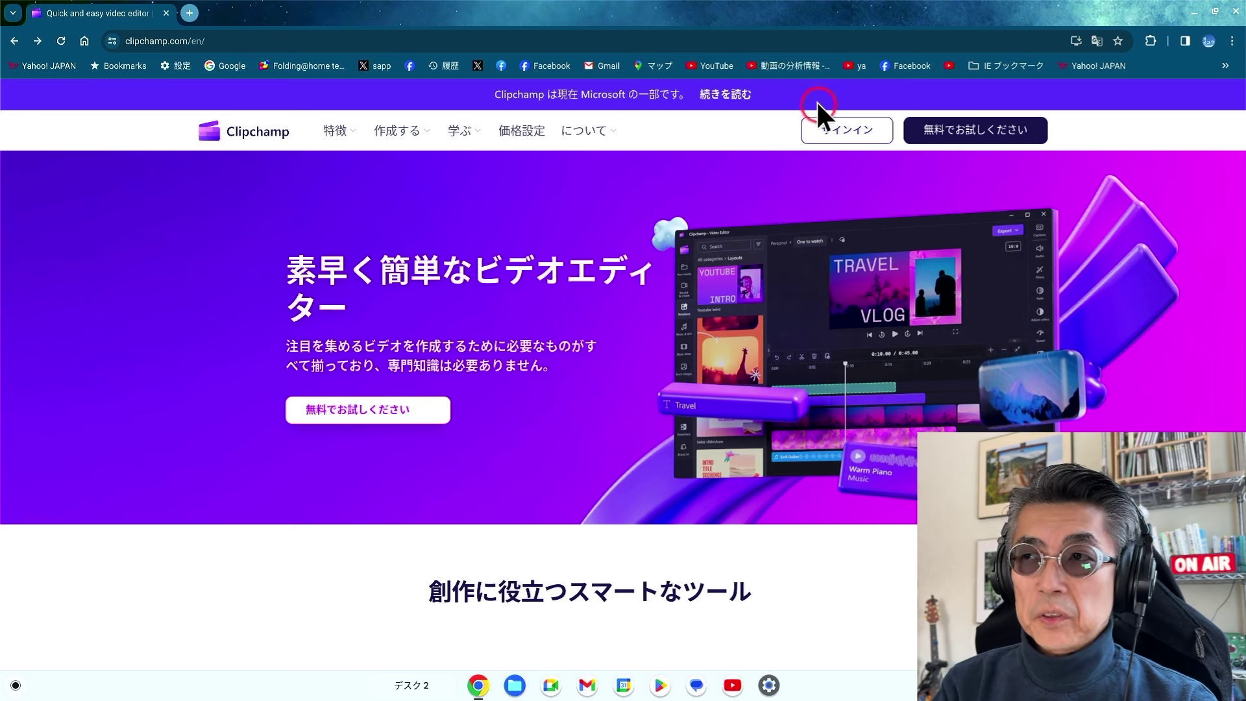
{"action": "left_click", "coordinate": [840, 133]}
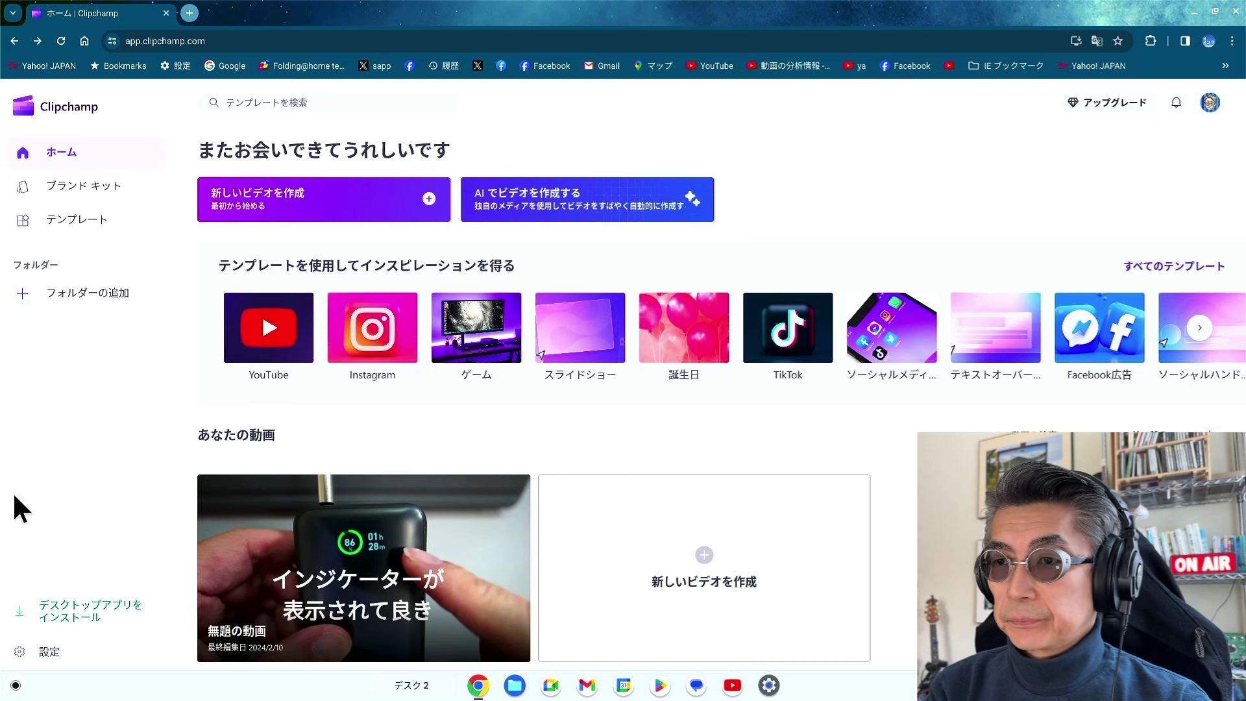
{"action": "left_click", "coordinate": [303, 598]}
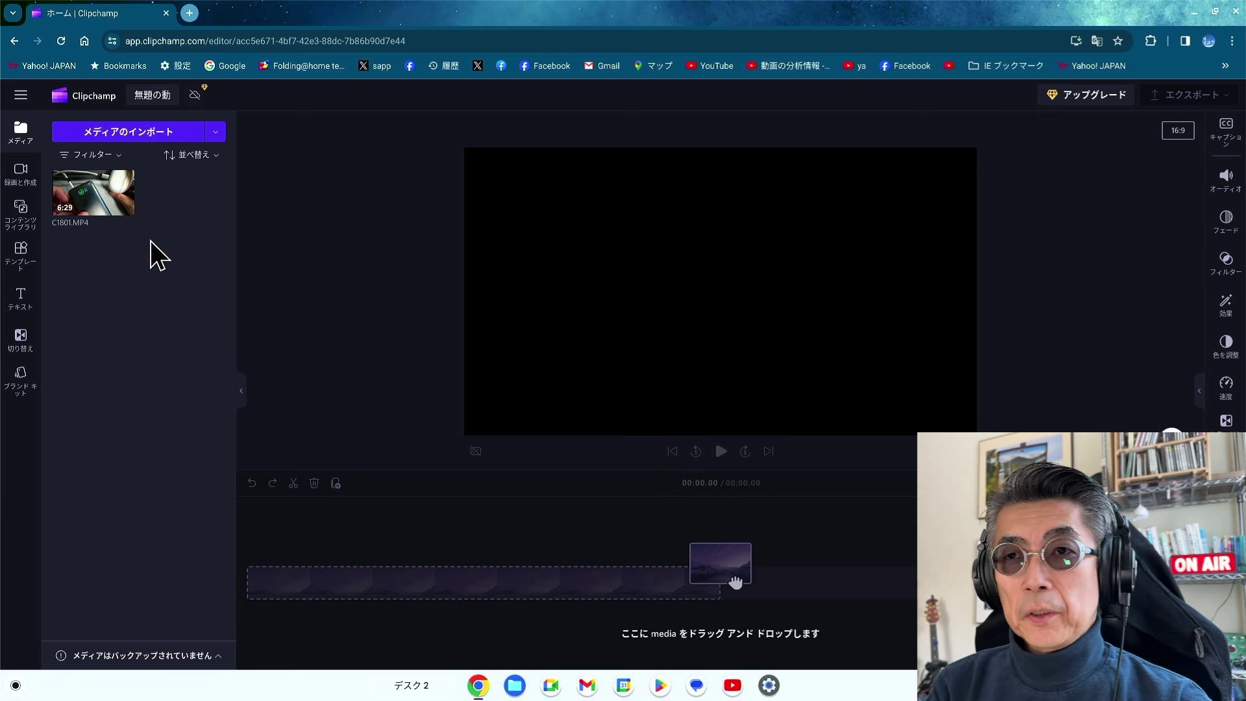
Add the imported clip C1801.MP4 to the start of the timeline
{"action": "left_click", "coordinate": [122, 199]}
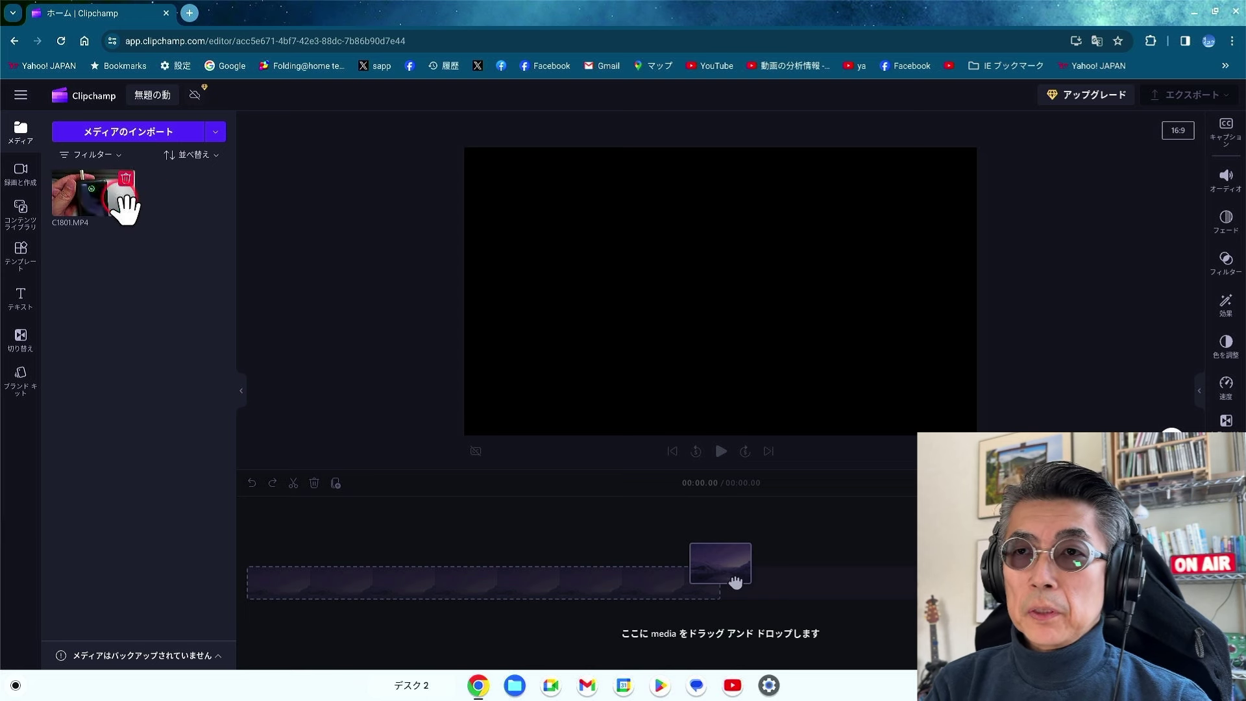
{"action": "left_click", "coordinate": [127, 322]}
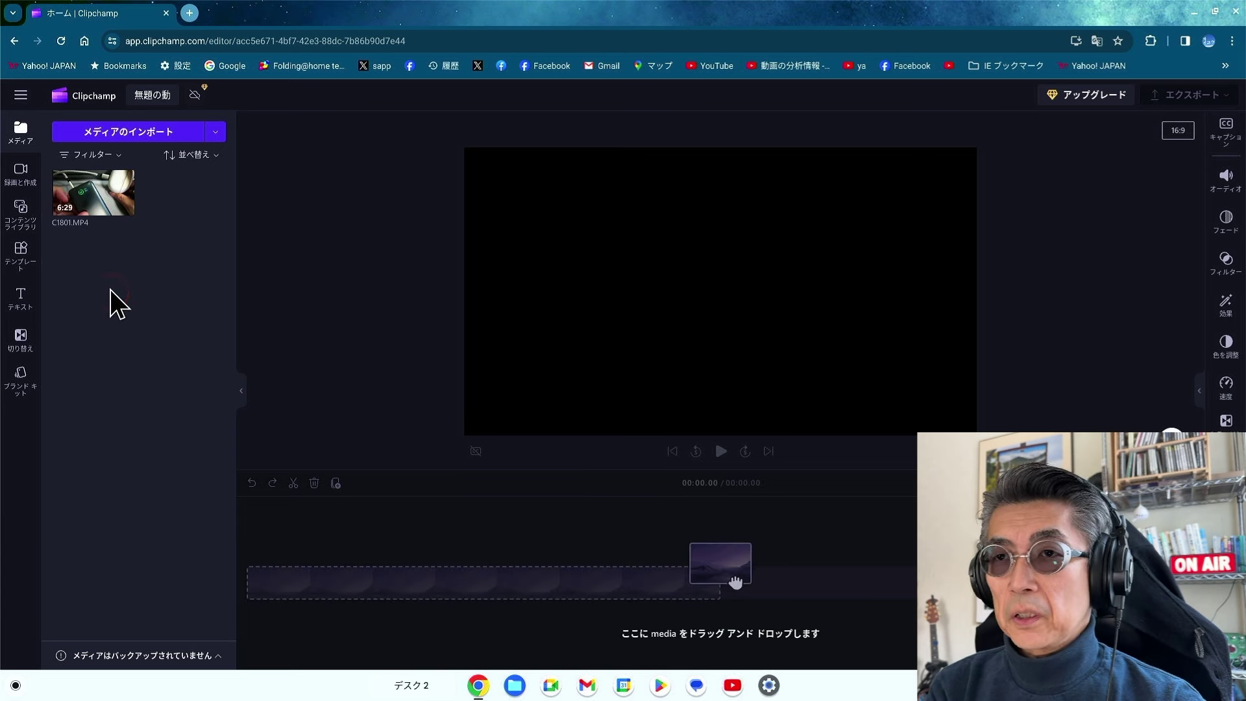
{"action": "mouse_move", "coordinate": [90, 201]}
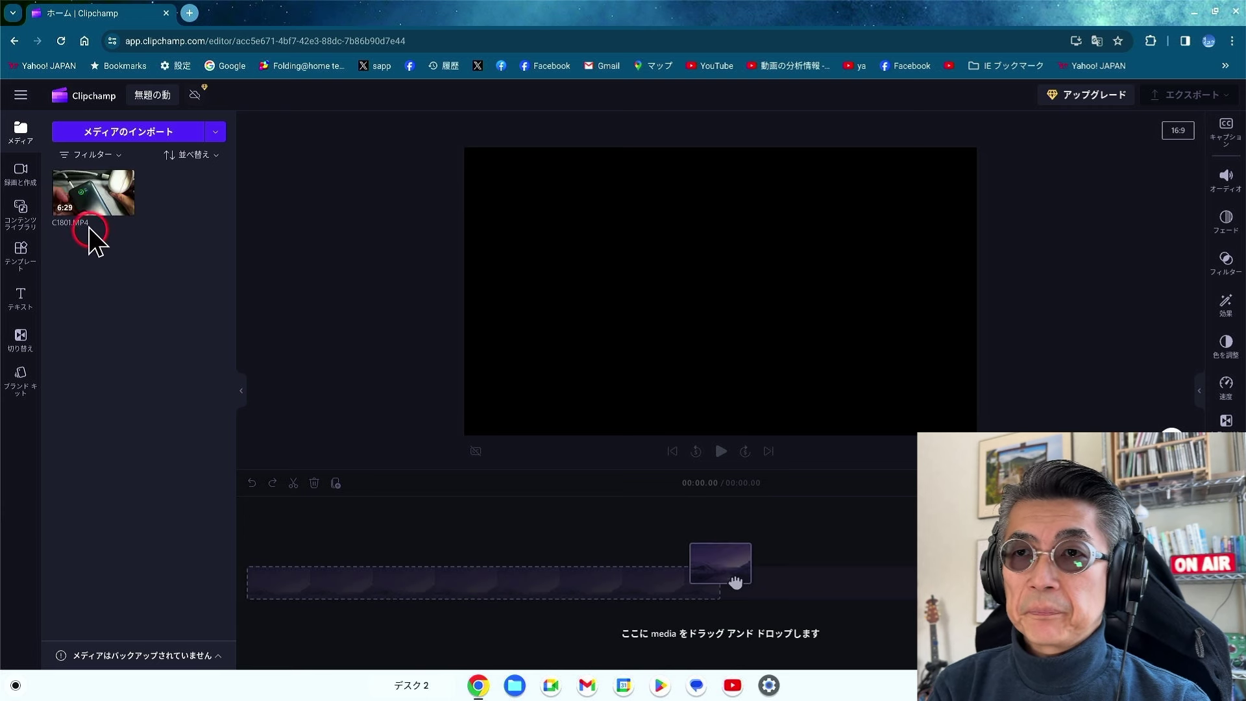
{"action": "left_click_drag", "start_coordinate": [92, 206], "coordinate": [302, 591]}
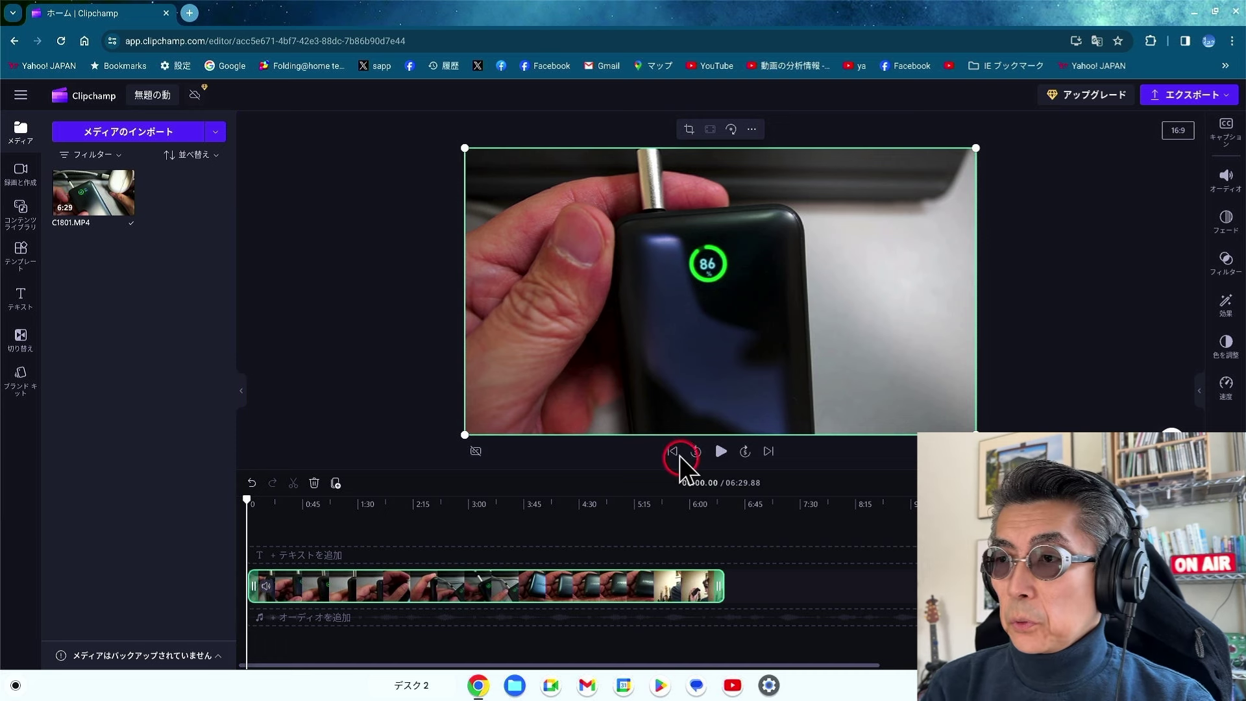
Play the opening of the clip and scrub back through it to find where the unwanted passage begins
{"action": "left_click", "coordinate": [721, 451]}
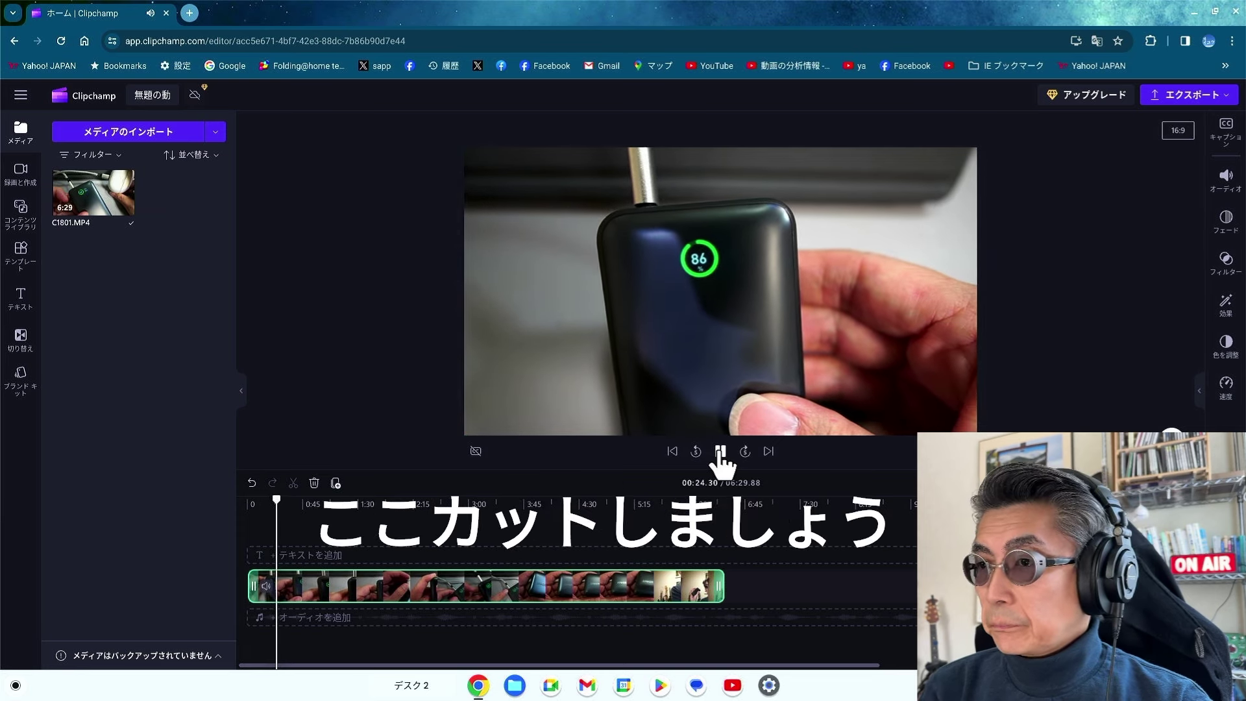
{"action": "left_click", "coordinate": [720, 454]}
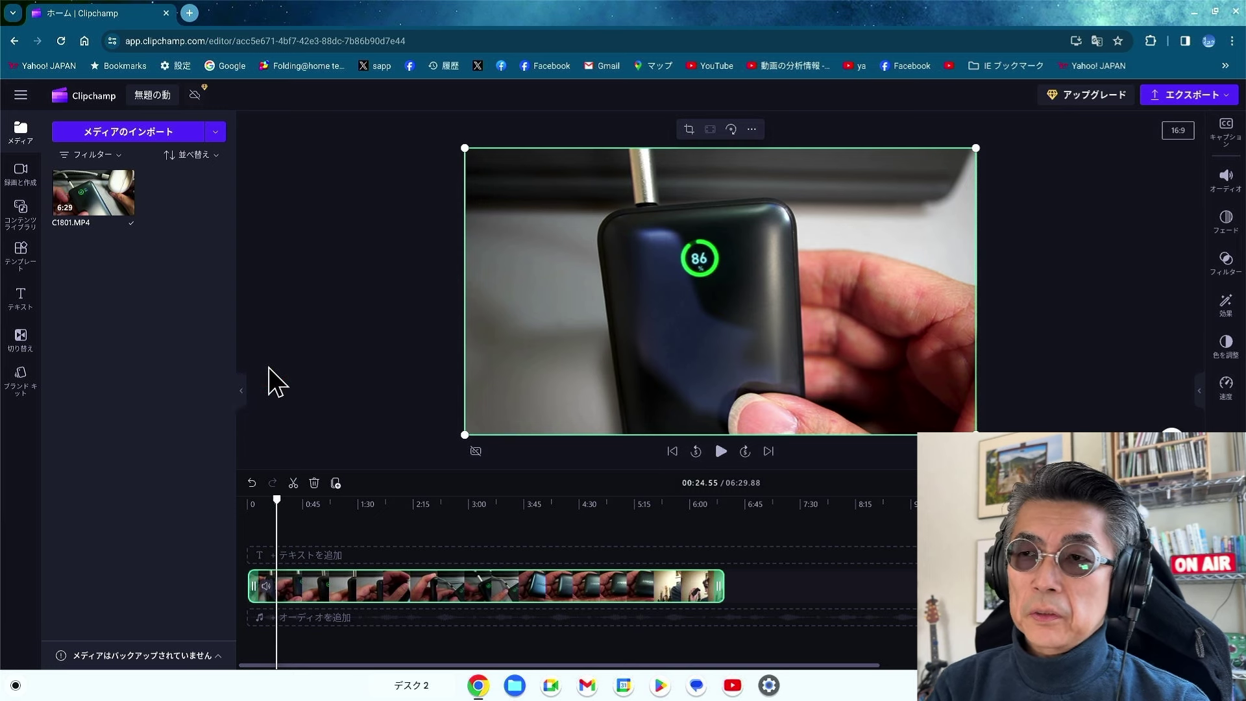
{"action": "left_click", "coordinate": [267, 534]}
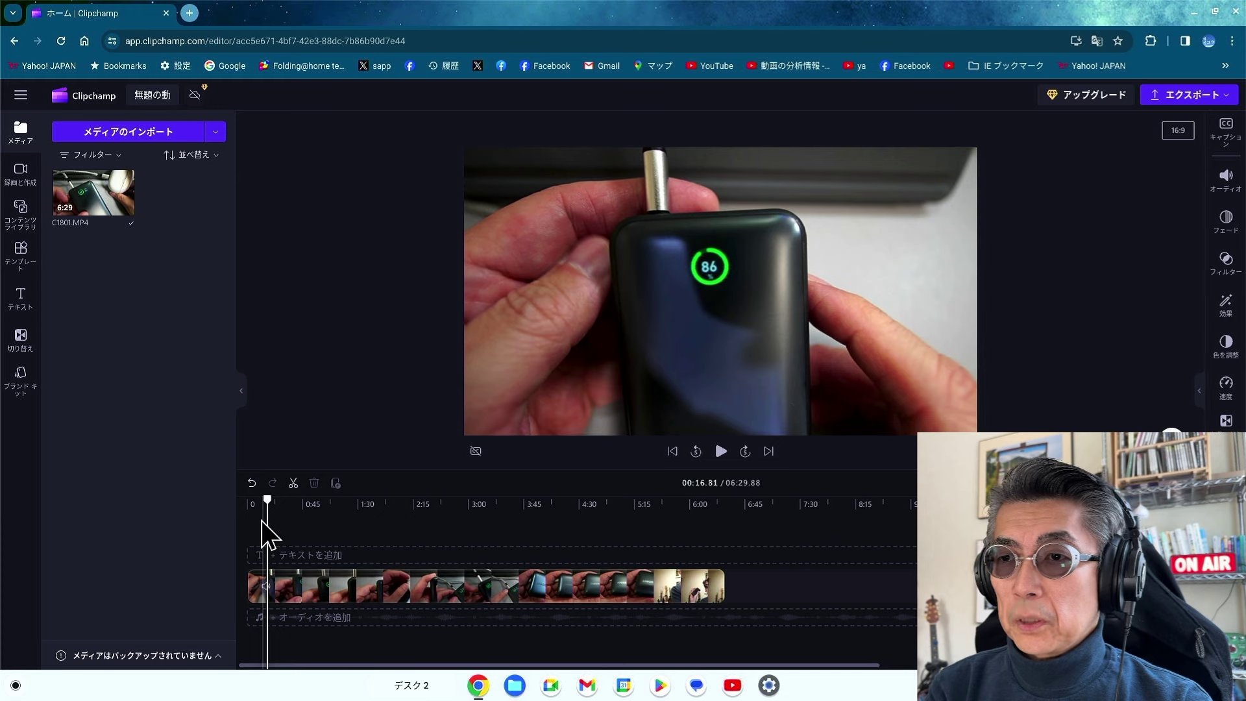
{"action": "left_click", "coordinate": [258, 534]}
{"action": "left_click", "coordinate": [612, 534]}
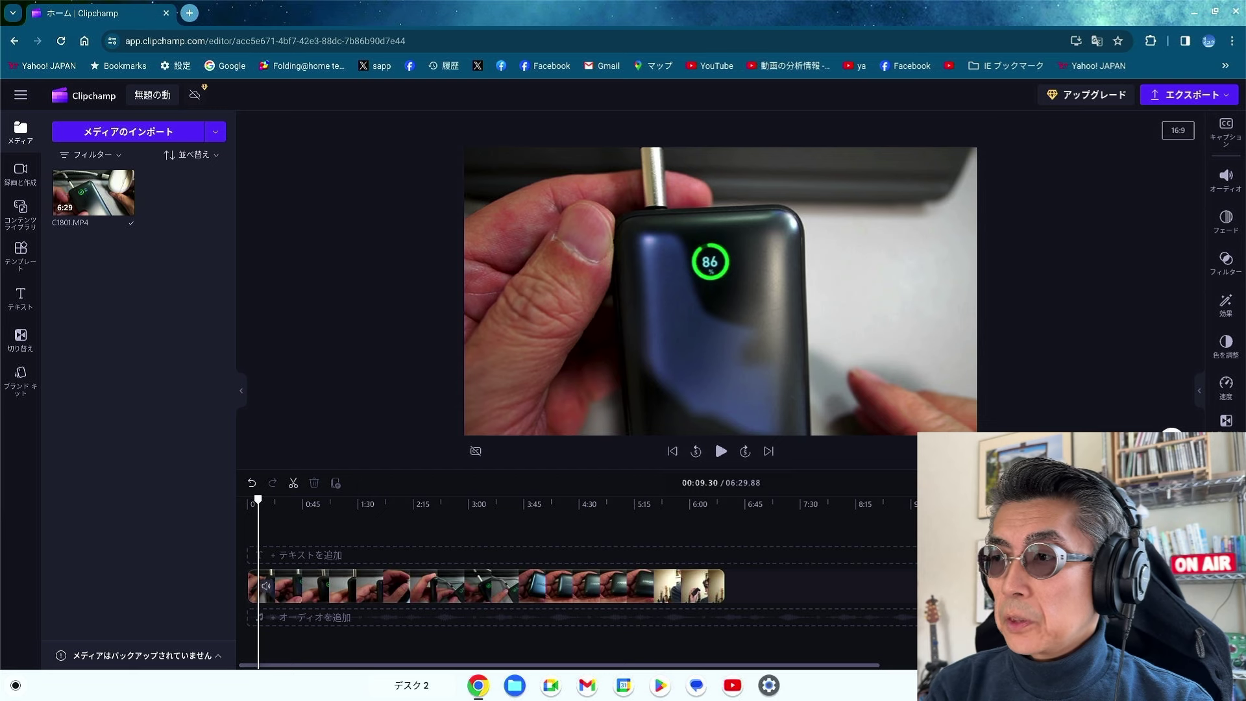
Split the clip at 00:11.82, where the unwanted passage begins
{"action": "scroll", "coordinate": [855, 538], "scroll_direction": "up", "scroll_amount": 3}
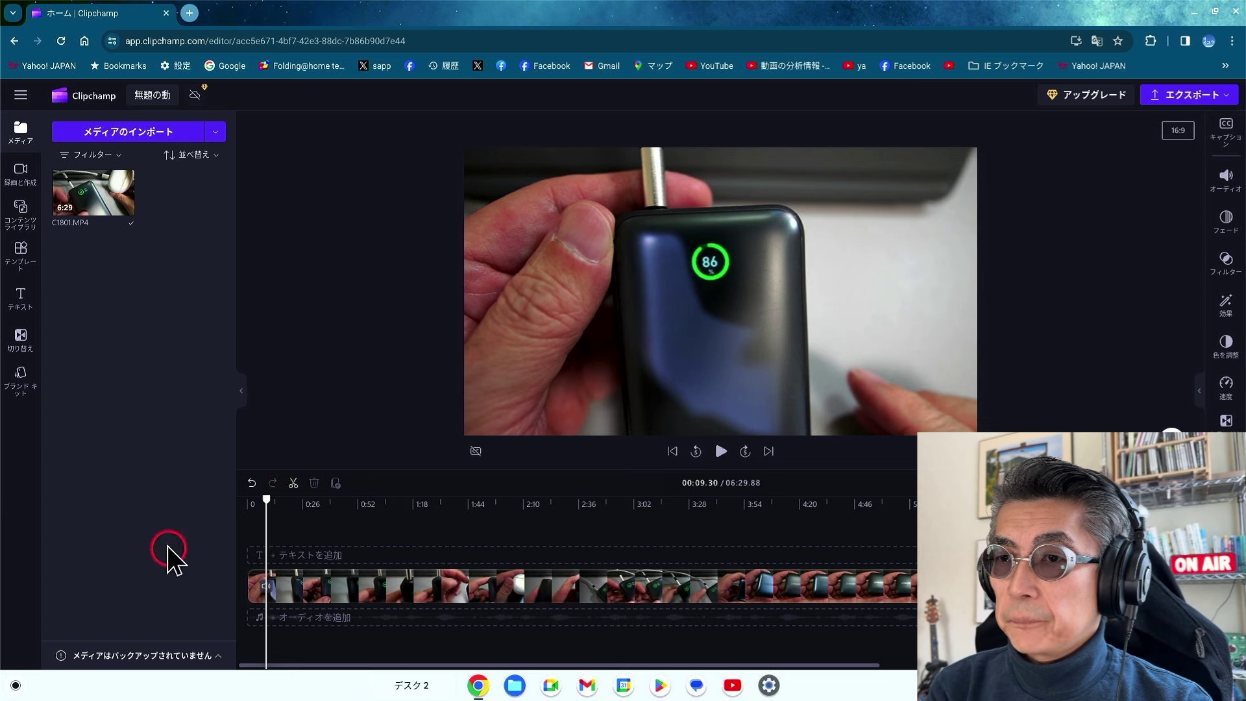
{"action": "left_click", "coordinate": [276, 503]}
{"action": "left_click_drag", "start_coordinate": [275, 503], "coordinate": [273, 507]}
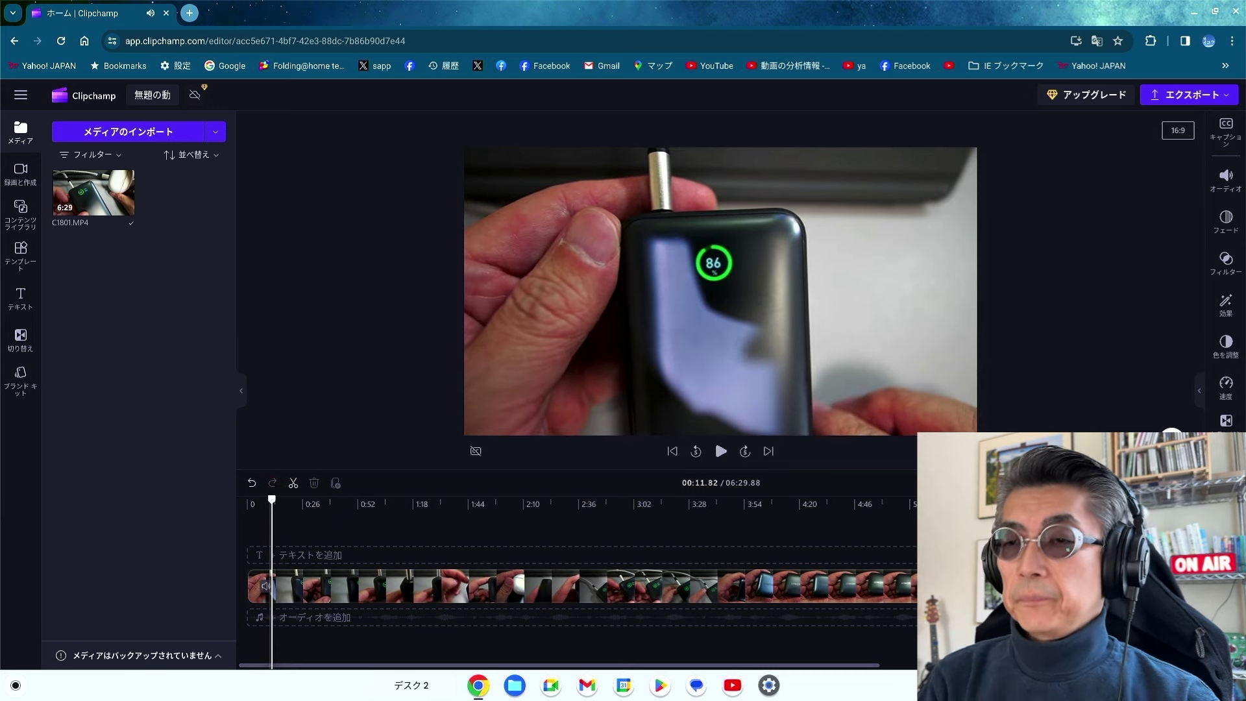
{"action": "left_click", "coordinate": [294, 487]}
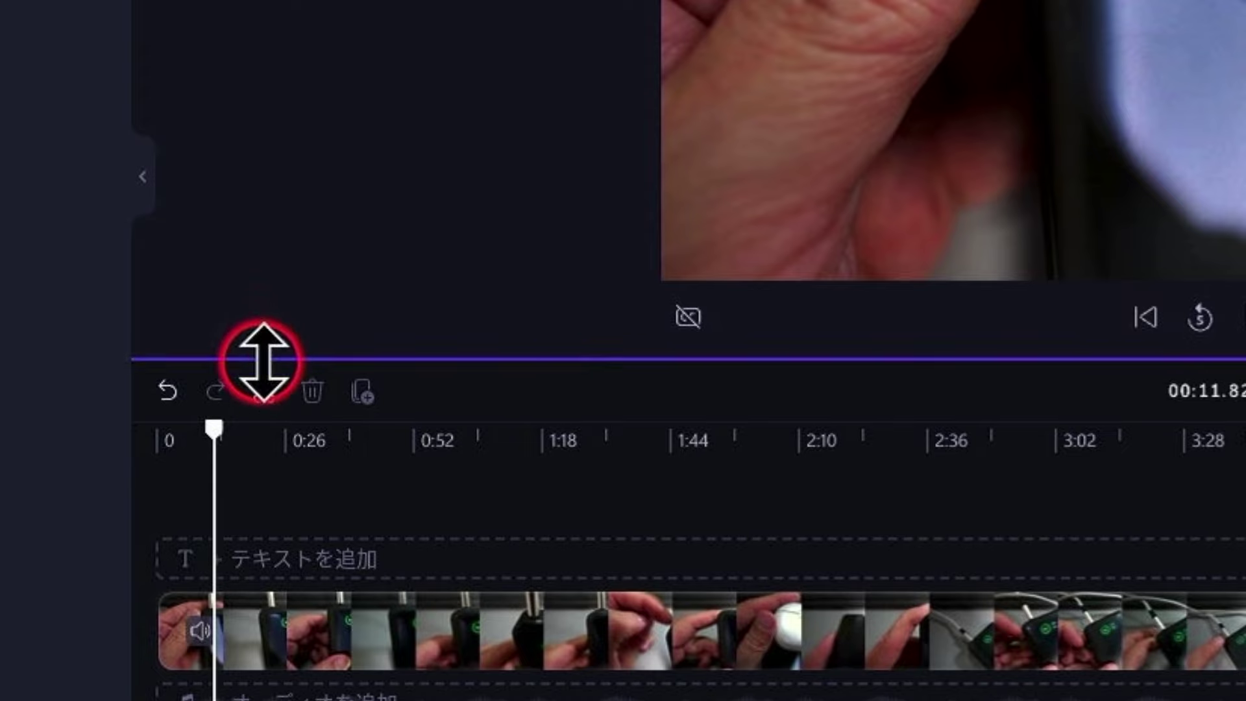
{"action": "left_click", "coordinate": [264, 393]}
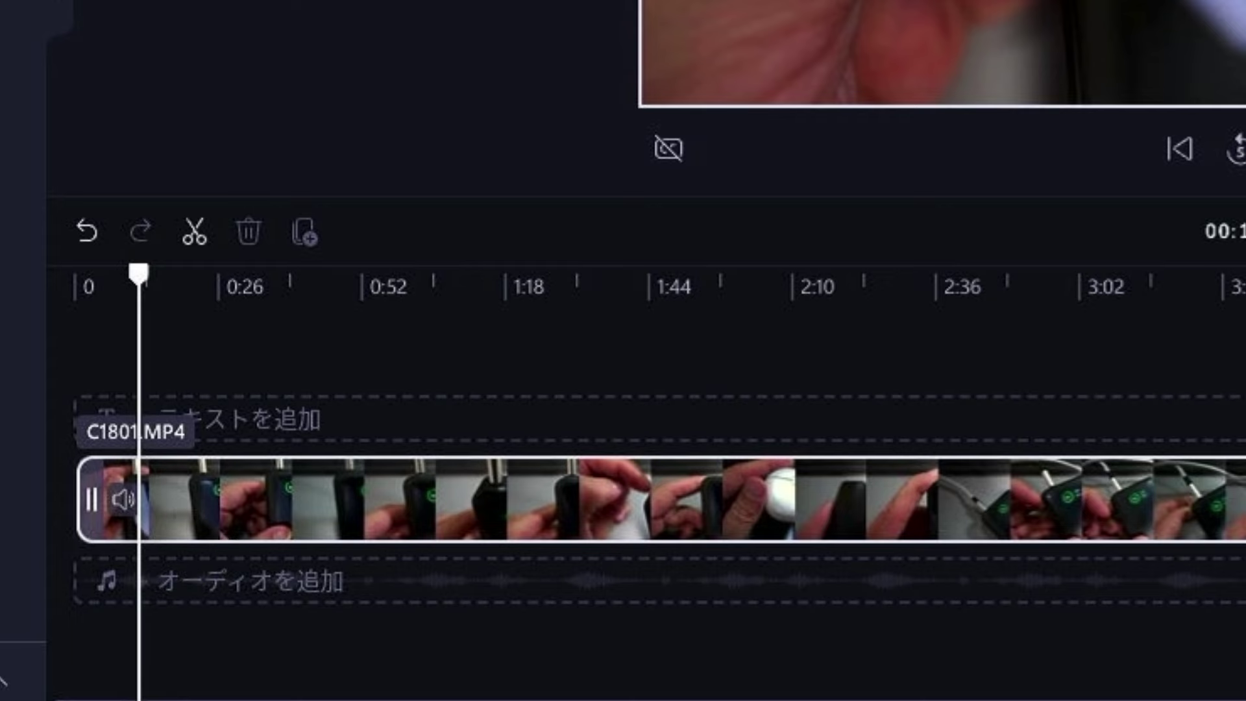
{"action": "left_click", "coordinate": [290, 594]}
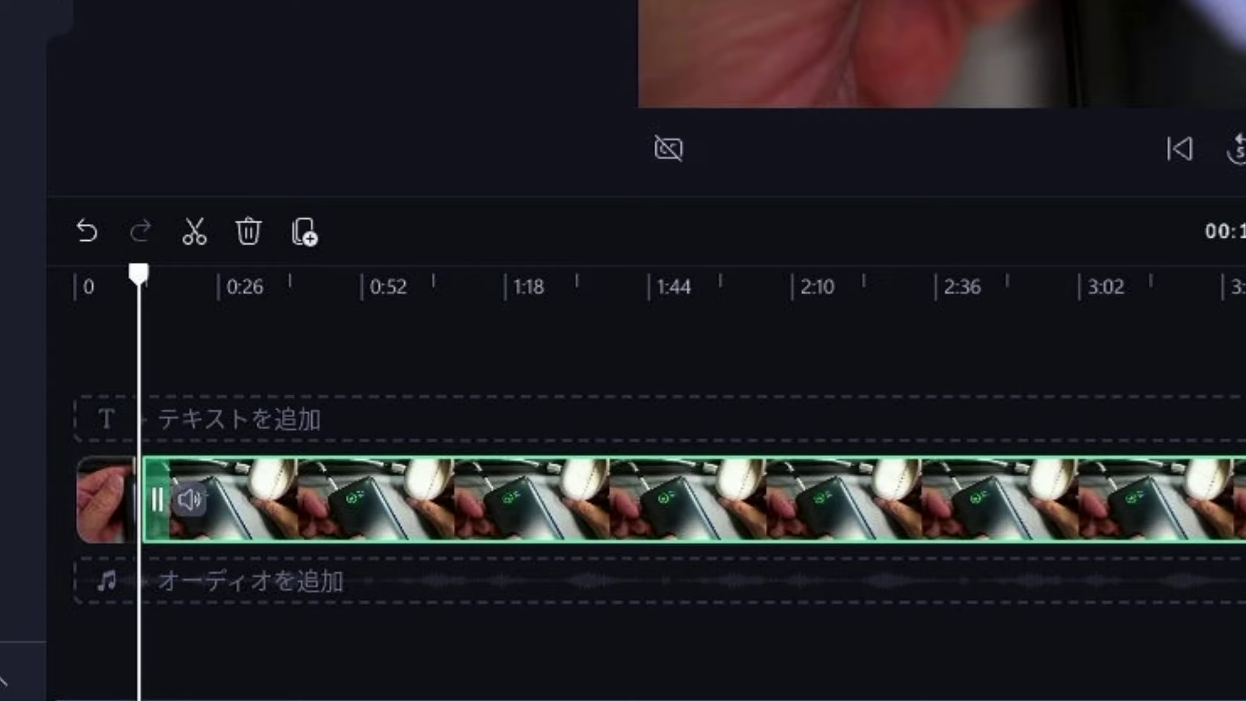
{"action": "left_click", "coordinate": [110, 610]}
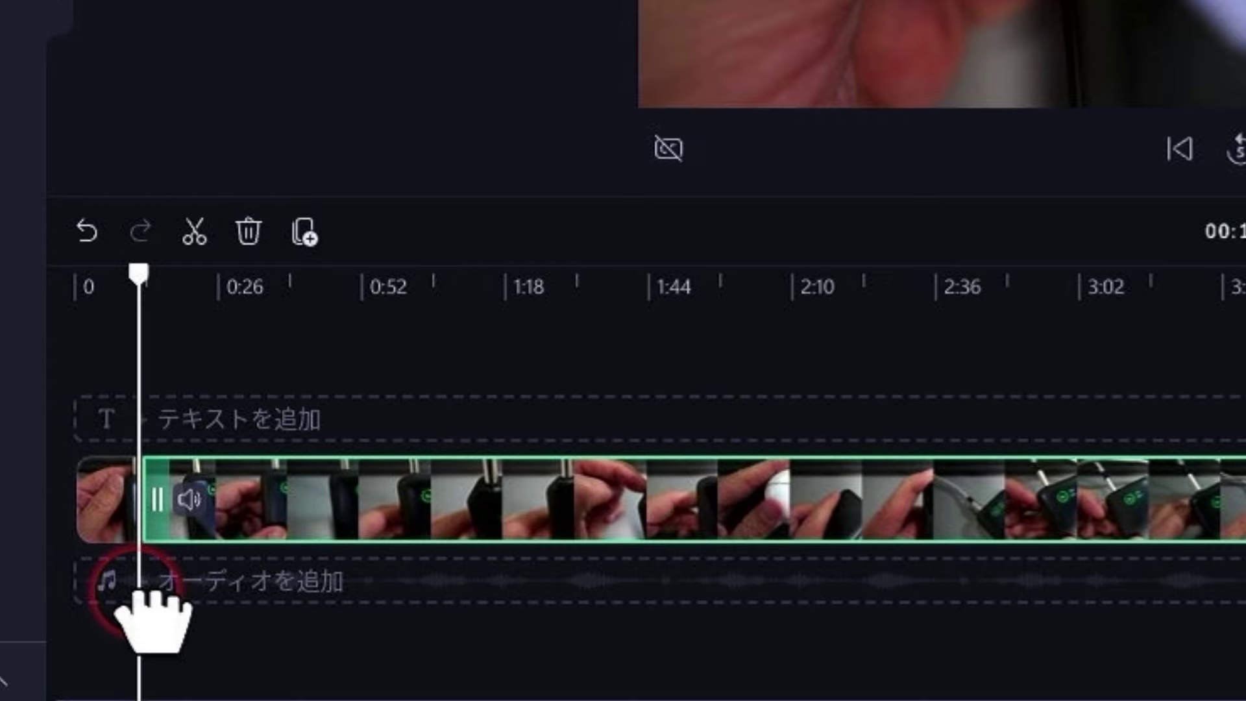
{"action": "left_click", "coordinate": [140, 548]}
Review the footage after the first split and split the clip again at 01:01.60, where the unwanted passage ends
{"action": "left_click", "coordinate": [200, 311]}
{"action": "key", "text": "space"}
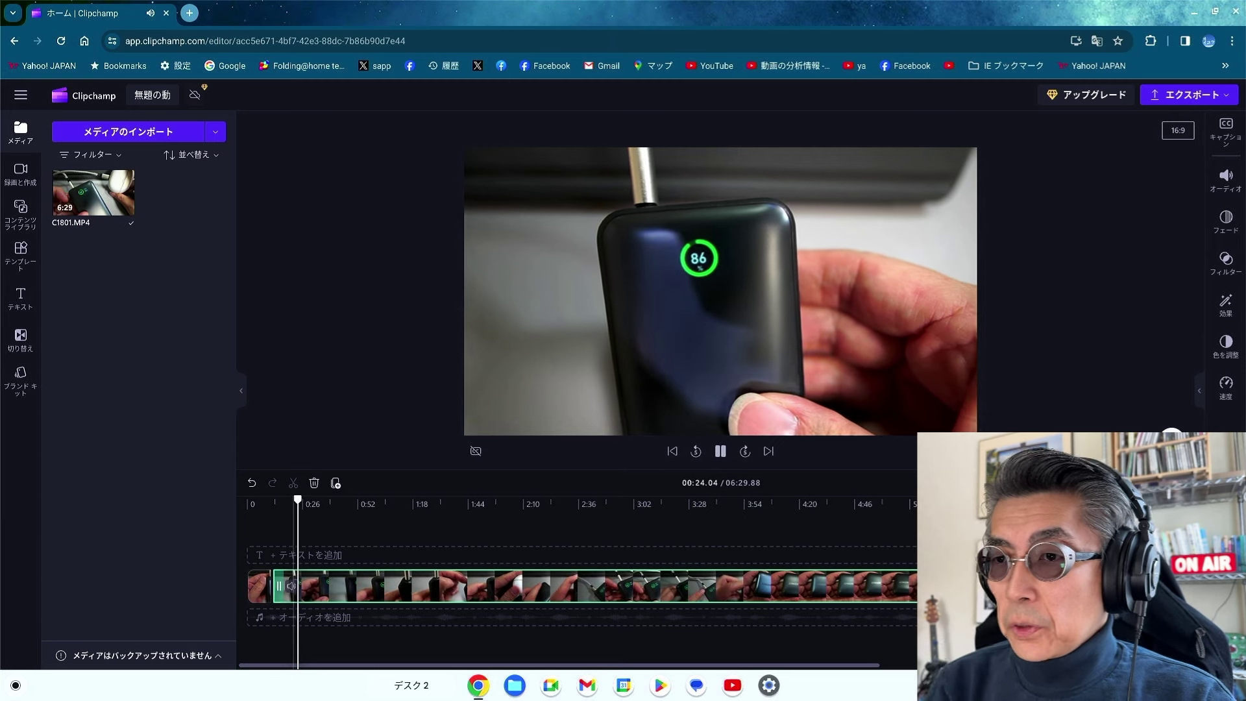
{"action": "left_click", "coordinate": [307, 538]}
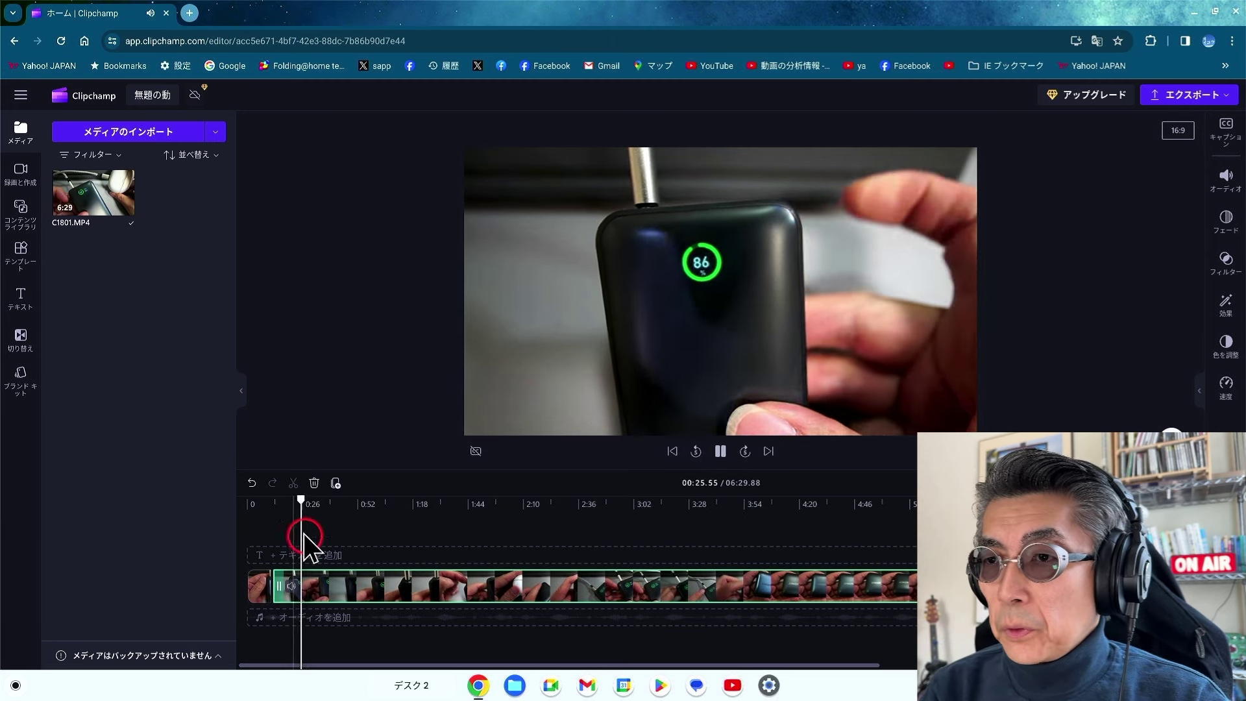
{"action": "left_click", "coordinate": [325, 507]}
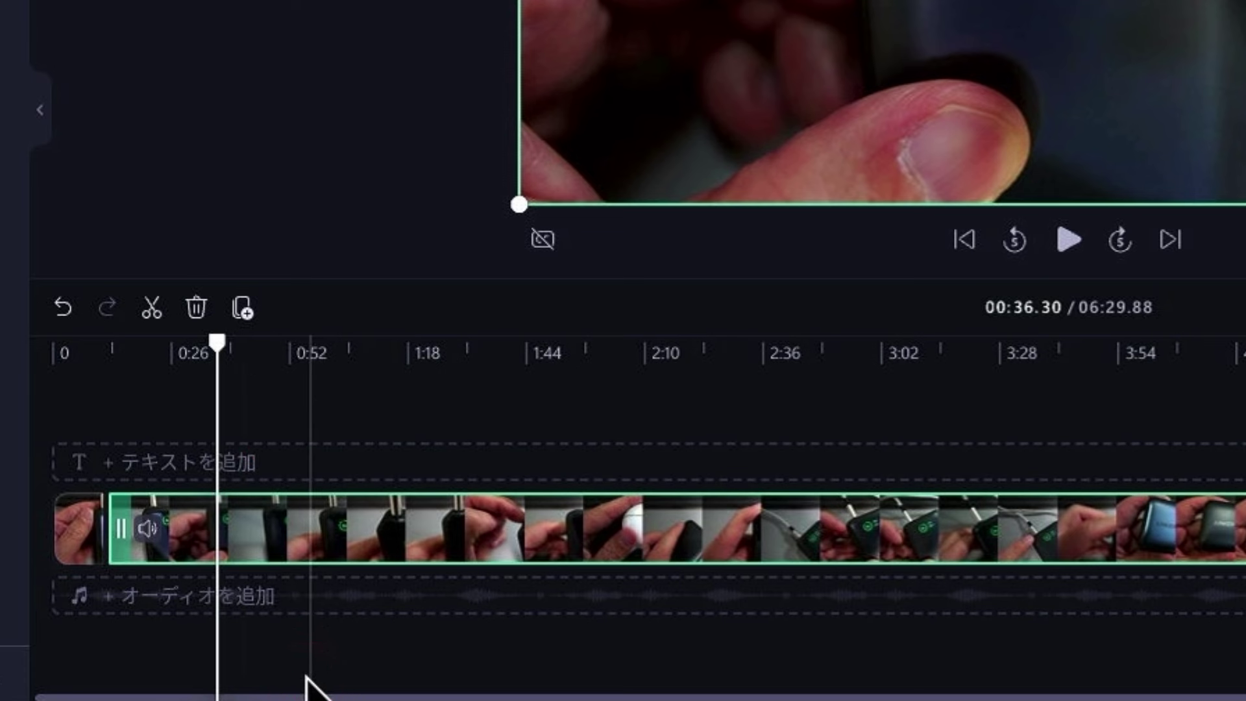
{"action": "left_click", "coordinate": [310, 652]}
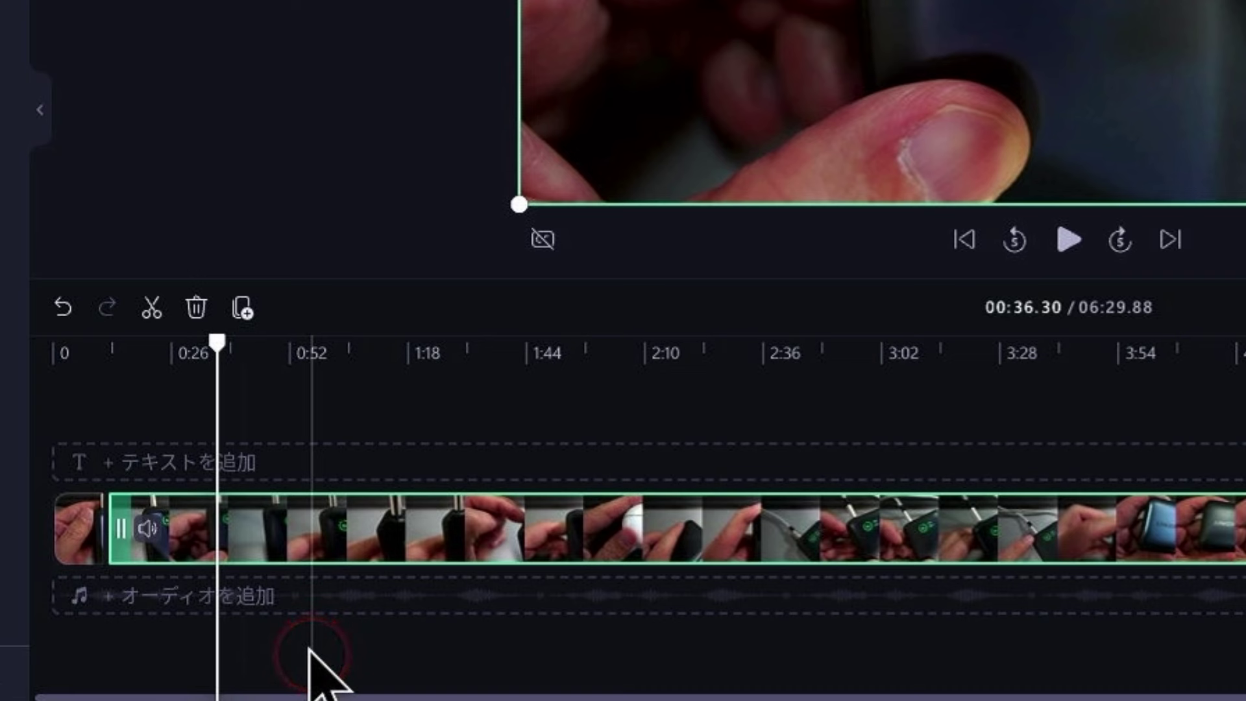
{"action": "left_click", "coordinate": [307, 650]}
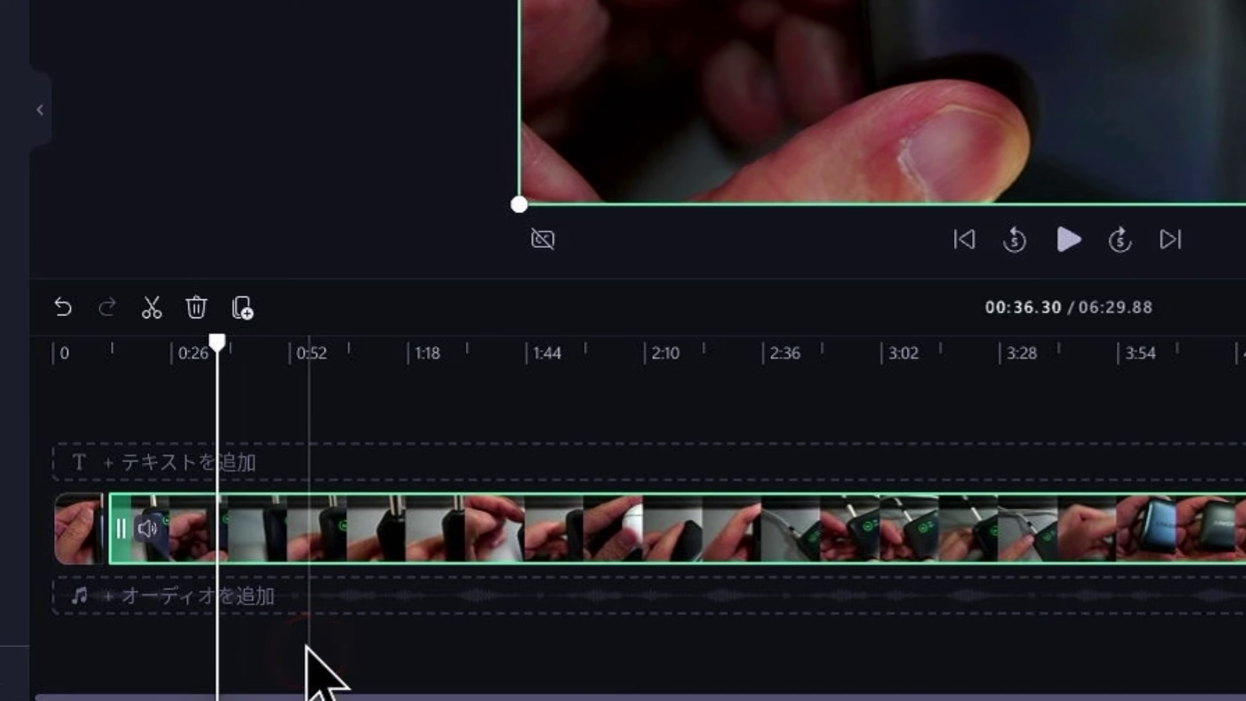
{"action": "left_click", "coordinate": [309, 650]}
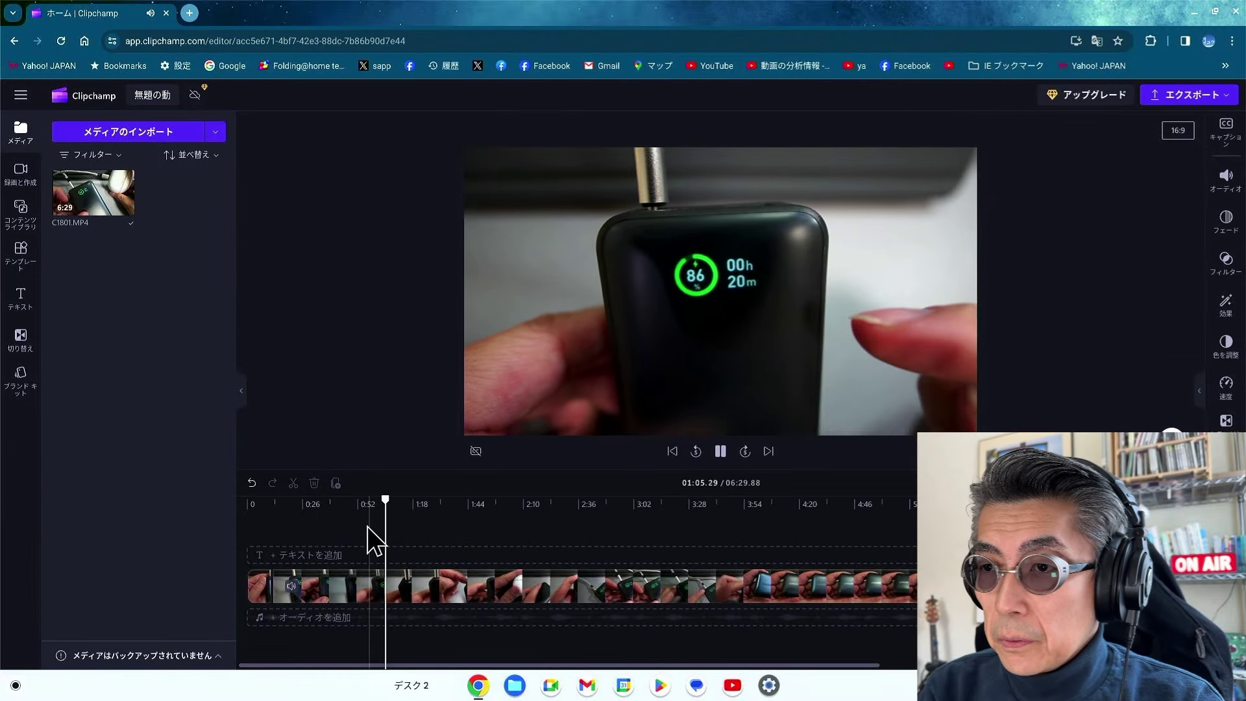
{"action": "left_click_drag", "start_coordinate": [375, 527], "coordinate": [383, 528]}
{"action": "key", "text": "space"}
Delete the middle segment between the two splits and close the gap it leaves
{"action": "left_click", "coordinate": [328, 582]}
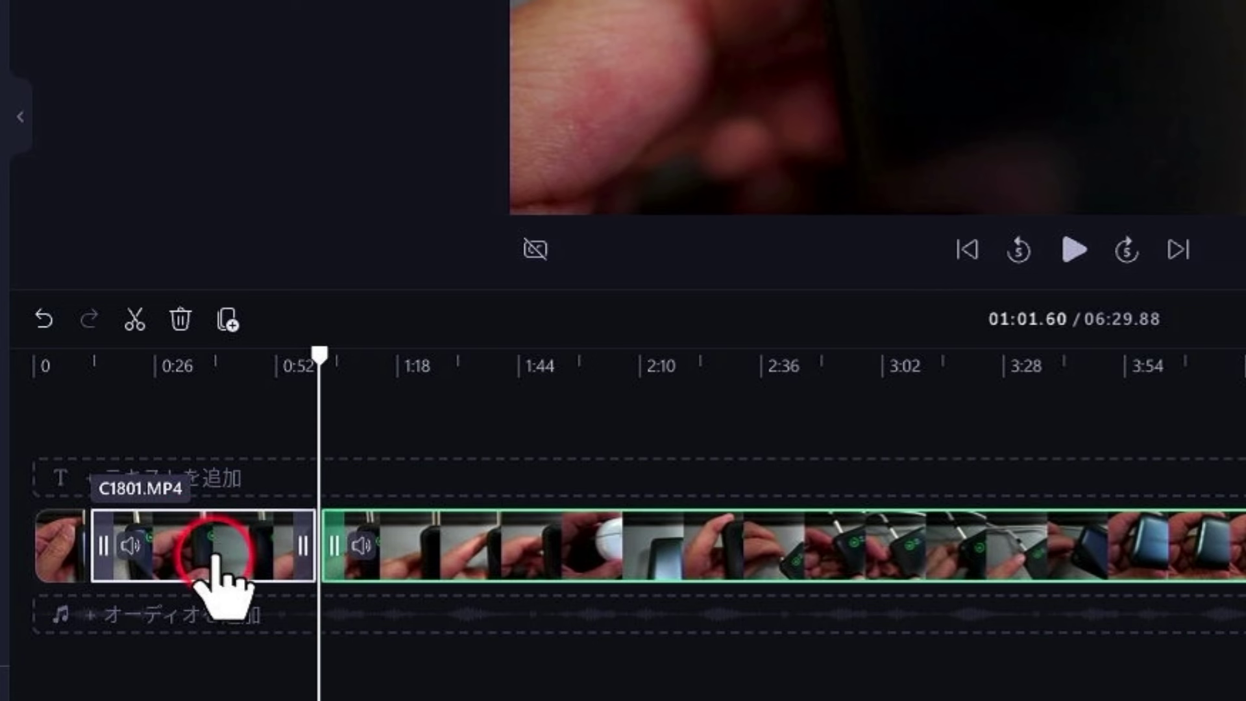
{"action": "left_click", "coordinate": [214, 557]}
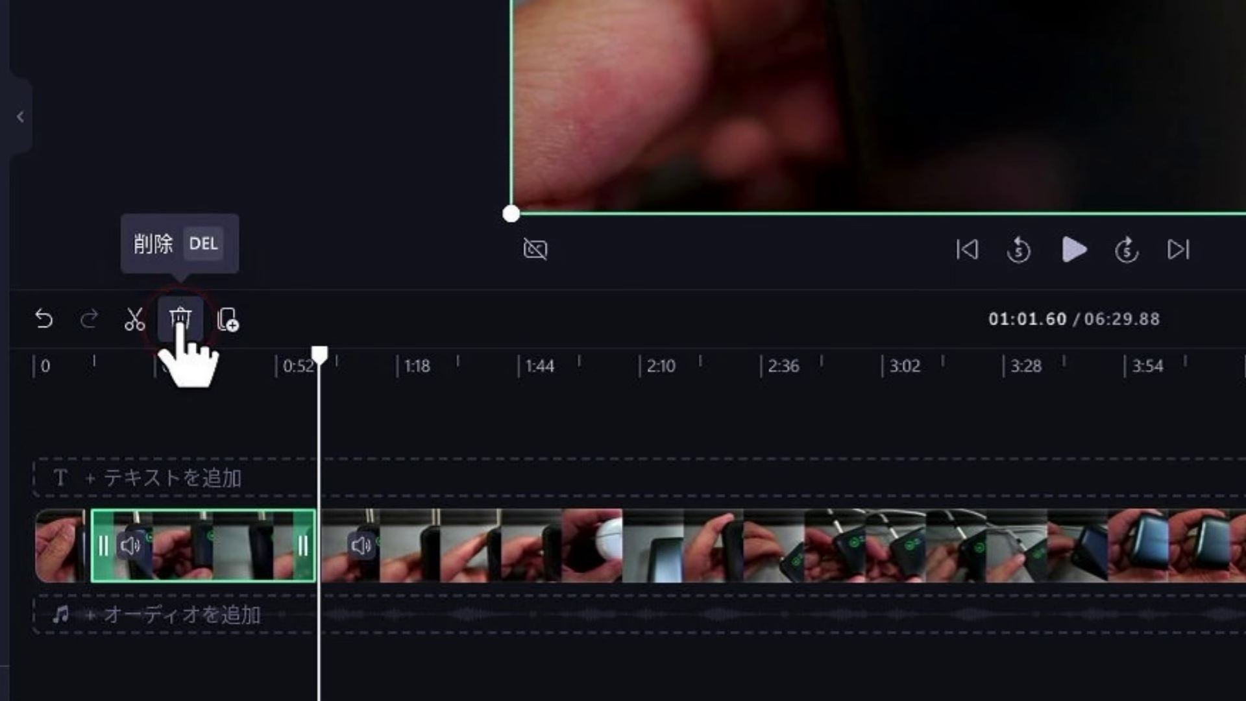
{"action": "left_click", "coordinate": [223, 551]}
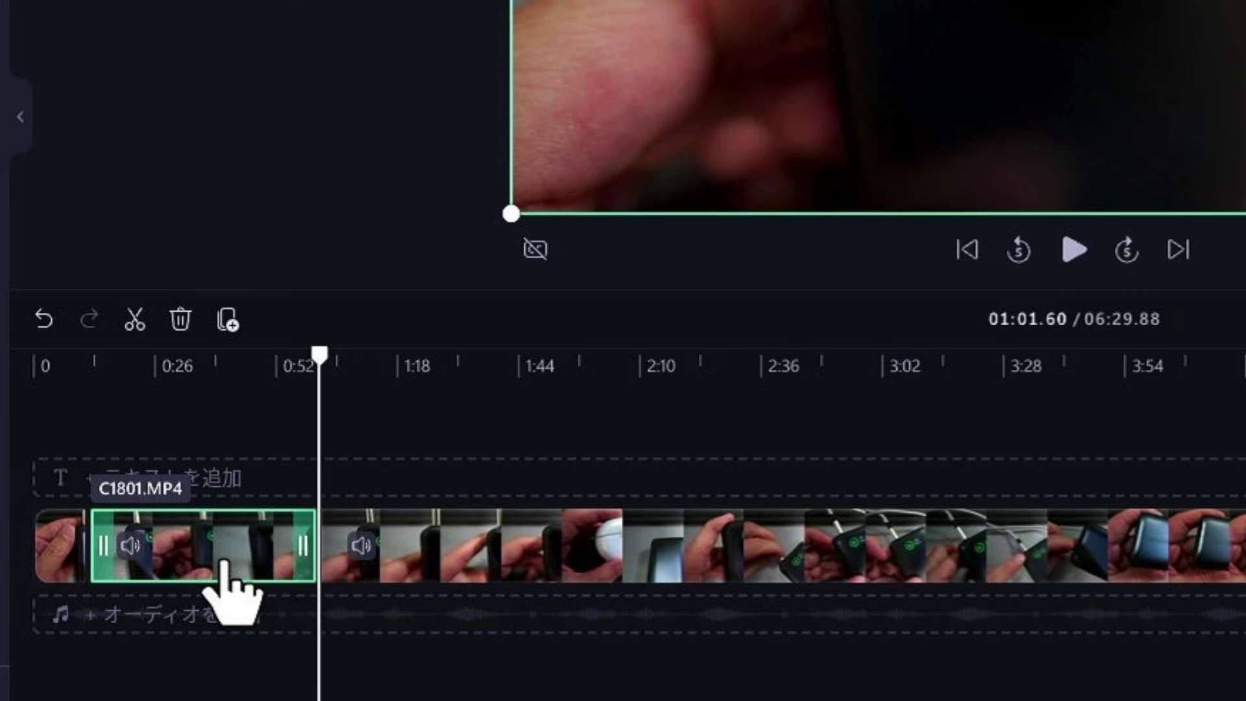
{"action": "key", "text": "Delete"}
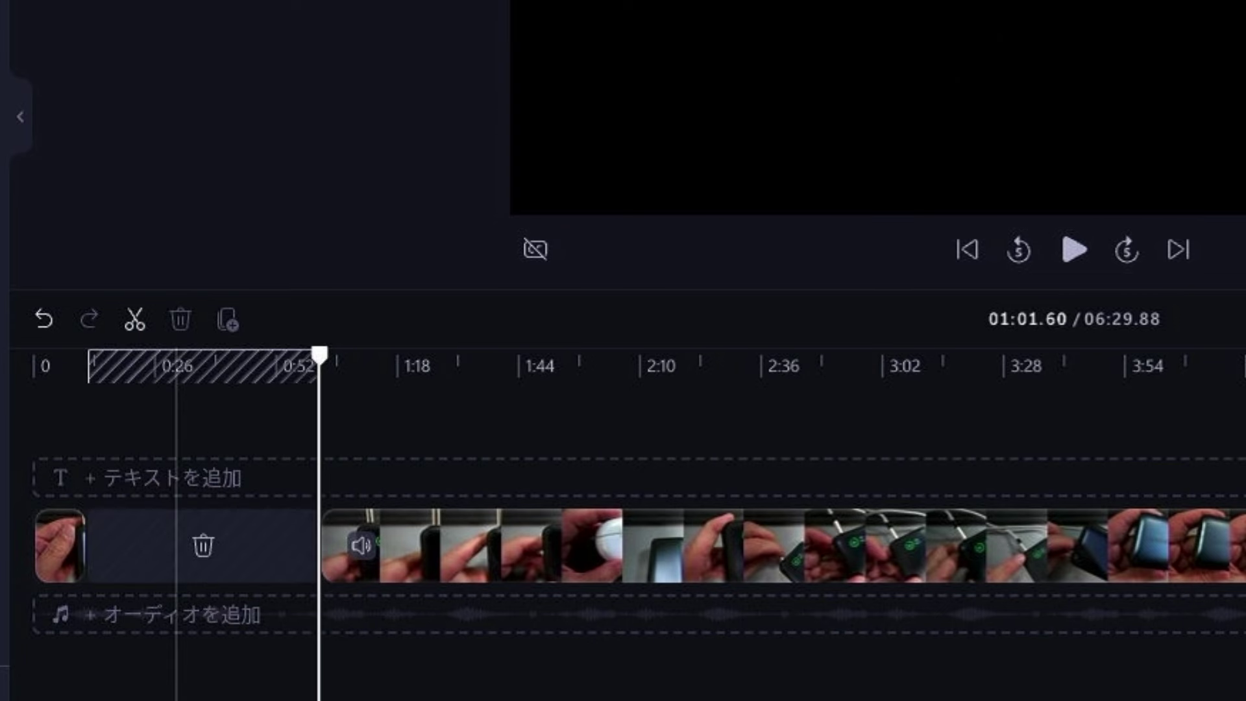
{"action": "left_click", "coordinate": [203, 545]}
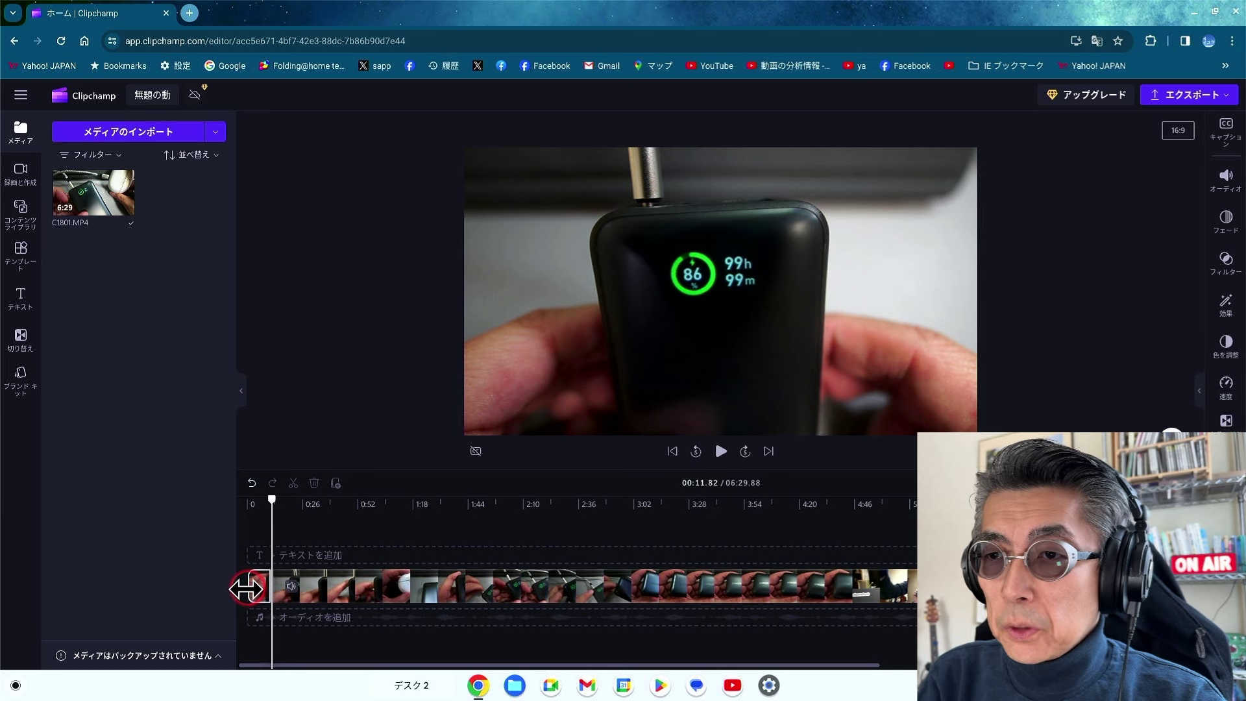
Play the video across the joint at 00:11.82 to check the cut
{"action": "left_click", "coordinate": [247, 589]}
{"action": "left_click", "coordinate": [260, 555]}
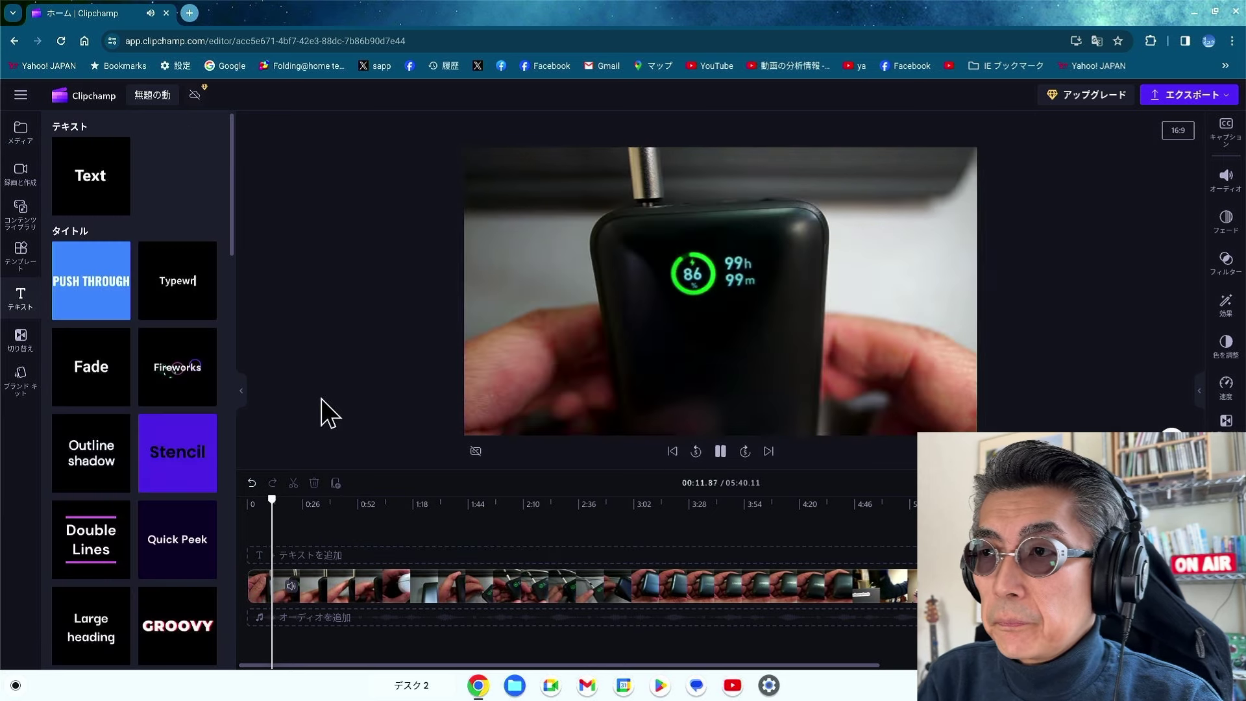
{"action": "left_click", "coordinate": [720, 451]}
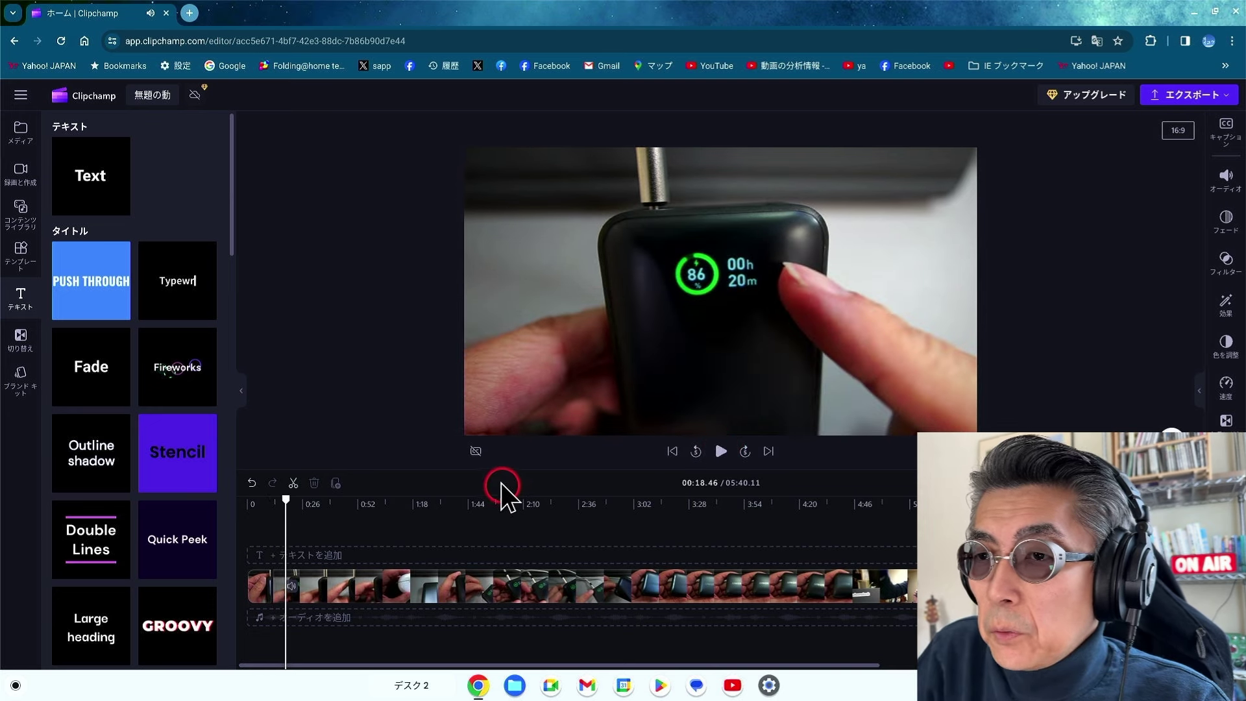
Continue reviewing the second segment and split it at 00:58.41
{"action": "left_click", "coordinate": [298, 523]}
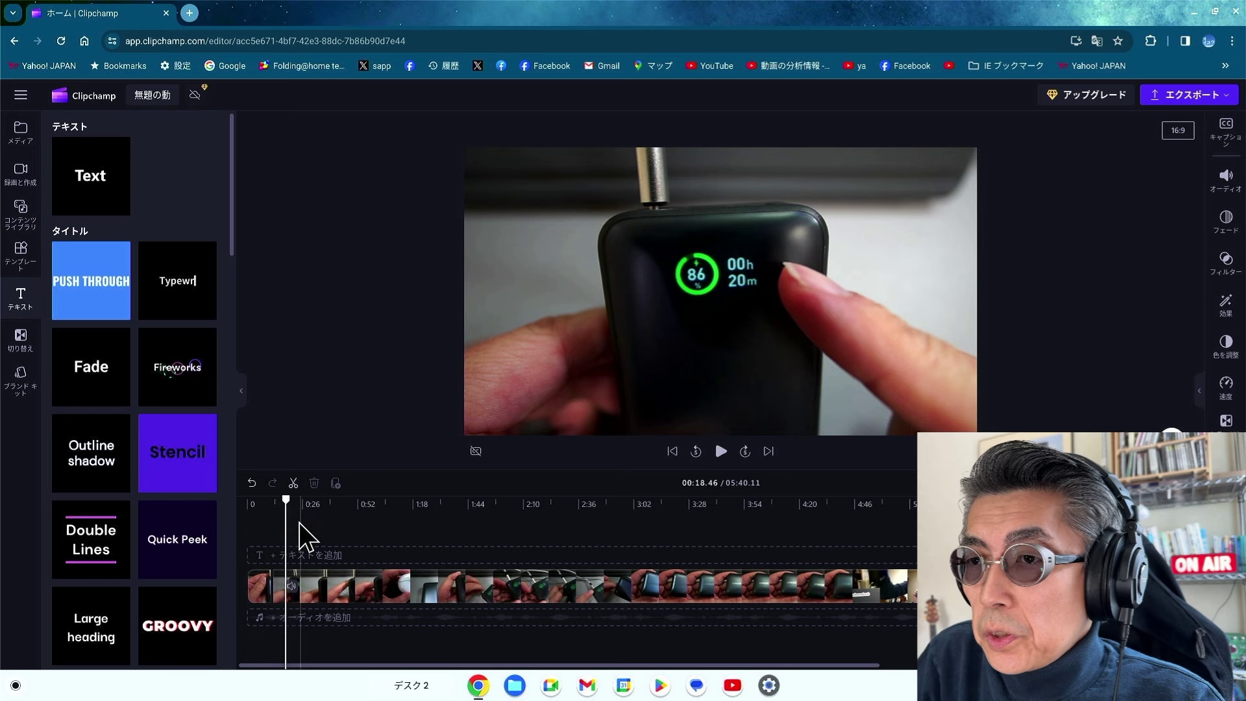
{"action": "key", "text": "space"}
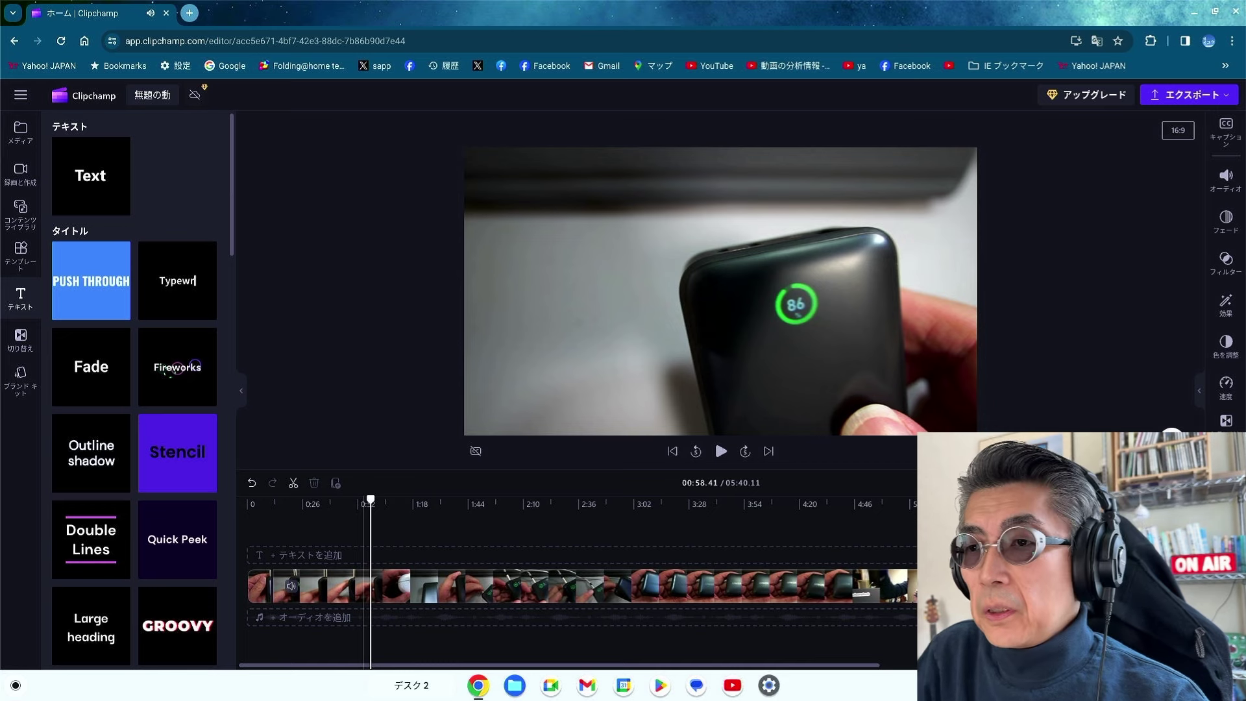
{"action": "key", "text": "s"}
Review the footage after 00:58.41 and split the clip again at 02:58.26, where the charging scene ends
{"action": "left_click", "coordinate": [363, 531]}
{"action": "left_click", "coordinate": [732, 519]}
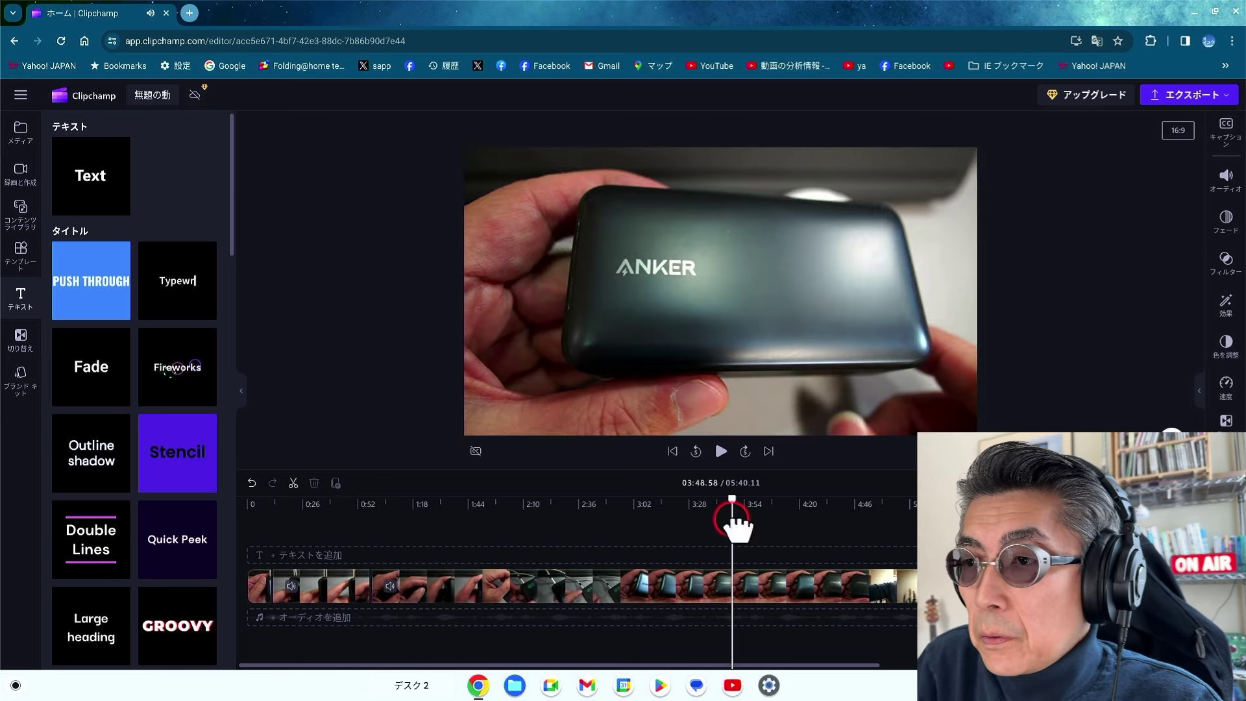
{"action": "left_click", "coordinate": [641, 531]}
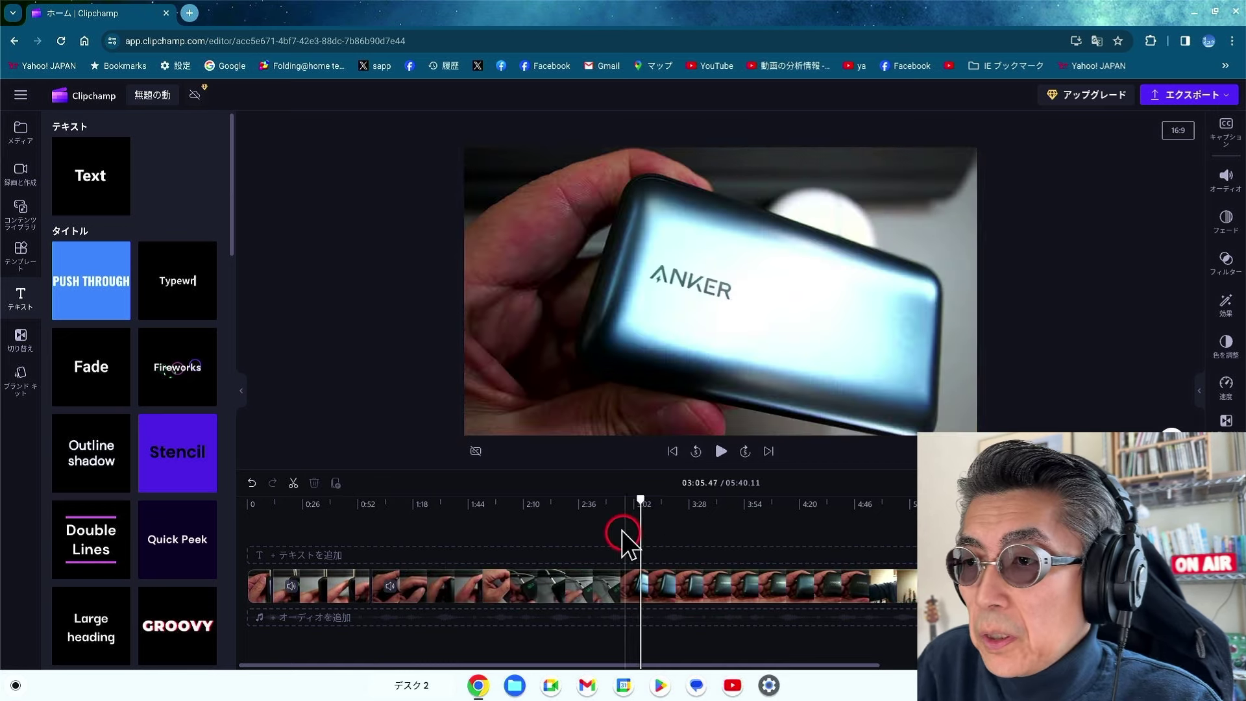
{"action": "left_click", "coordinate": [622, 531]}
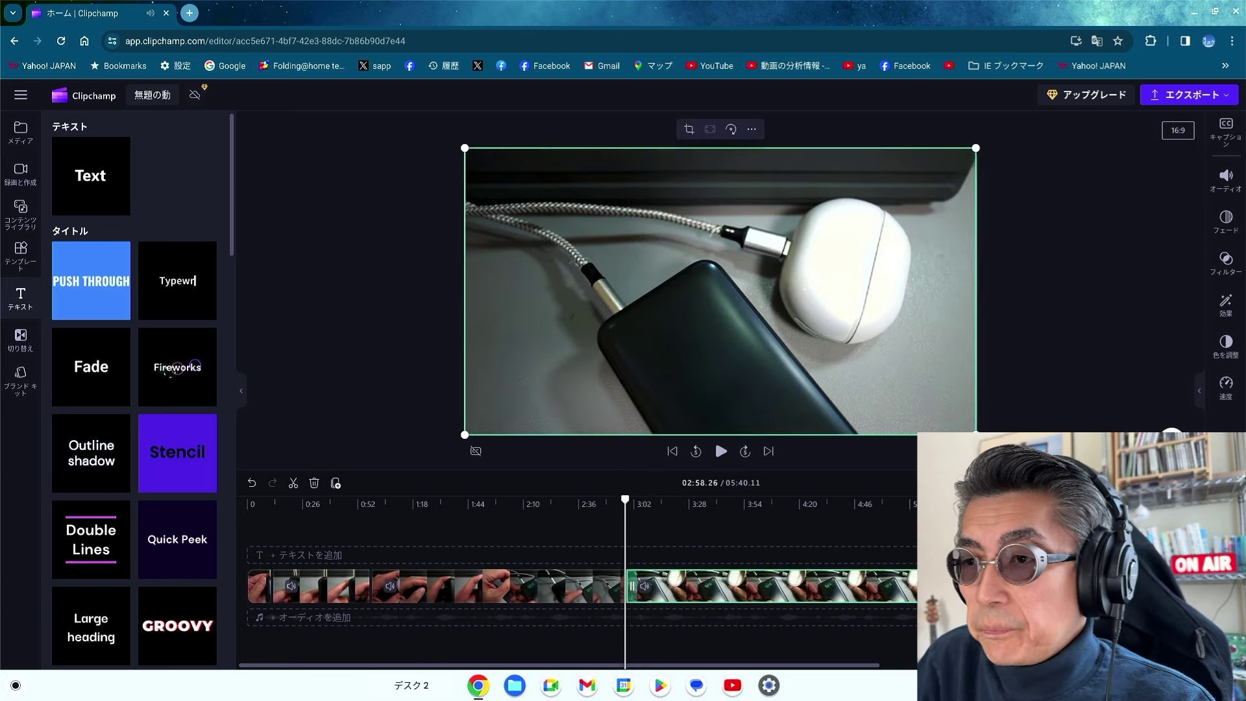
Delete the segment between 00:58.41 and 02:58.26 and close the gap it leaves
{"action": "left_click", "coordinate": [508, 578]}
{"action": "left_click", "coordinate": [507, 584]}
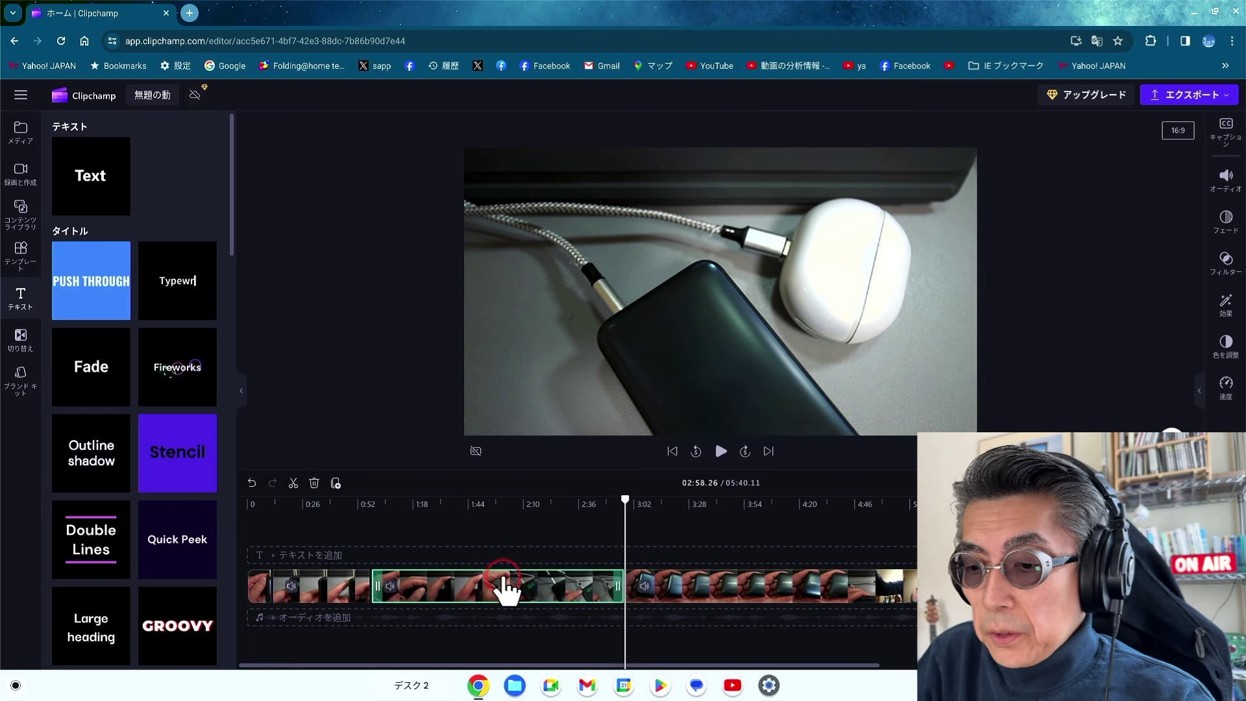
{"action": "key", "text": "Delete"}
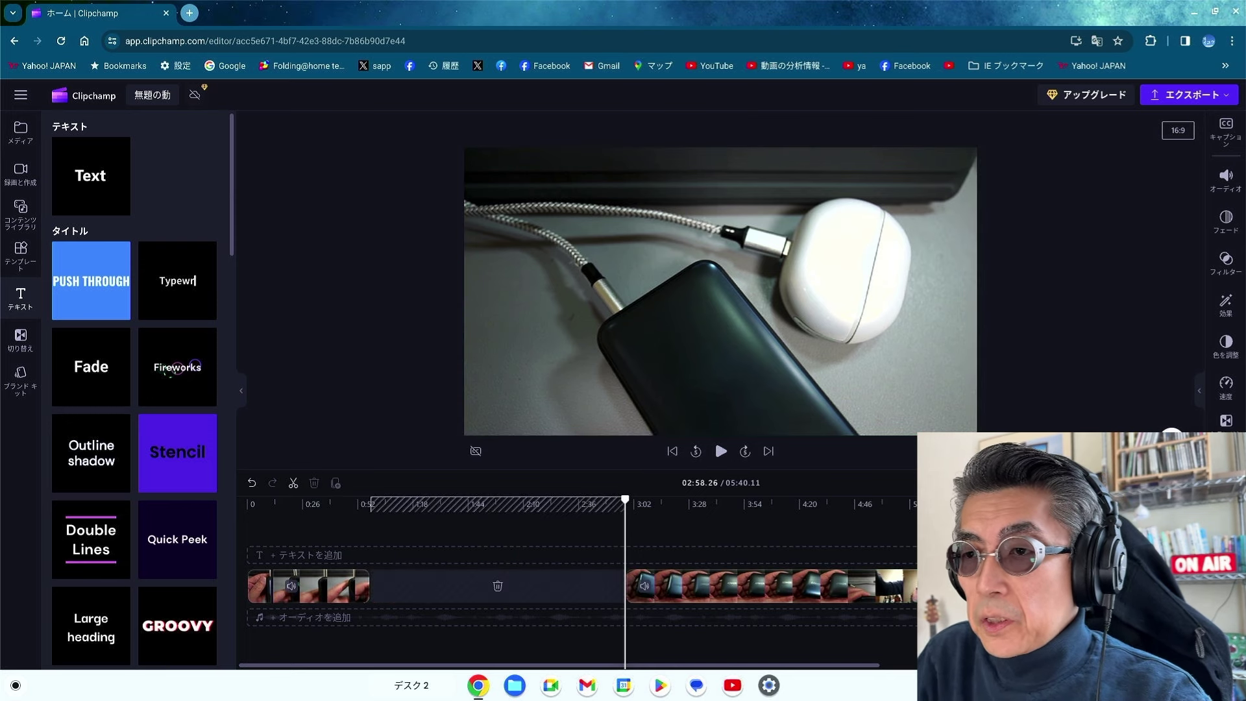
{"action": "left_click", "coordinate": [497, 587]}
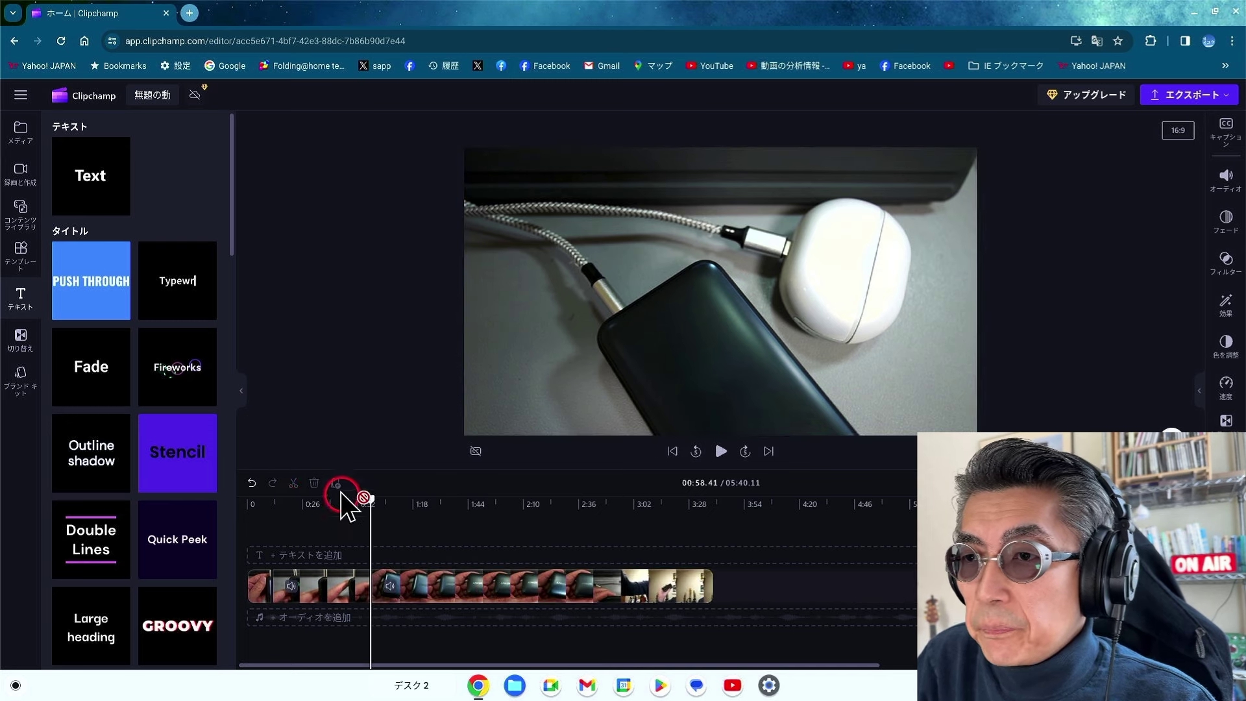
Split the last clip at 01:15.95, delete the unwanted footage after it and close the gap before the final segment
{"action": "left_click", "coordinate": [408, 504]}
{"action": "left_click", "coordinate": [415, 585]}
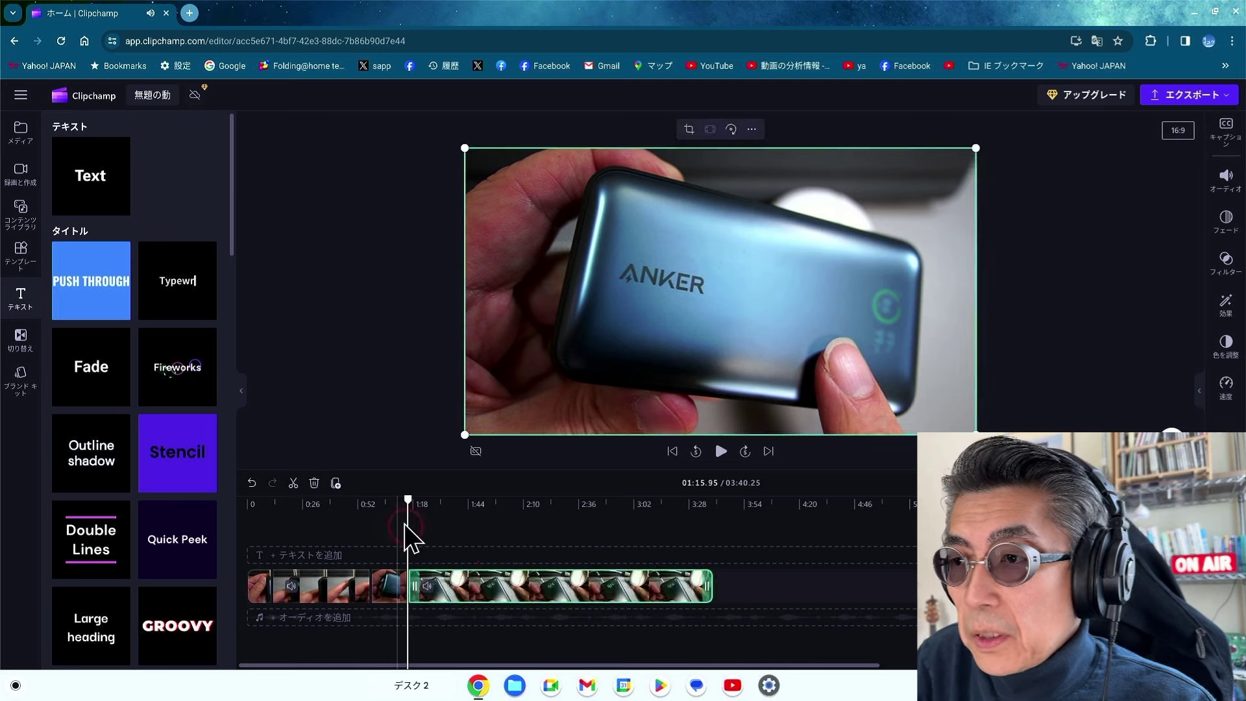
{"action": "key", "text": "Delete"}
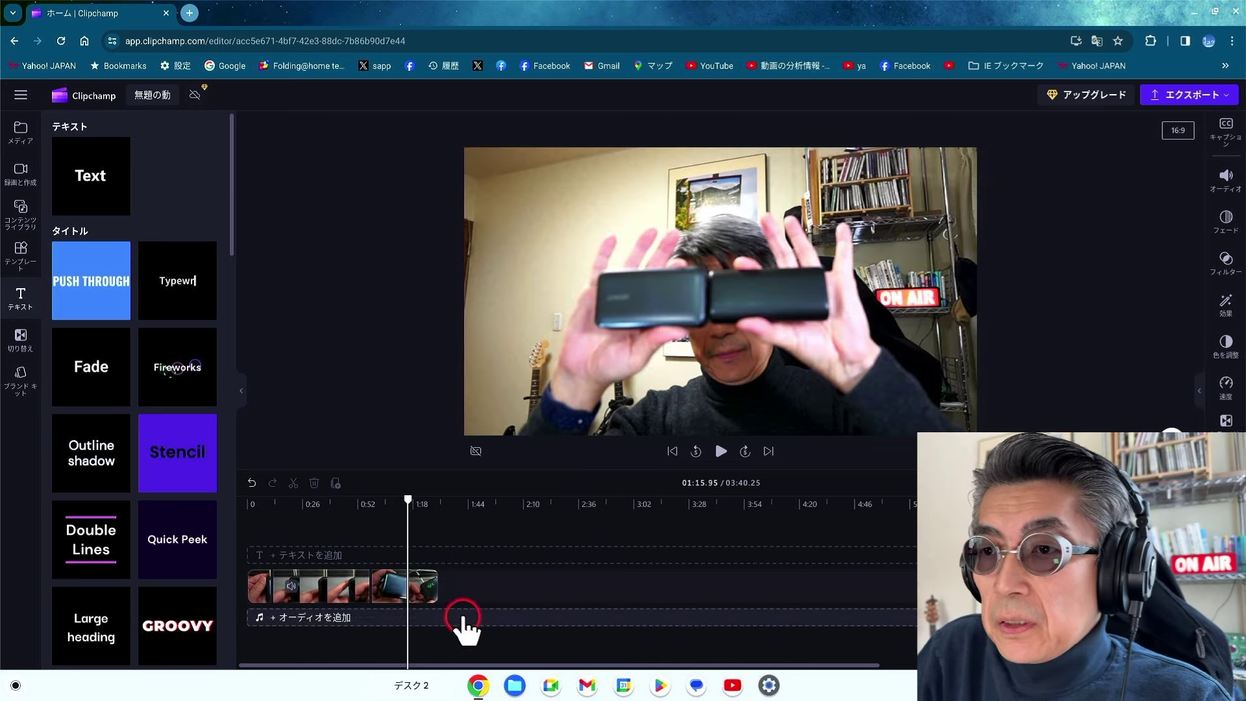
{"action": "left_click", "coordinate": [419, 590]}
{"action": "left_click", "coordinate": [410, 589]}
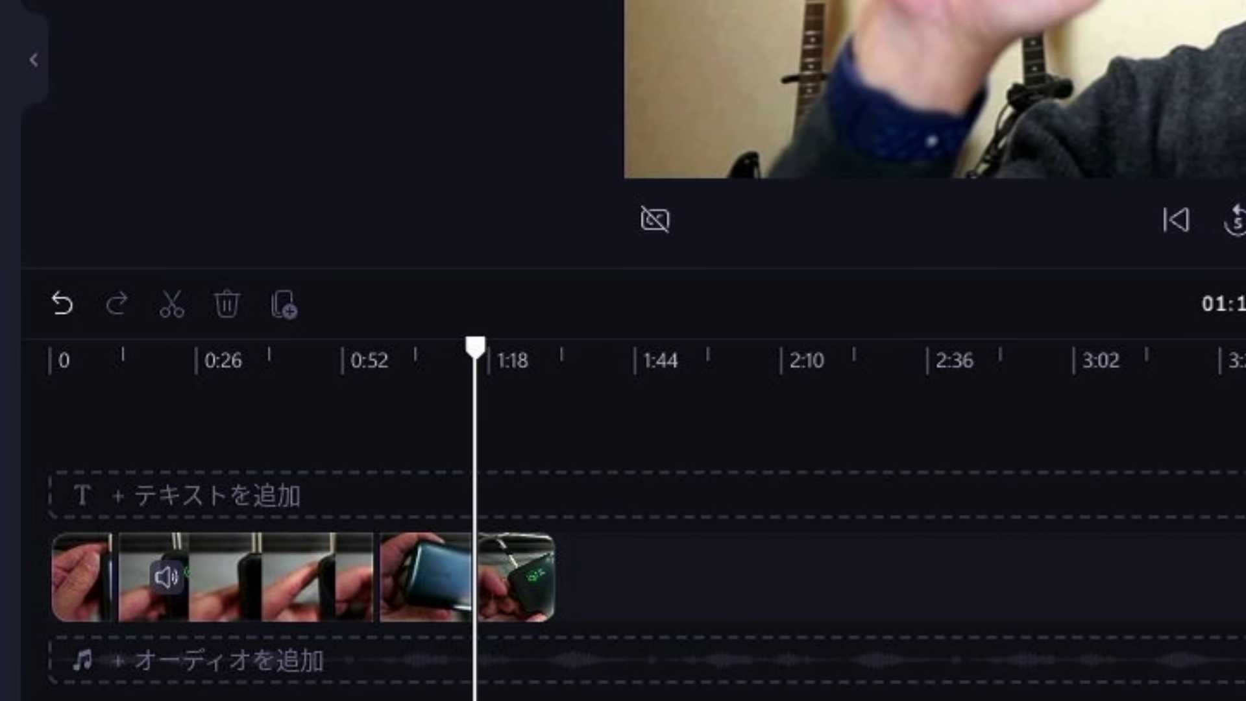
Add a transition at the joint between the second and third clips on the timeline
{"action": "key", "text": "ctrl+plus"}
{"action": "key", "text": "ctrl+plus"}
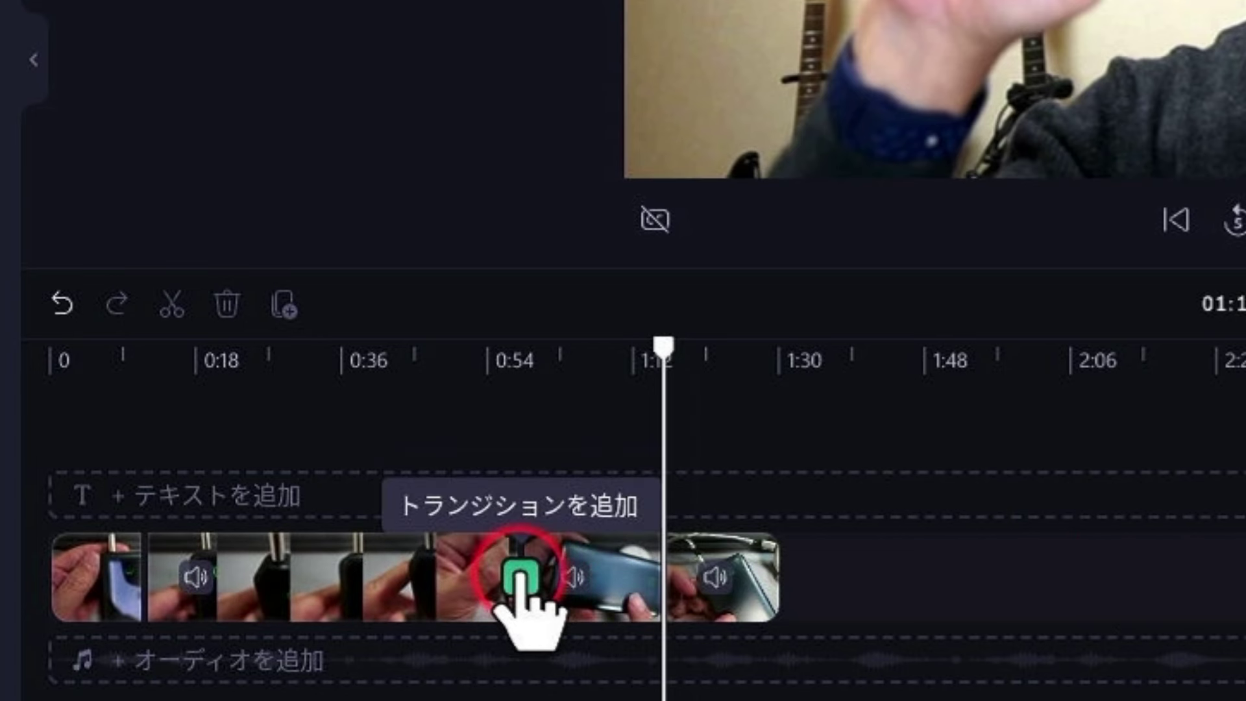
{"action": "left_click", "coordinate": [520, 575]}
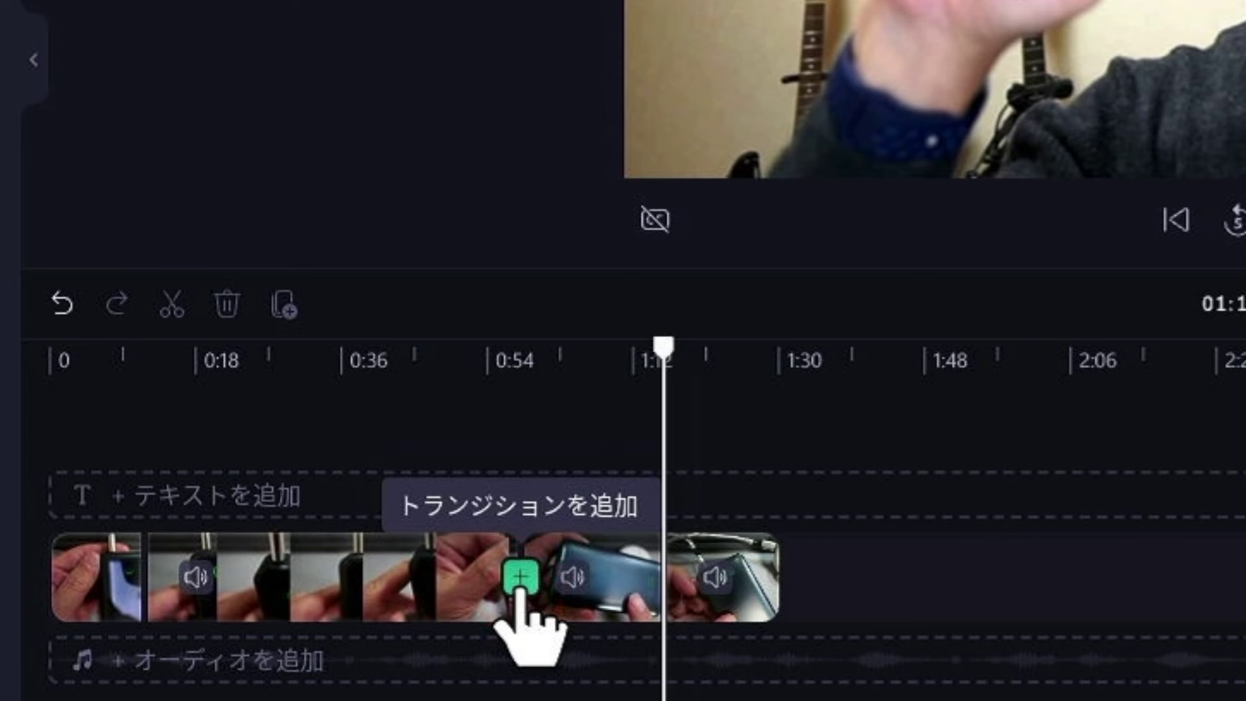
{"action": "left_click", "coordinate": [519, 578]}
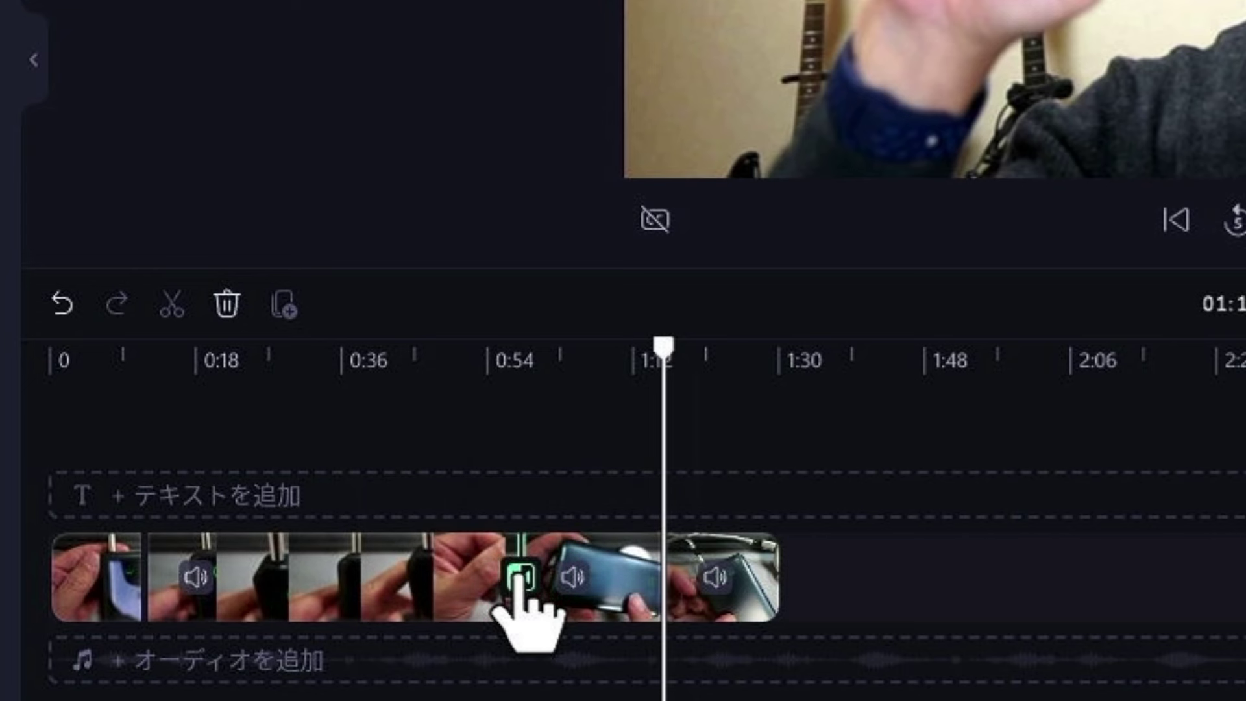
Play the video across the joint near 00:58 to check how its transition looks
{"action": "mouse_move", "coordinate": [519, 585]}
{"action": "left_mouse_down"}
{"action": "mouse_move", "coordinate": [514, 665]}
{"action": "mouse_move", "coordinate": [504, 501]}
{"action": "left_mouse_up"}
{"action": "left_click", "coordinate": [504, 501]}
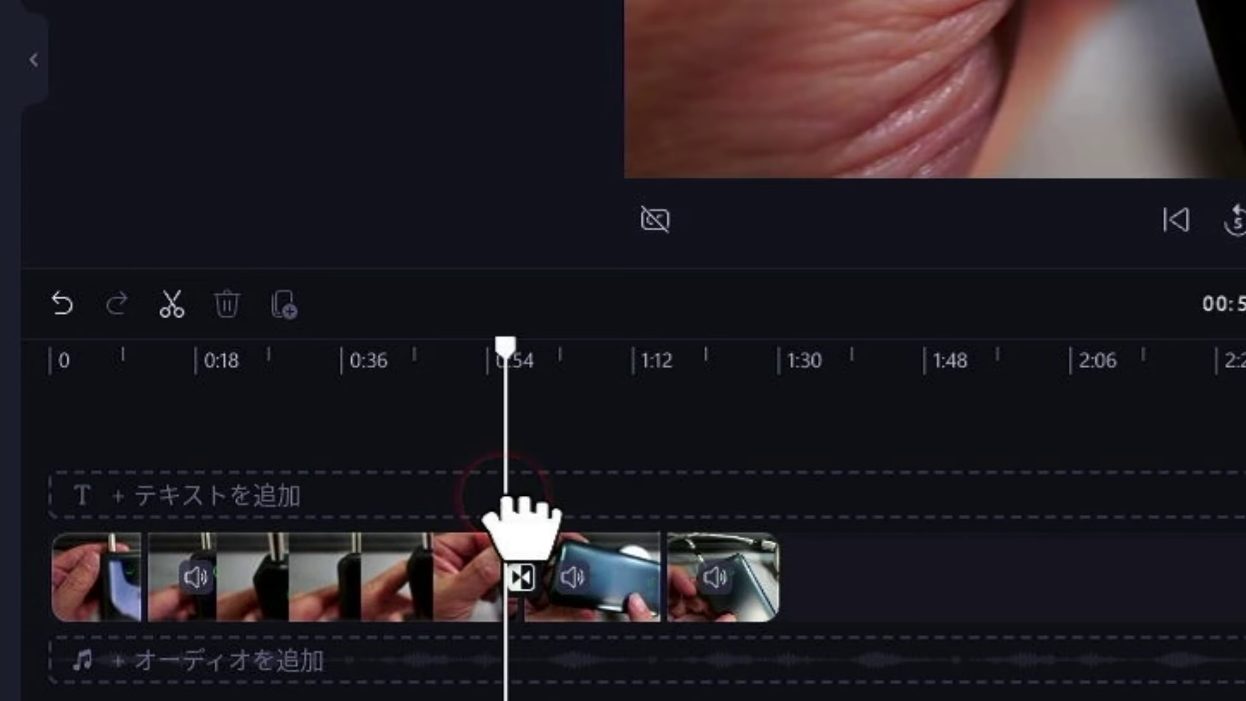
{"action": "left_click", "coordinate": [480, 497]}
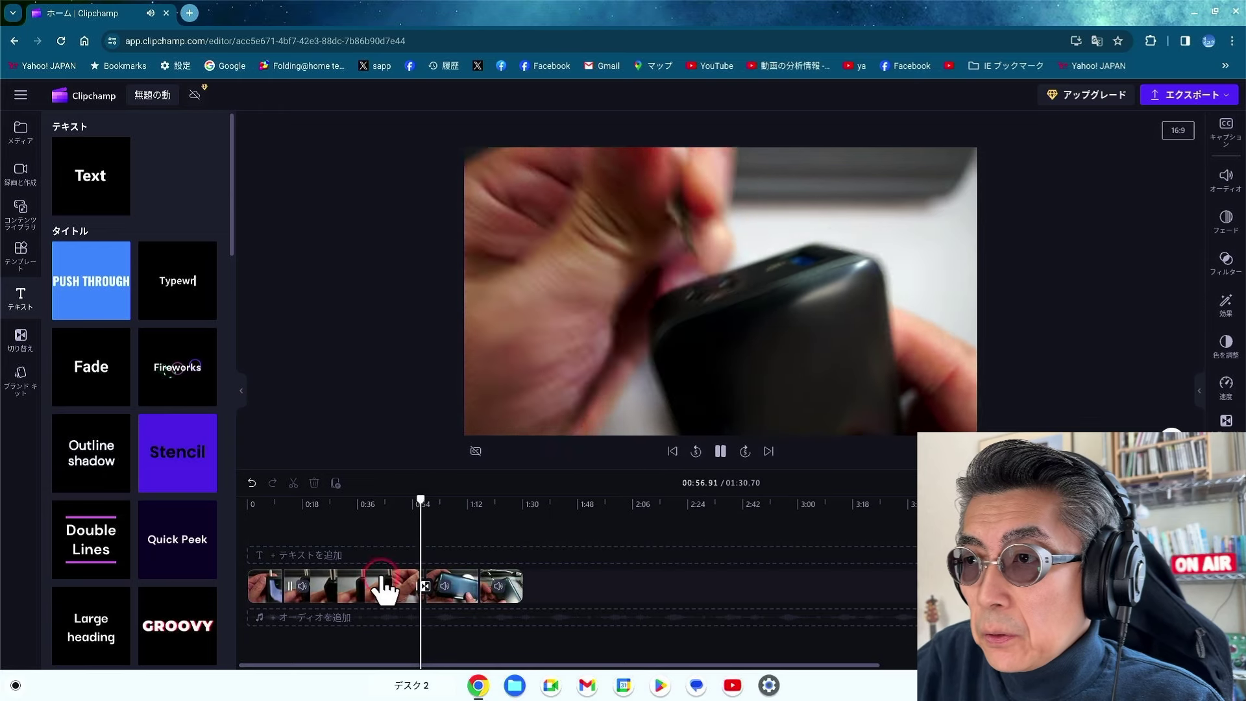
{"action": "left_click", "coordinate": [380, 587]}
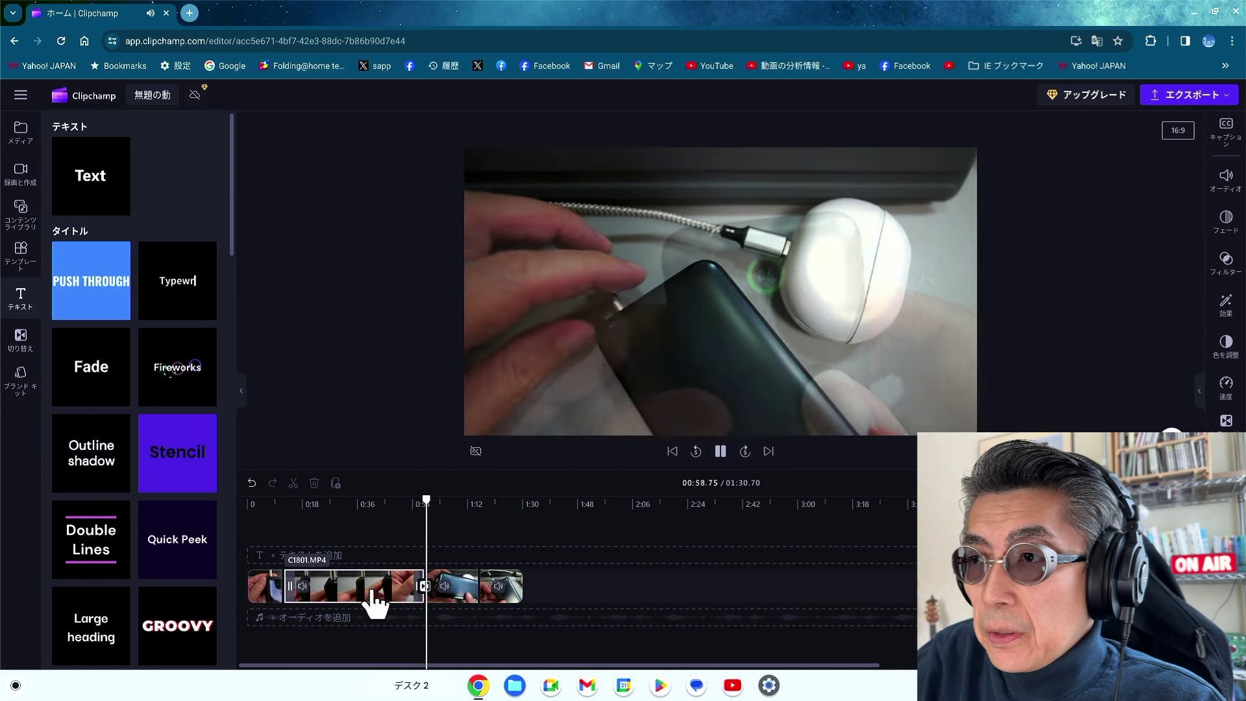
{"action": "left_click", "coordinate": [398, 564]}
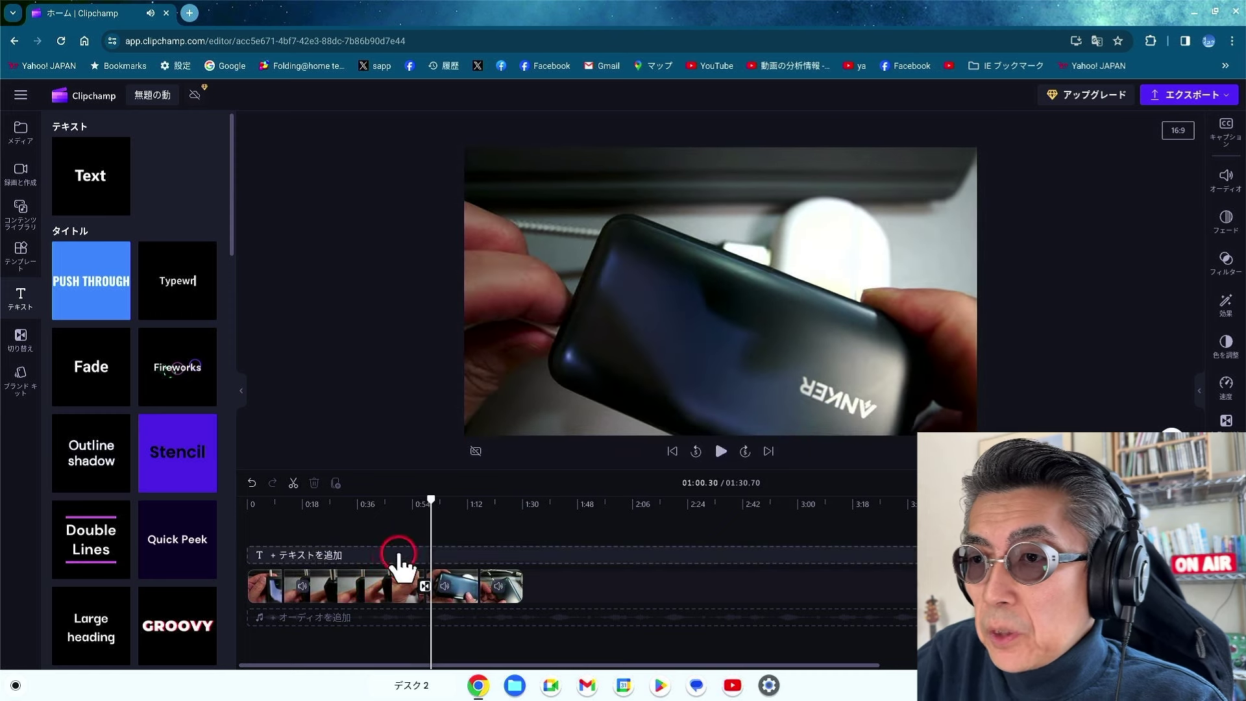
{"action": "left_click", "coordinate": [412, 526]}
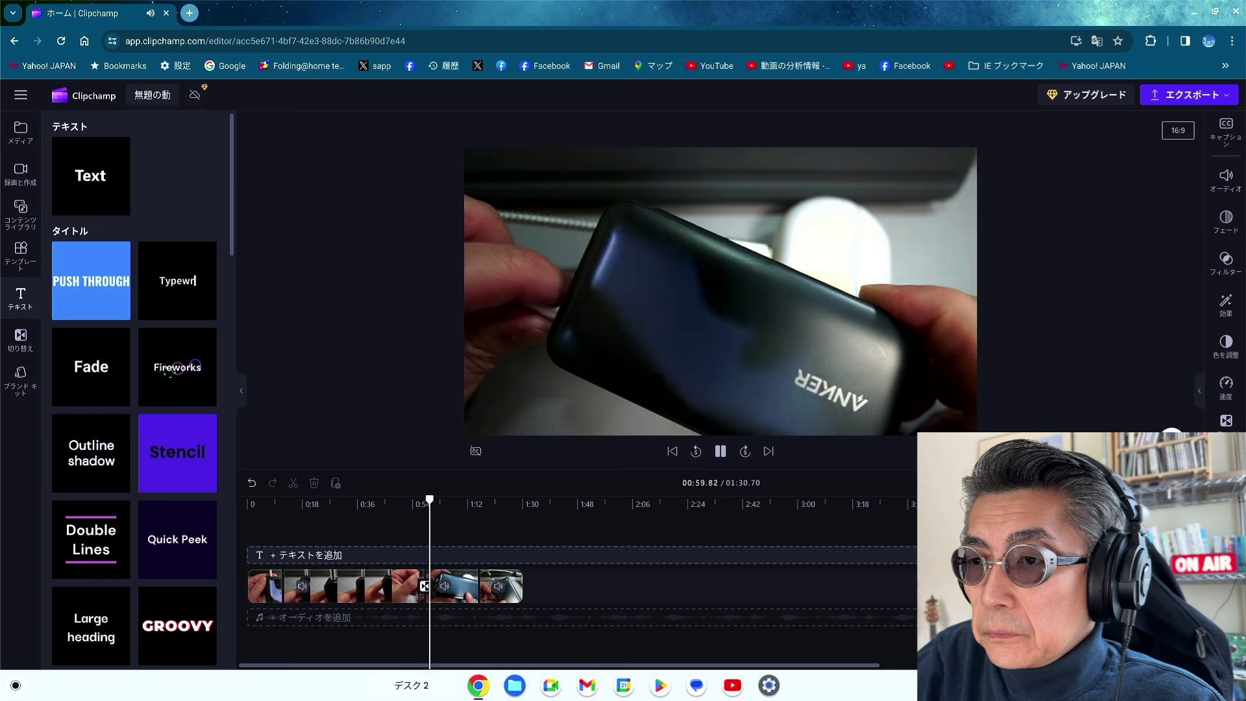
{"action": "key", "text": "space"}
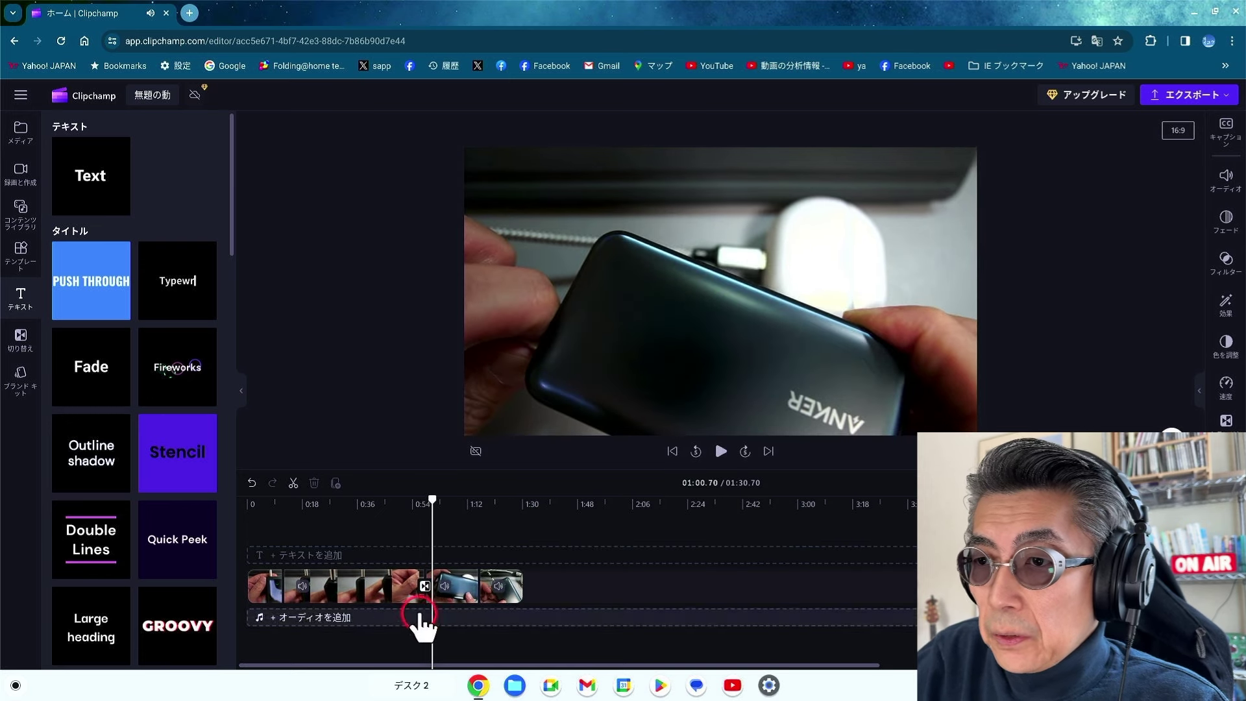
Browse the available transitions, apply ワイプライト to the joint near 00:58 and play across it to check
{"action": "left_click_drag", "start_coordinate": [419, 615], "coordinate": [428, 586]}
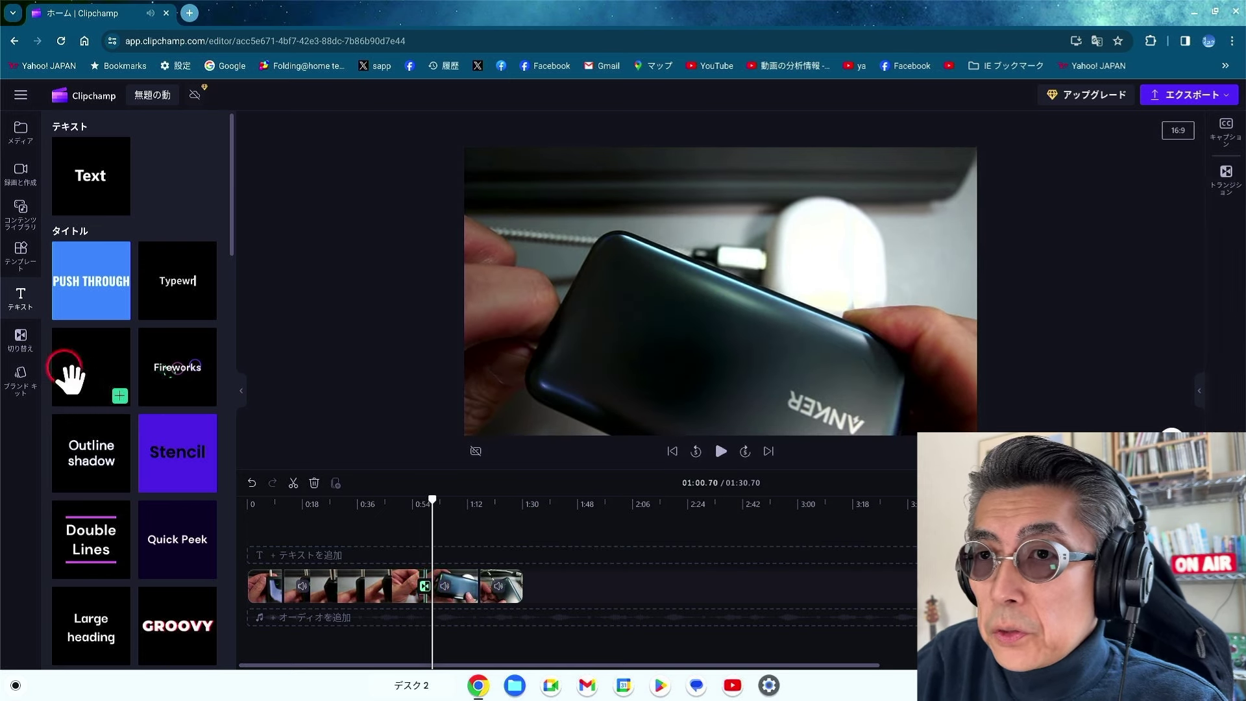
{"action": "left_click", "coordinate": [23, 289]}
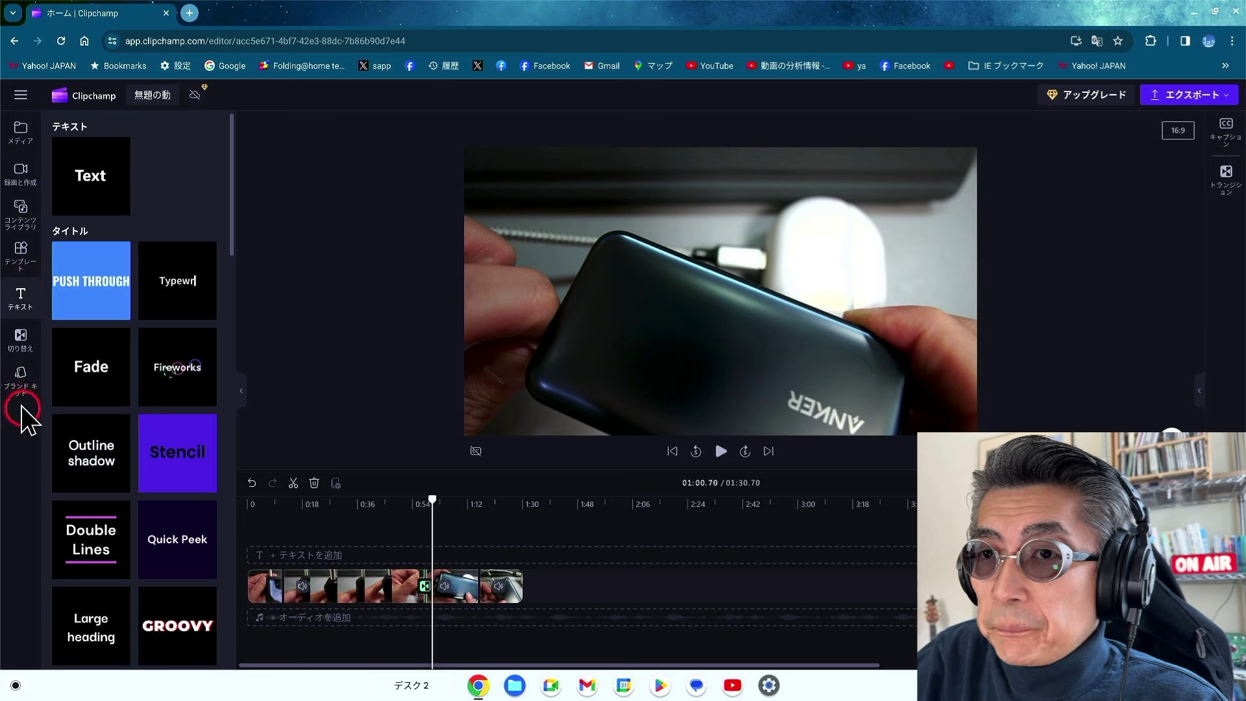
{"action": "left_click", "coordinate": [23, 344]}
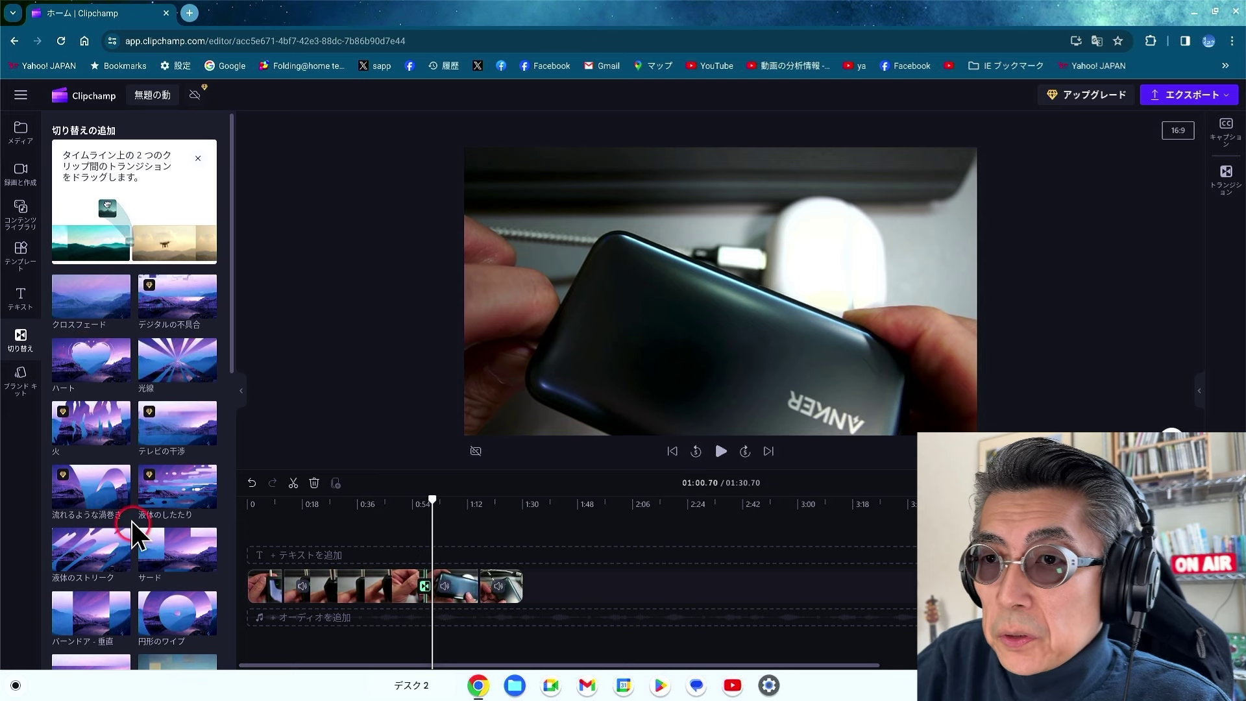
{"action": "scroll", "coordinate": [111, 439], "scroll_direction": "down", "scroll_amount": 3}
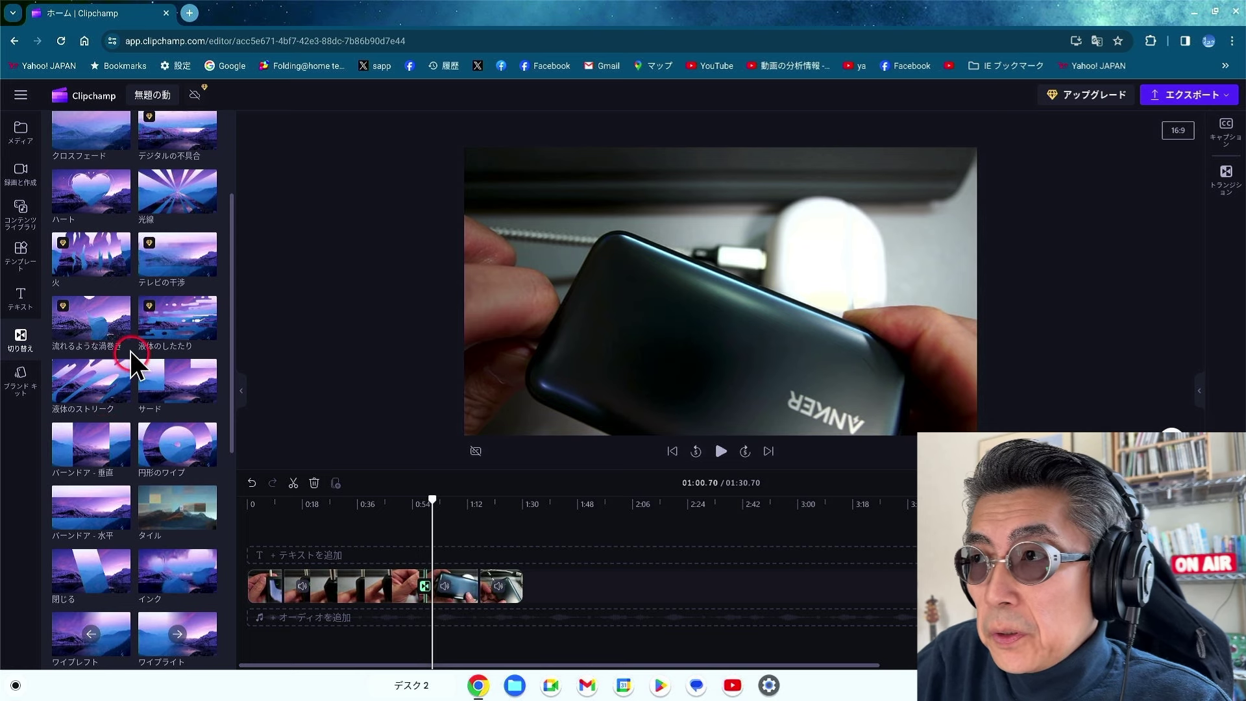
{"action": "scroll", "coordinate": [123, 473], "scroll_direction": "down", "scroll_amount": 3}
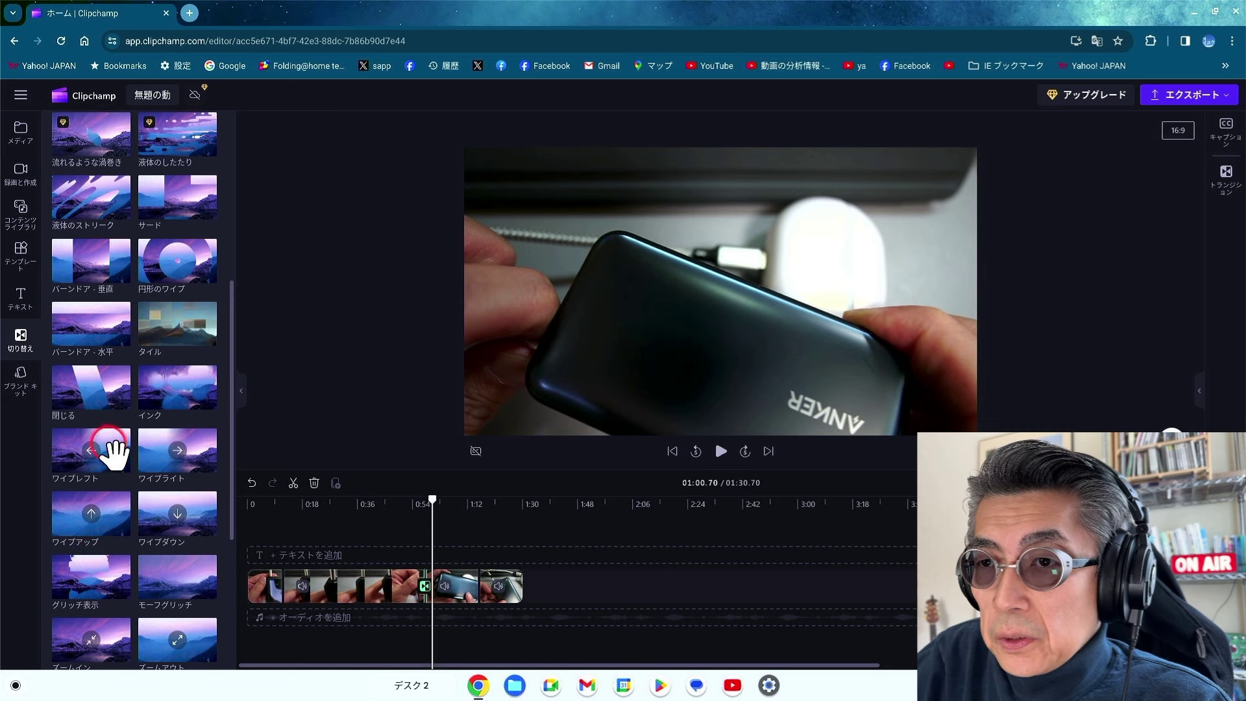
{"action": "scroll", "coordinate": [101, 463], "scroll_direction": "down", "scroll_amount": 2}
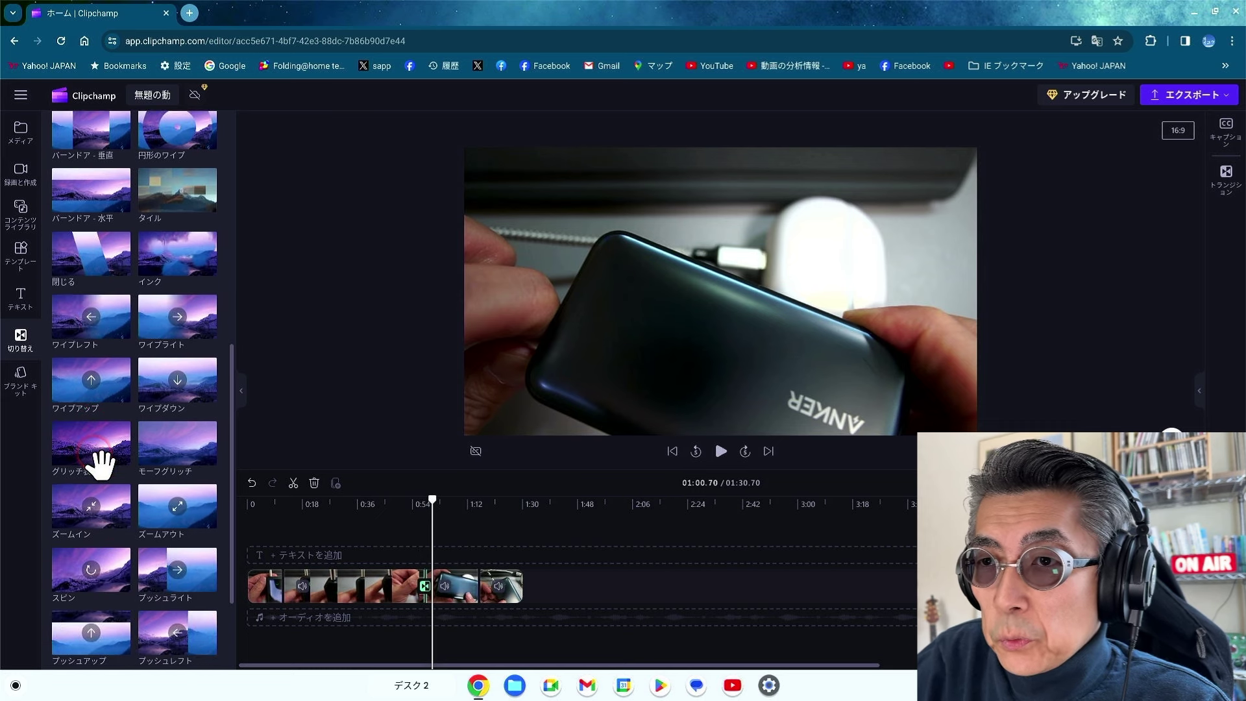
{"action": "scroll", "coordinate": [138, 416], "scroll_direction": "up", "scroll_amount": 2}
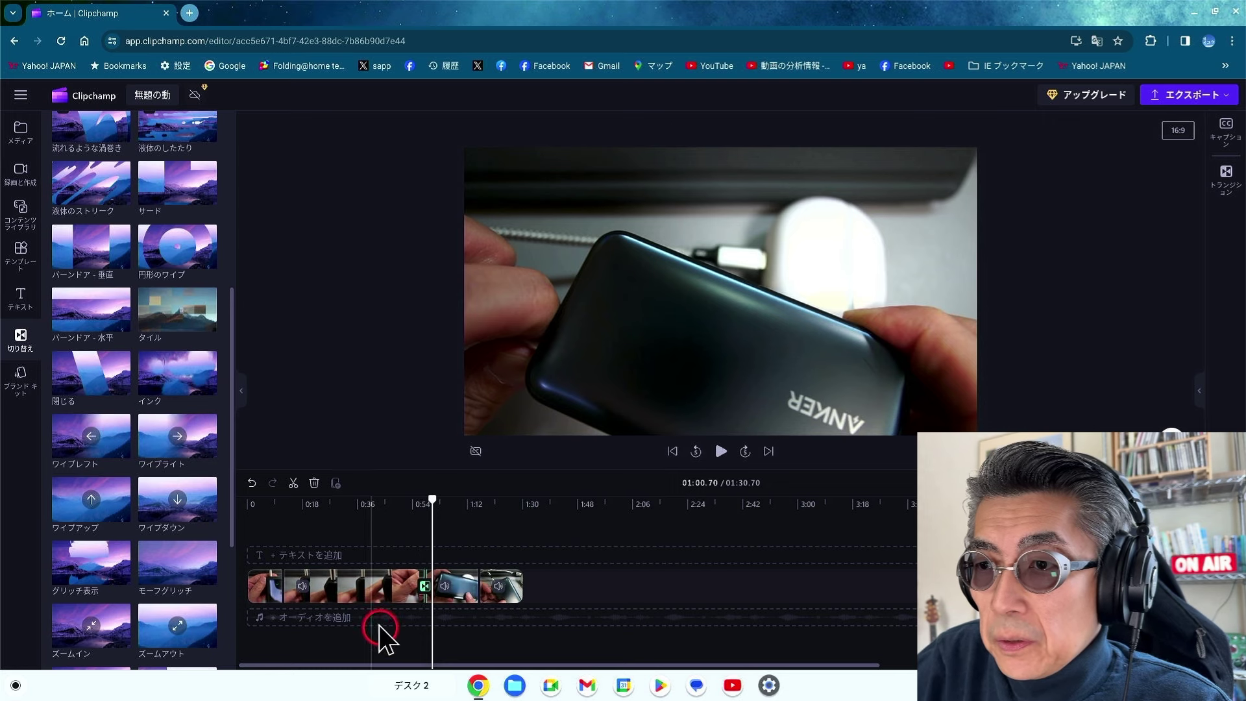
{"action": "left_click", "coordinate": [168, 453]}
{"action": "left_click_drag", "start_coordinate": [159, 455], "coordinate": [426, 596]}
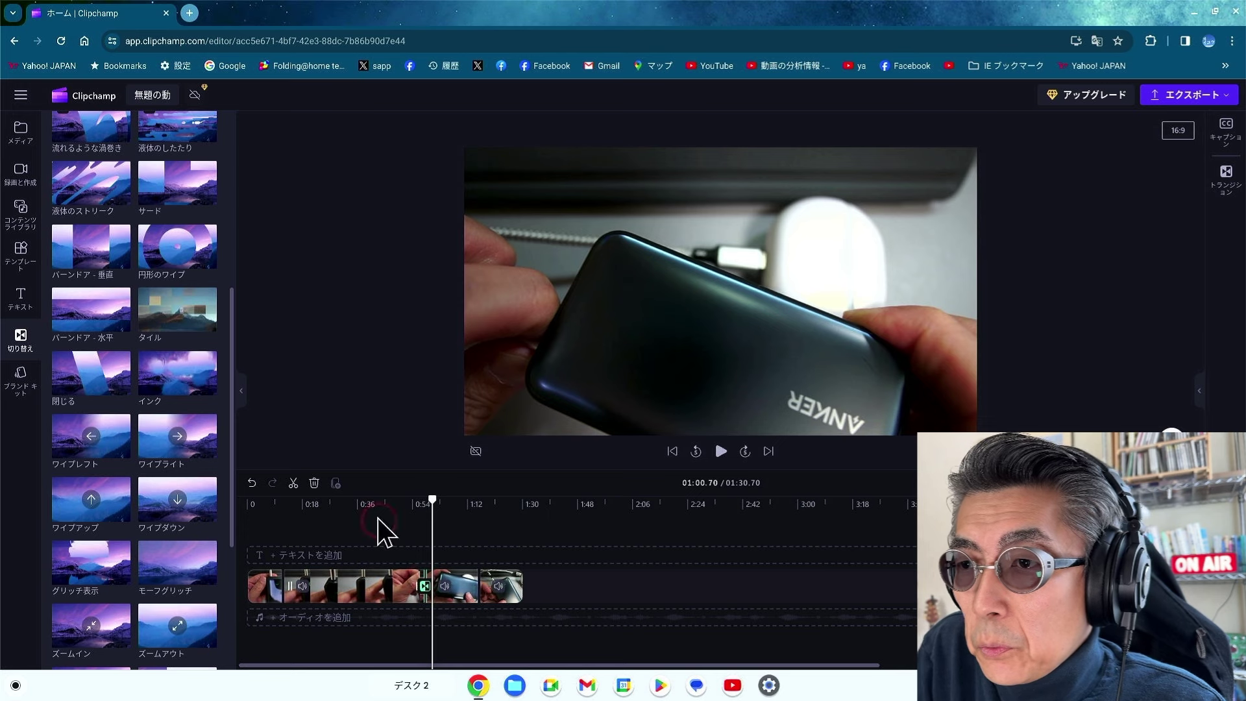
{"action": "left_click", "coordinate": [411, 517]}
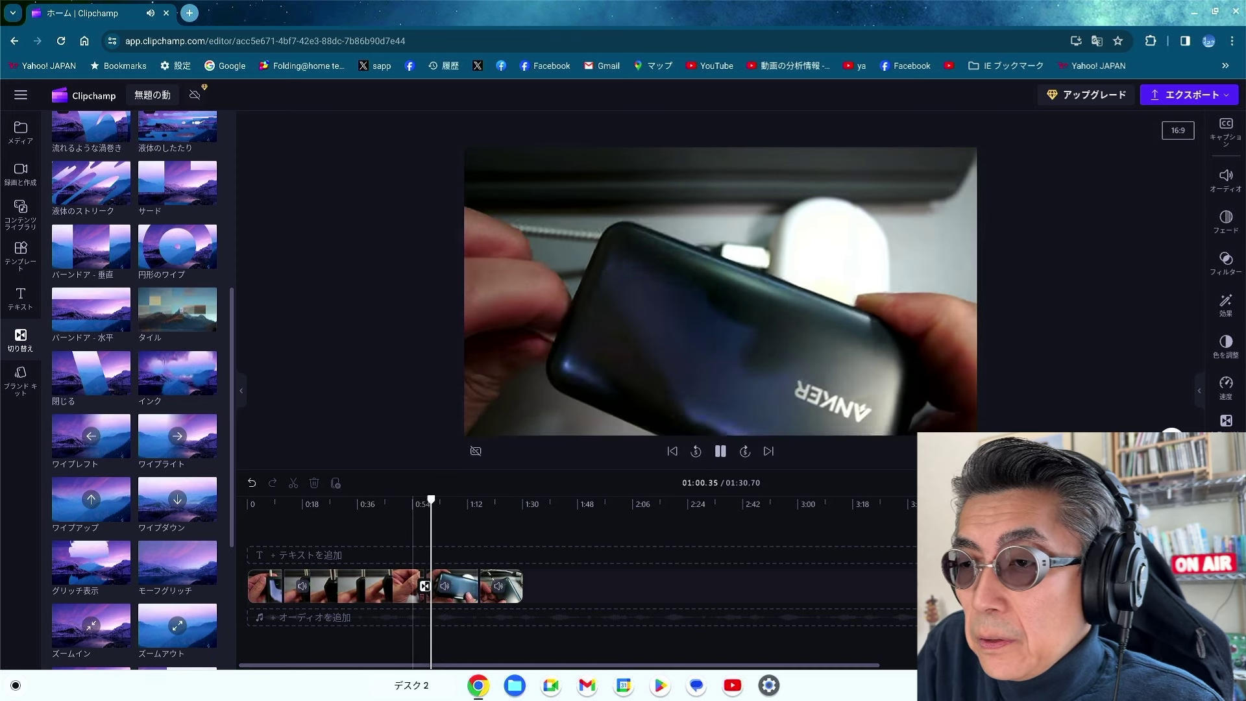
{"action": "key", "text": "space"}
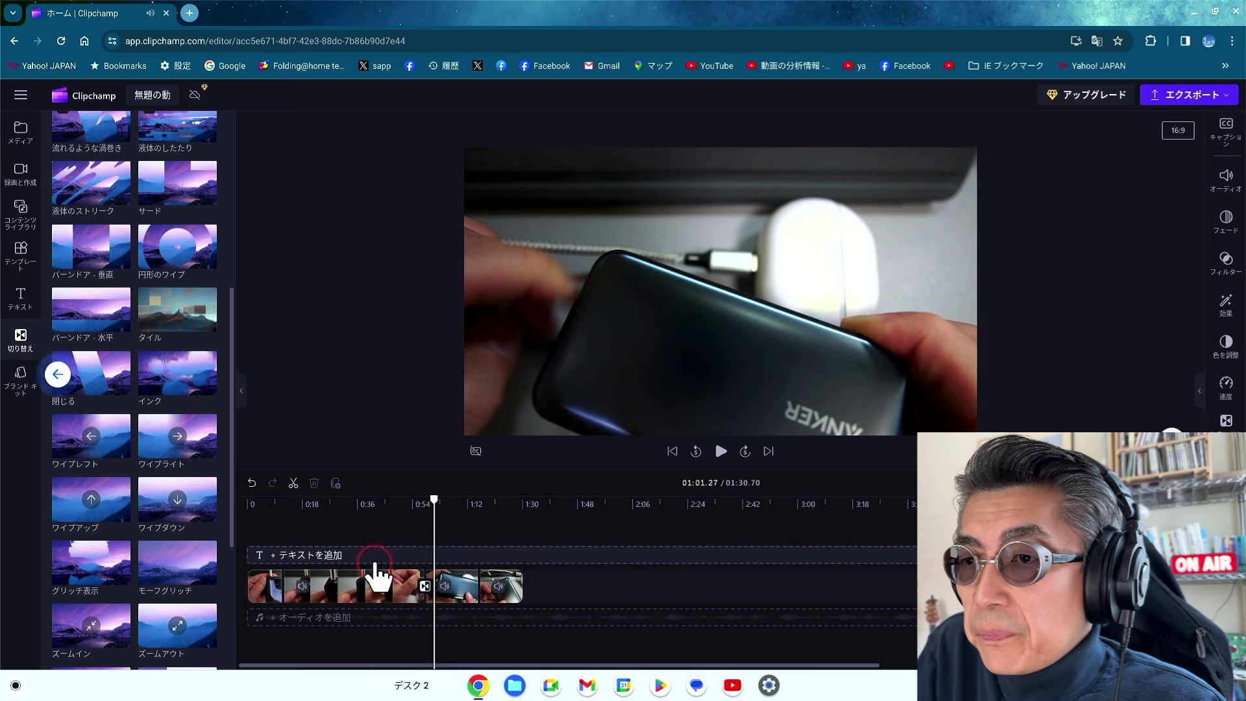
Add a plain Text title to the timeline about 4 seconds into the video
{"action": "left_click", "coordinate": [20, 296]}
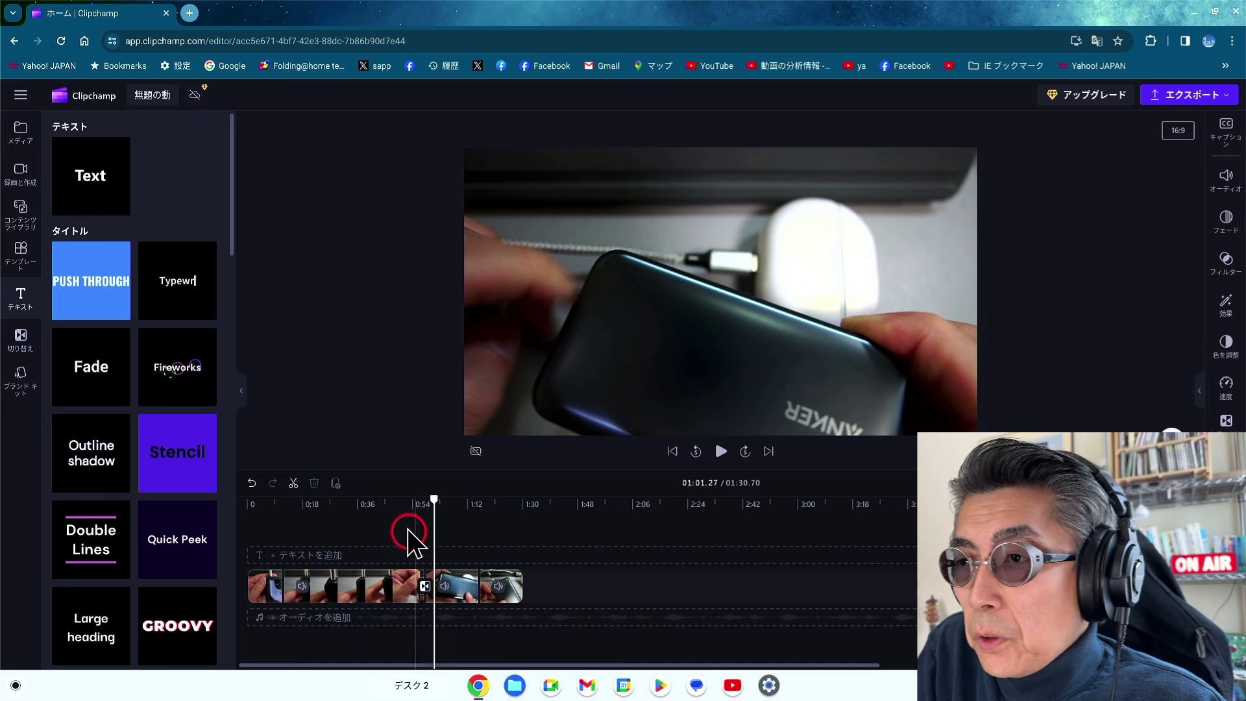
{"action": "left_click", "coordinate": [22, 302]}
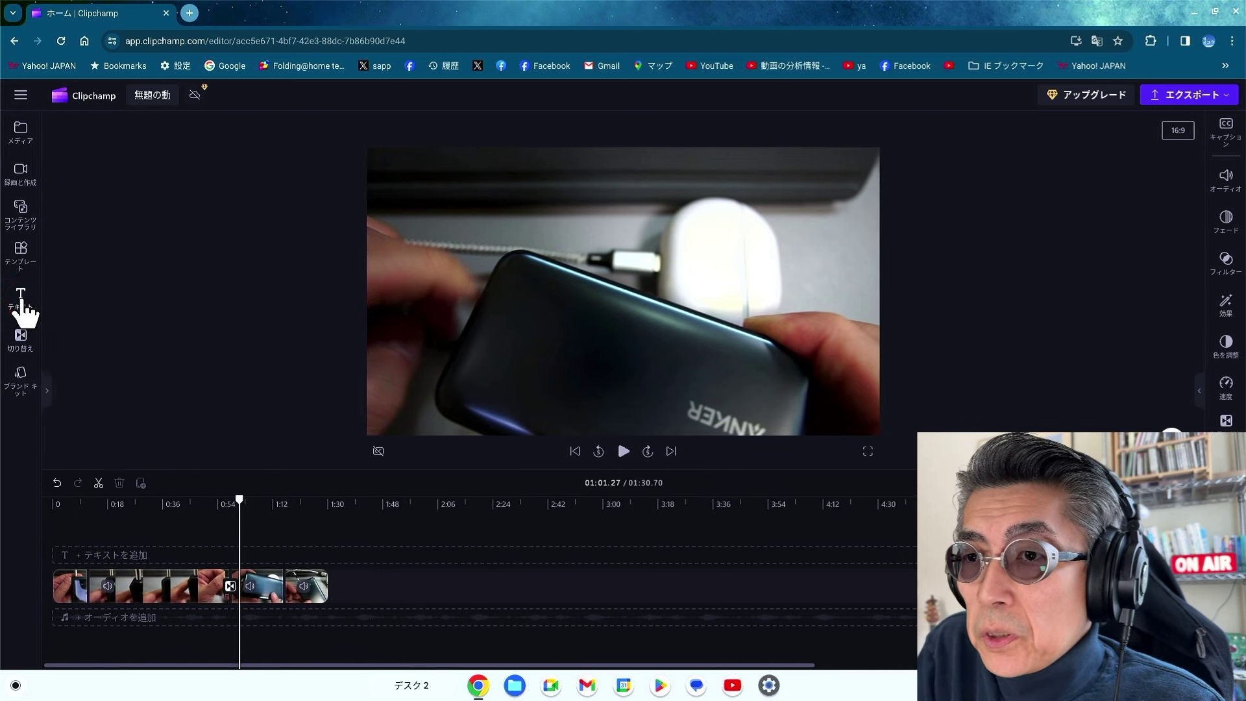
{"action": "left_click", "coordinate": [22, 302]}
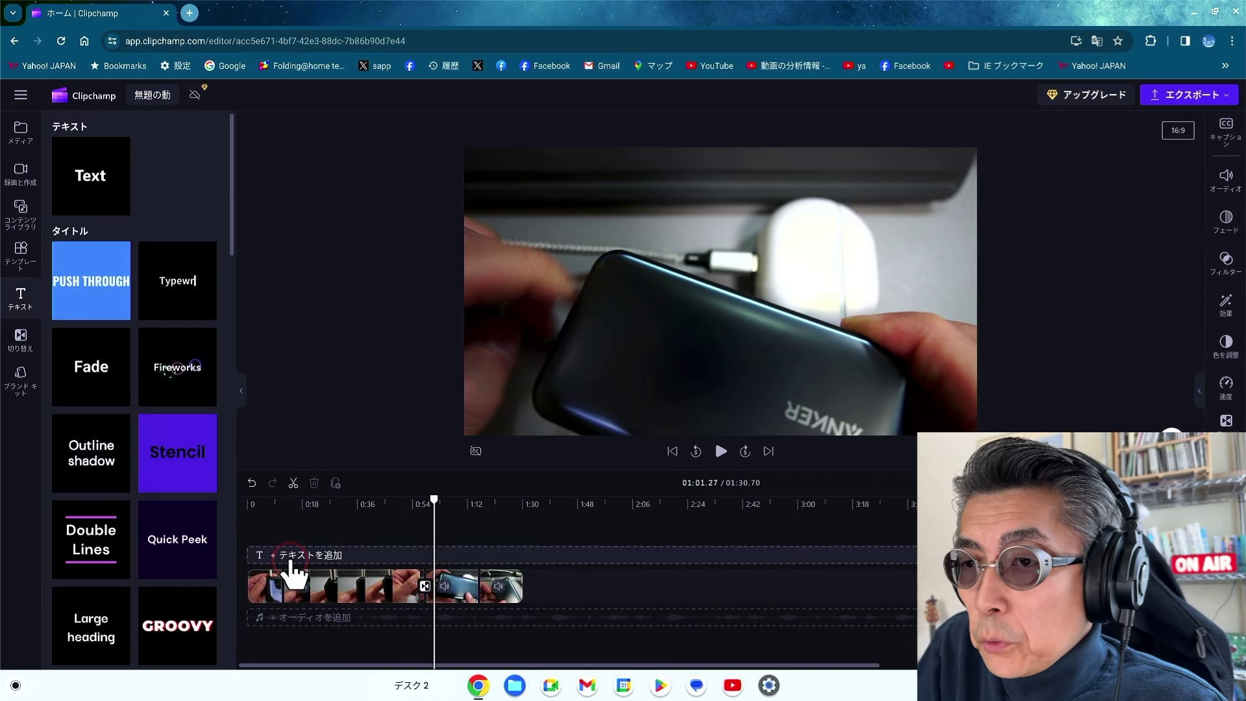
{"action": "left_click", "coordinate": [266, 346]}
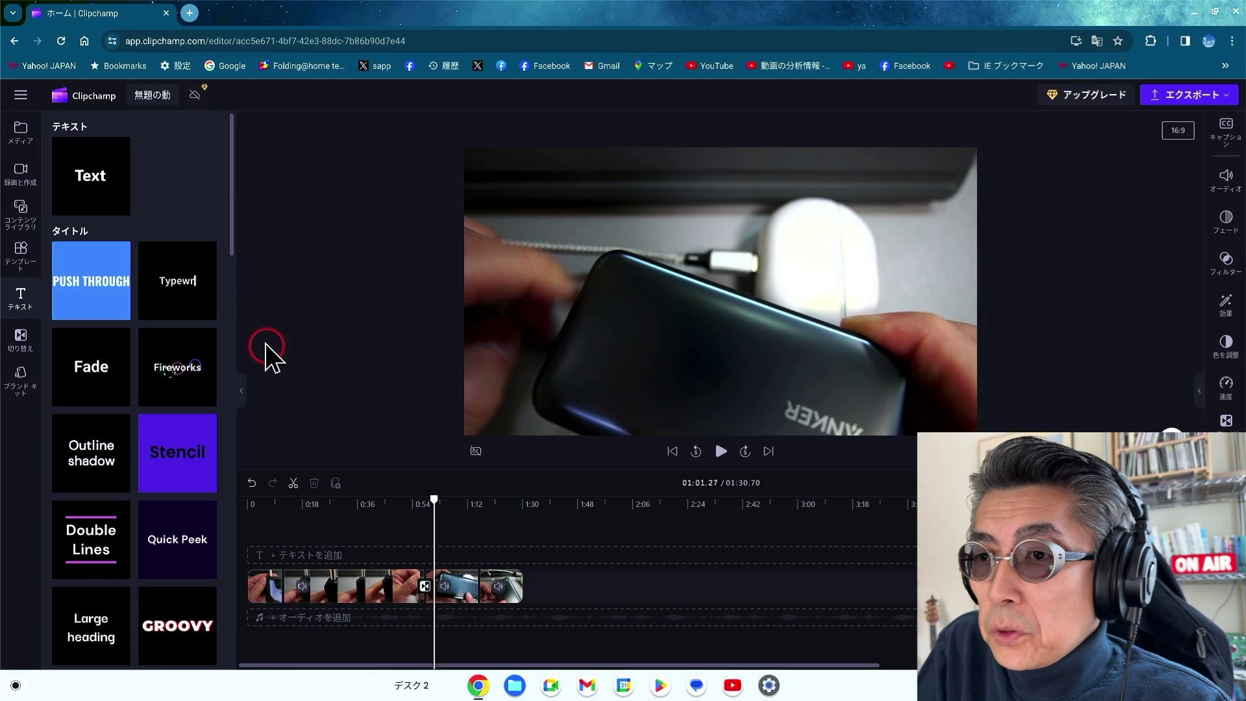
{"action": "left_click", "coordinate": [250, 554]}
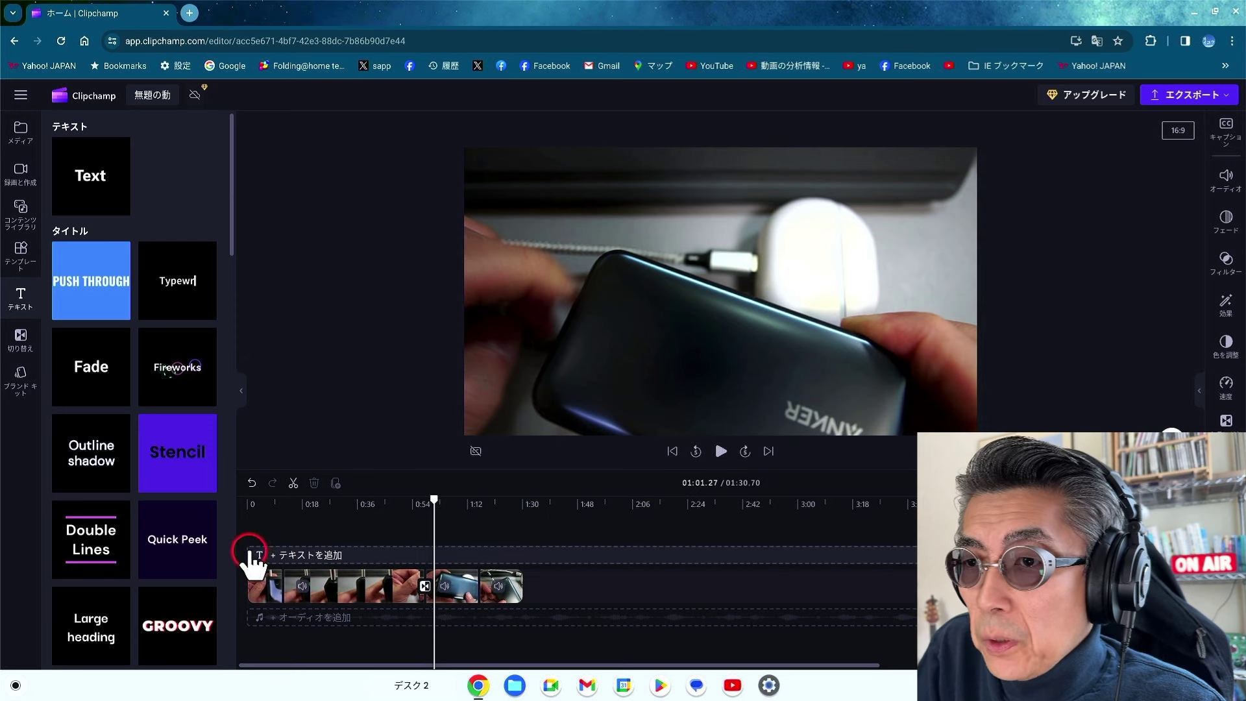
{"action": "left_click", "coordinate": [83, 175]}
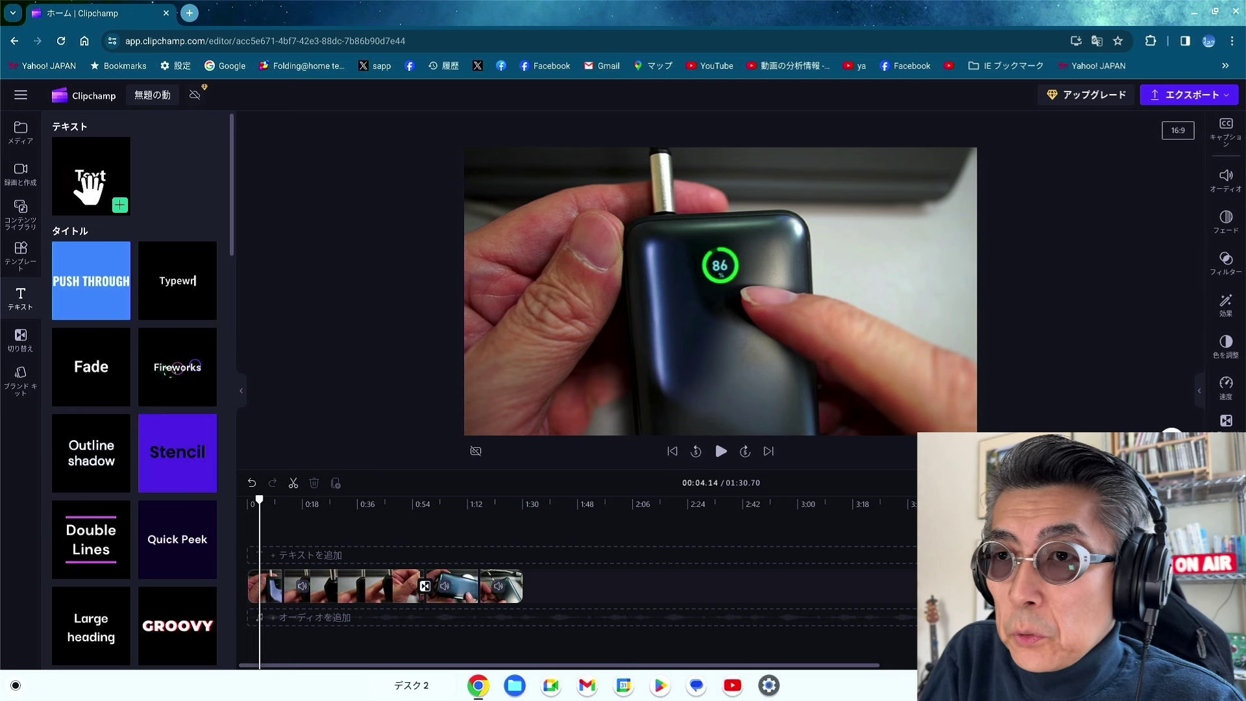
{"action": "left_click", "coordinate": [119, 205]}
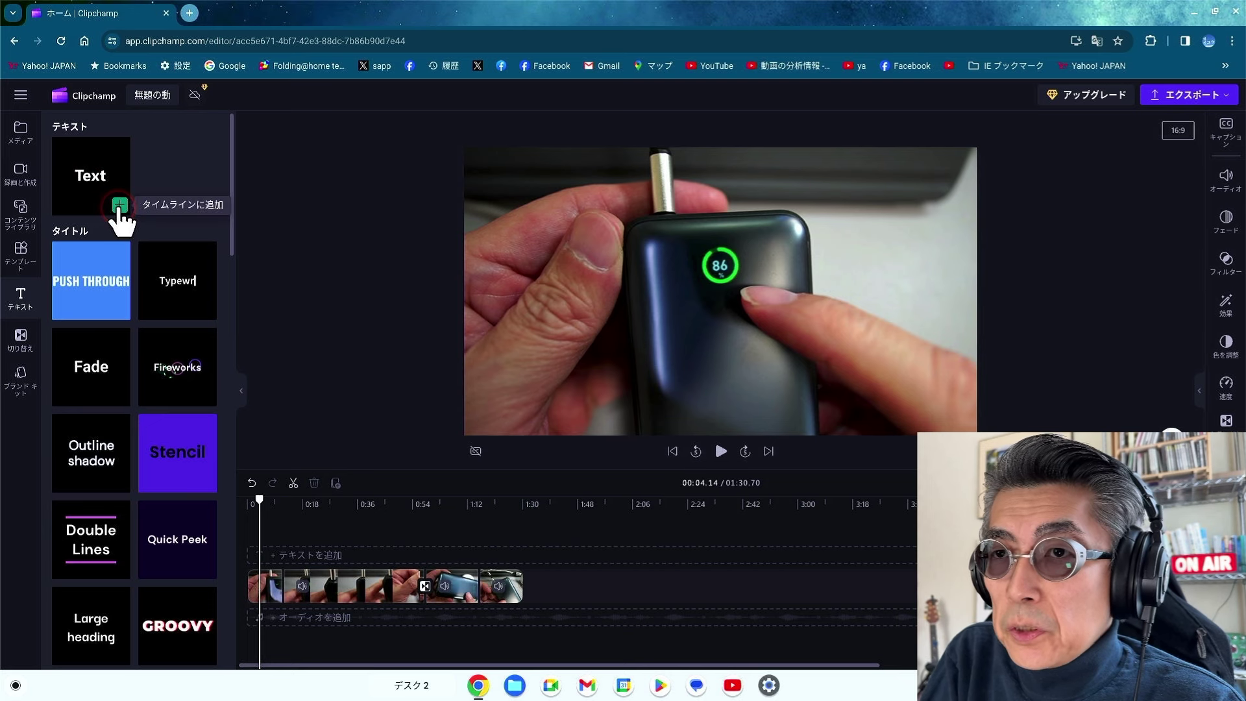
{"action": "left_click", "coordinate": [79, 177]}
{"action": "left_click_drag", "start_coordinate": [85, 178], "coordinate": [97, 201]}
{"action": "mouse_move", "coordinate": [125, 213]}
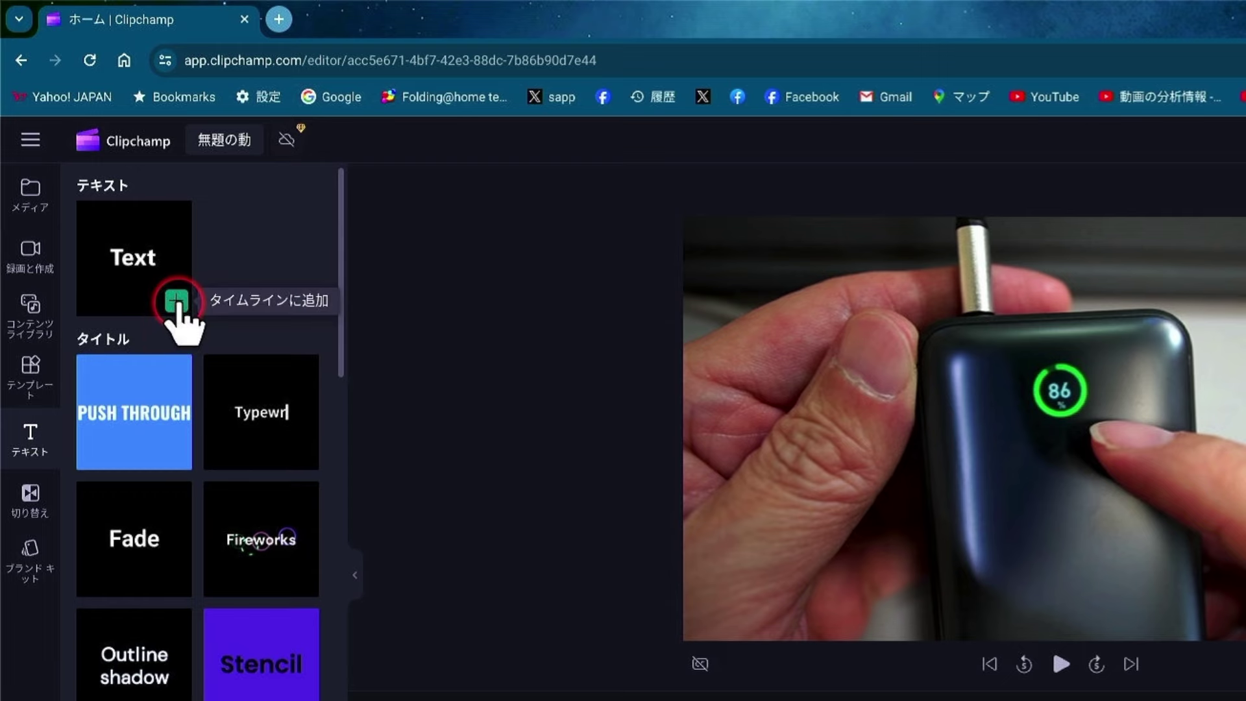
{"action": "left_click", "coordinate": [176, 300]}
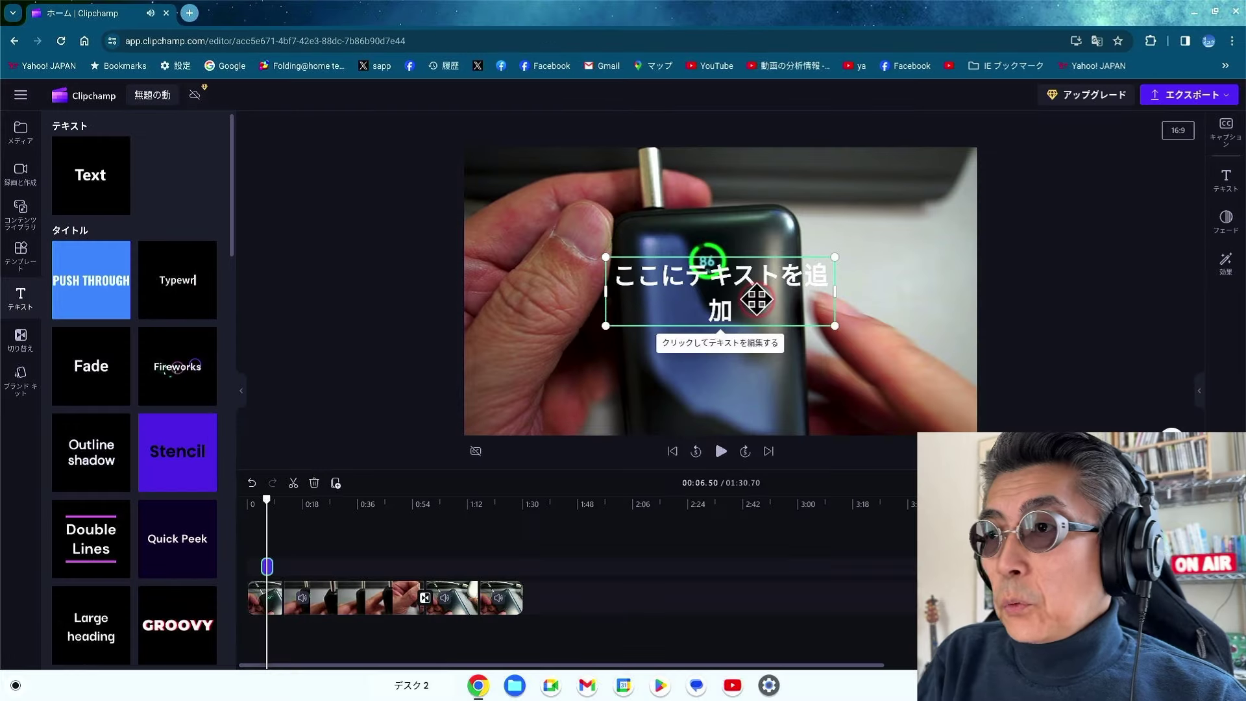
Replace the title's placeholder text with インジケーターが as its first line
{"action": "left_click", "coordinate": [757, 304]}
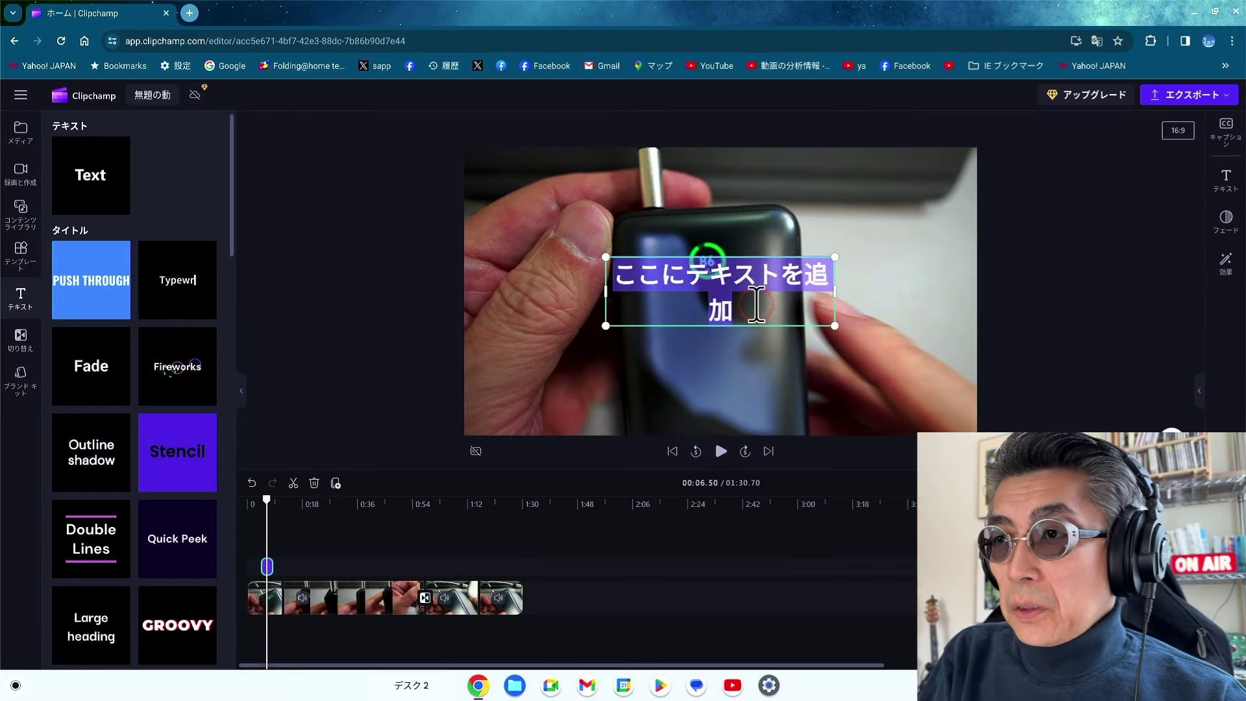
{"action": "type", "text": "injik"}
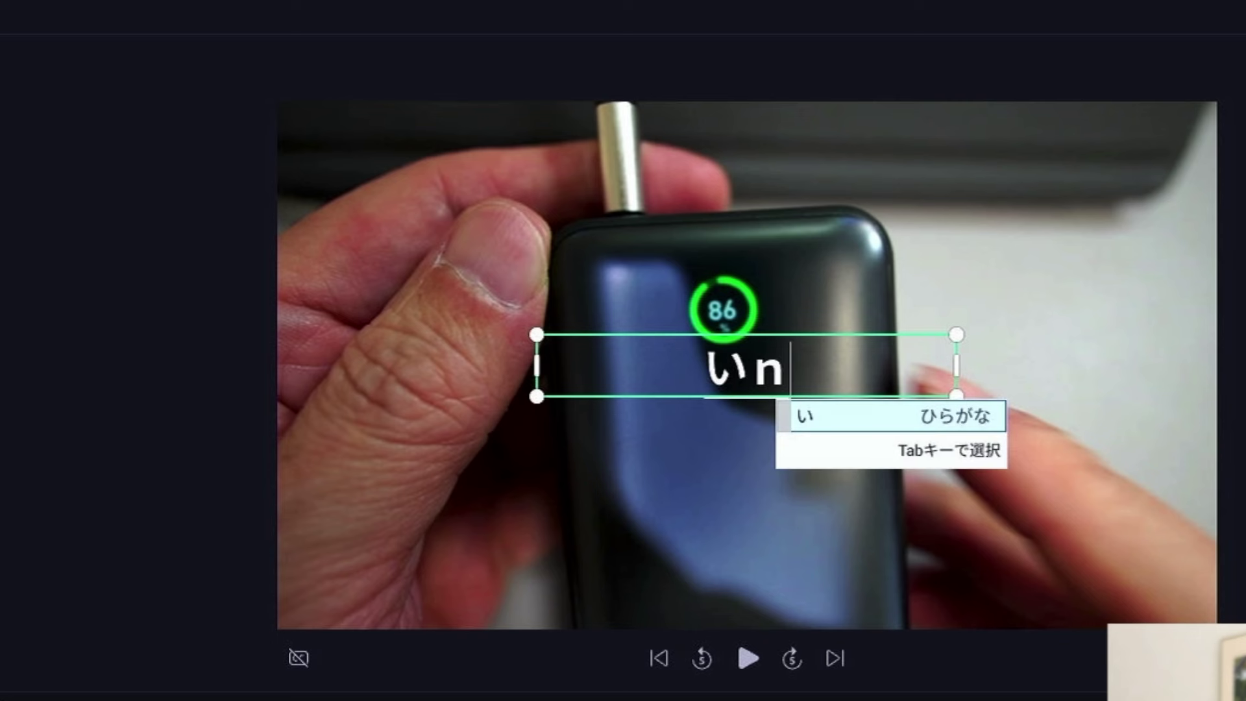
{"action": "type", "text": "e-ta-"}
{"action": "key", "text": "space"}
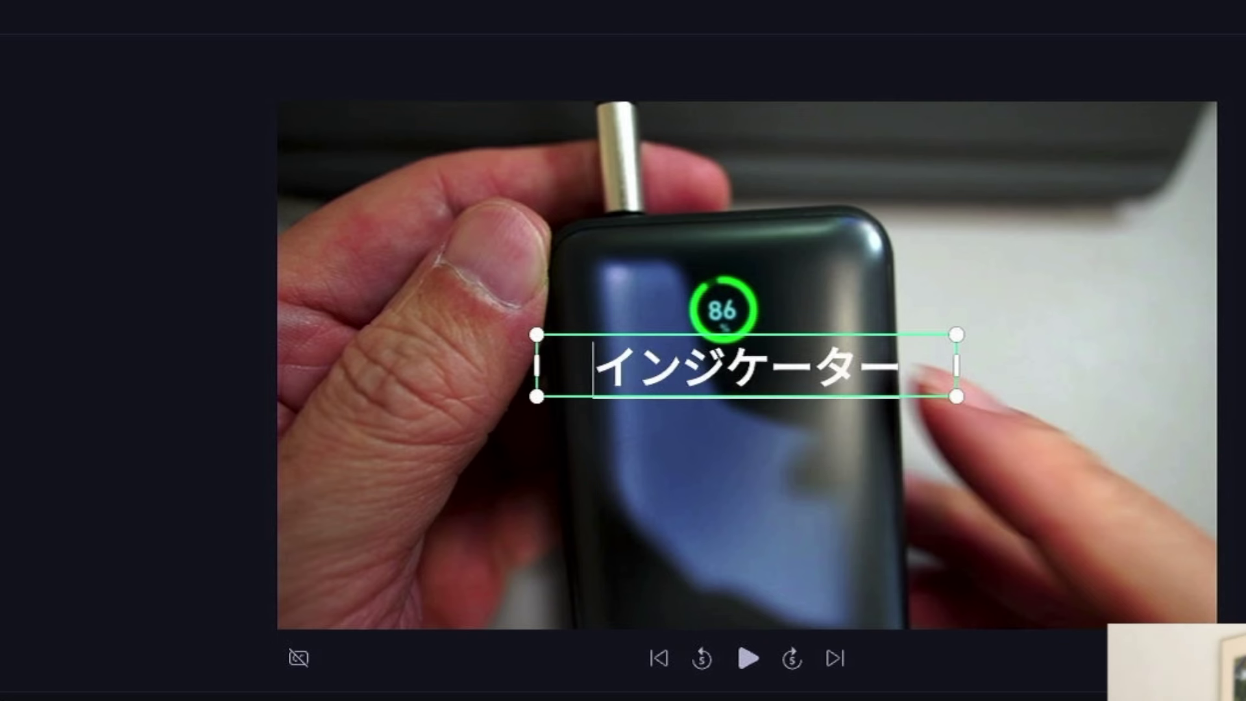
{"action": "type", "text": "ga"}
{"action": "key", "text": "Return"}
{"action": "key", "text": "Return"}
Enter 見やすくて良いです as the second line of the caption
{"action": "left_click", "coordinate": [802, 388]}
{"action": "type", "text": "miyasukute"}
{"action": "key", "text": "space"}
{"action": "key", "text": "Return"}
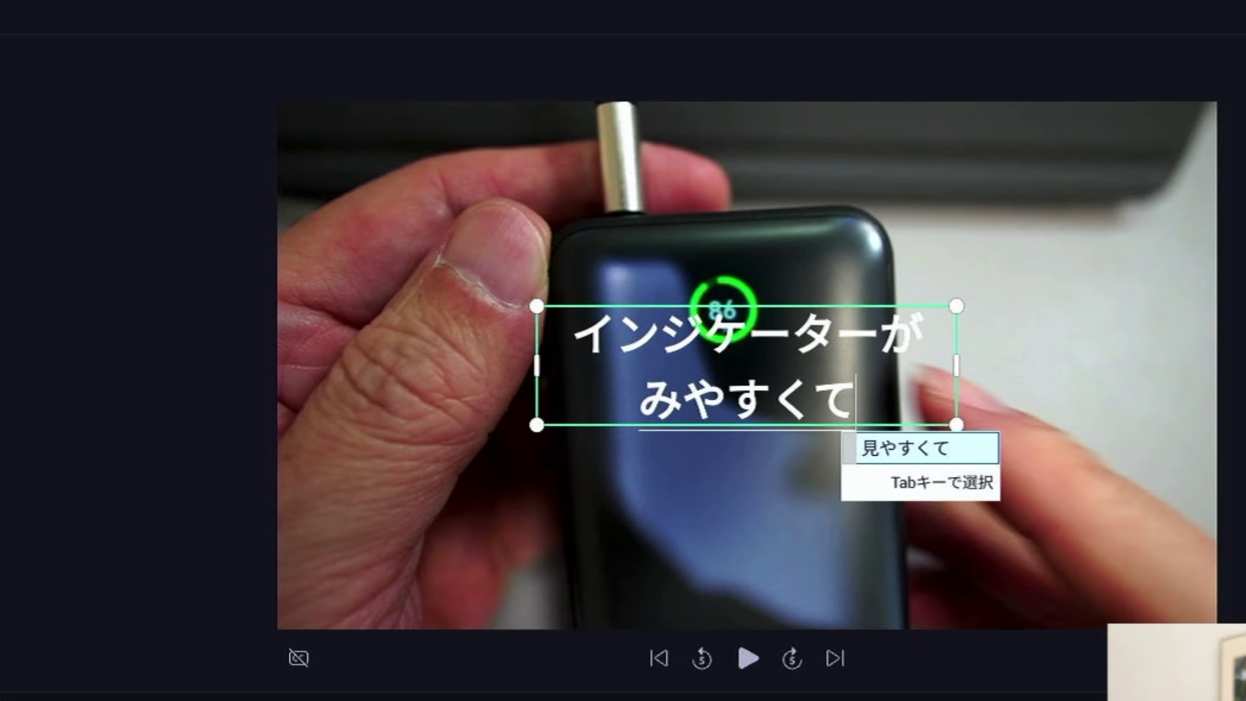
{"action": "type", "text": "yoidesu"}
{"action": "key", "text": "space"}
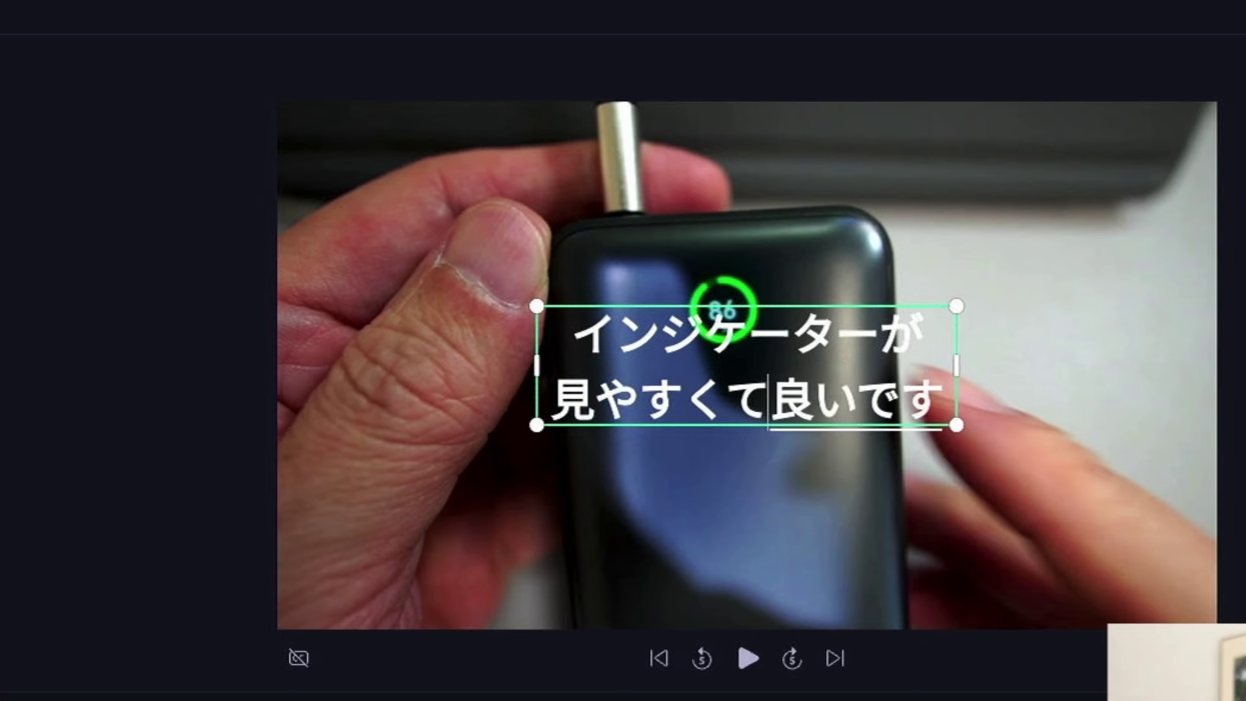
{"action": "key", "text": "Return"}
{"action": "left_click", "coordinate": [751, 598]}
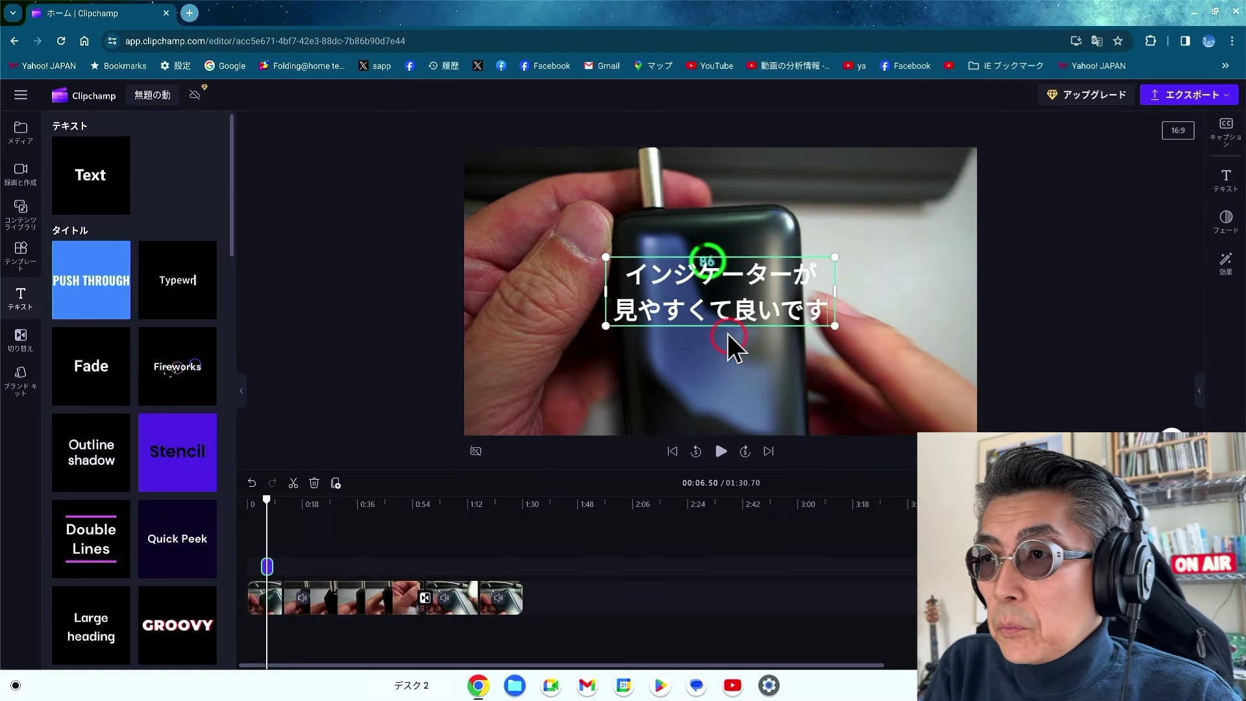
Move the caption below the battery indicator and widen its text box on both sides
{"action": "left_click", "coordinate": [724, 322]}
{"action": "left_click", "coordinate": [720, 311]}
{"action": "left_click_drag", "start_coordinate": [710, 312], "coordinate": [661, 376]}
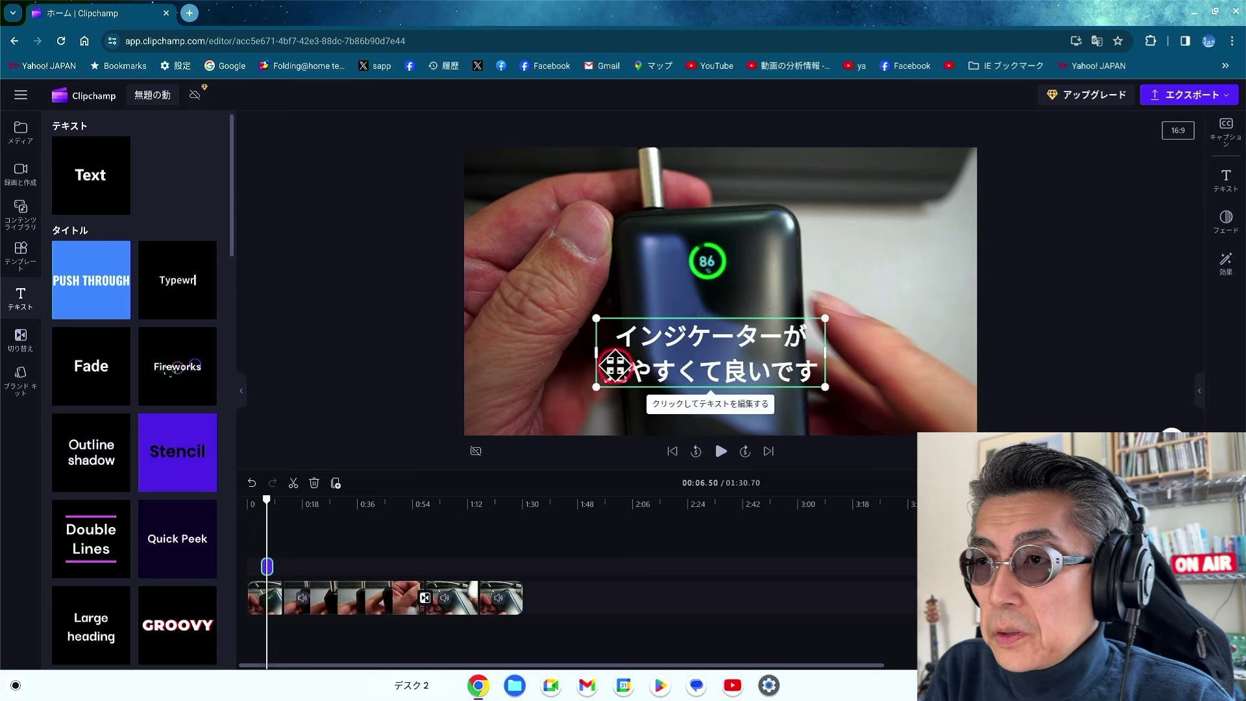
{"action": "left_click_drag", "start_coordinate": [592, 353], "coordinate": [513, 350]}
{"action": "left_click_drag", "start_coordinate": [824, 355], "coordinate": [901, 354]}
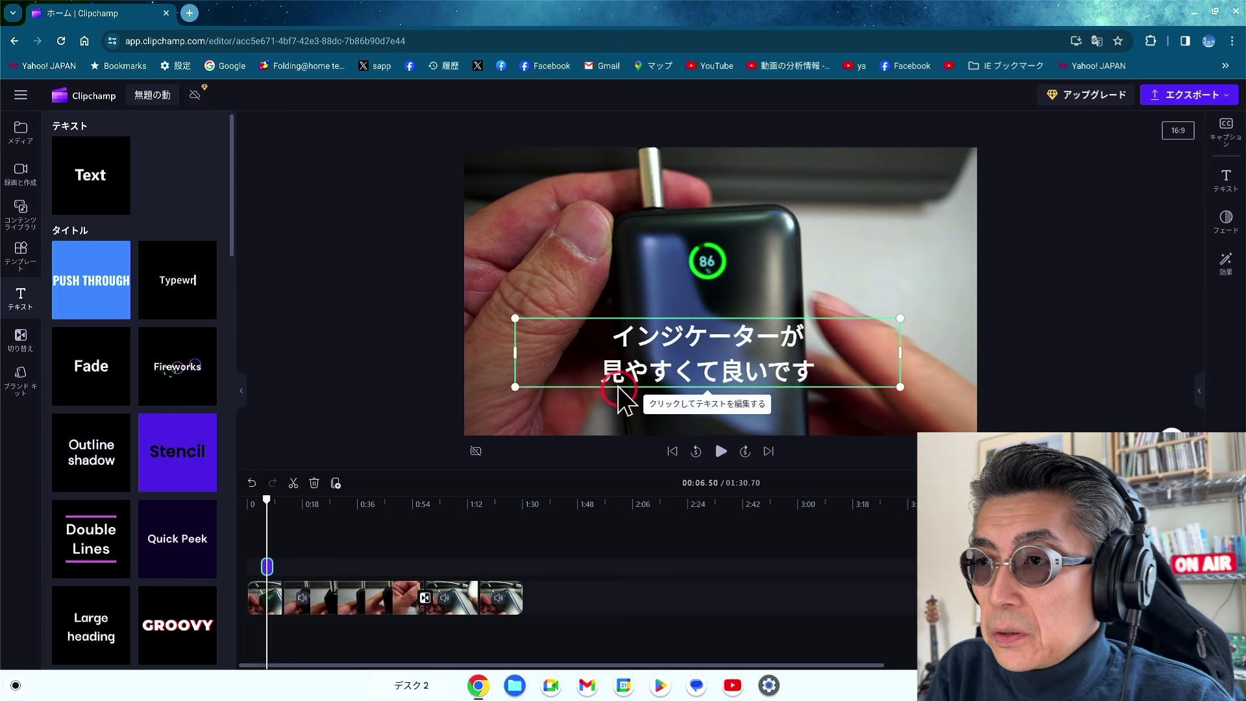
Join the caption's two lines, widen the box so they fit on one line, and move it near the picture's lower edge
{"action": "left_click", "coordinate": [605, 371]}
{"action": "left_click", "coordinate": [596, 372]}
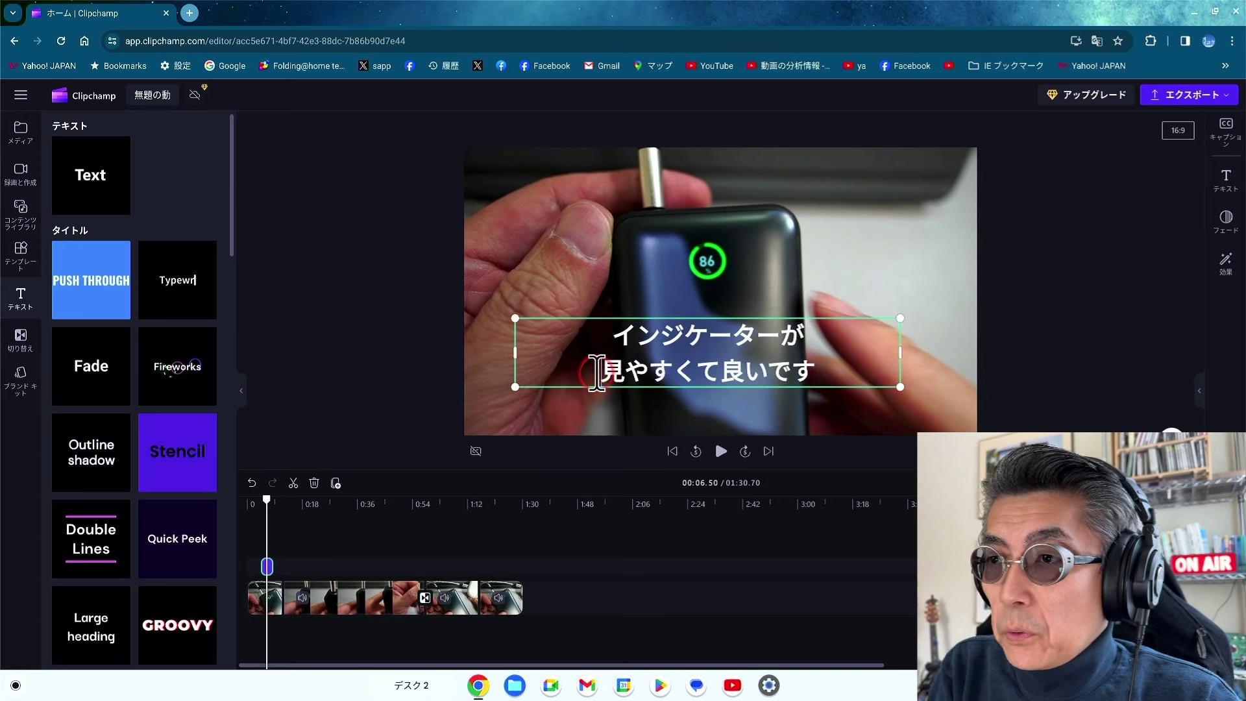
{"action": "key", "text": "BackSpace"}
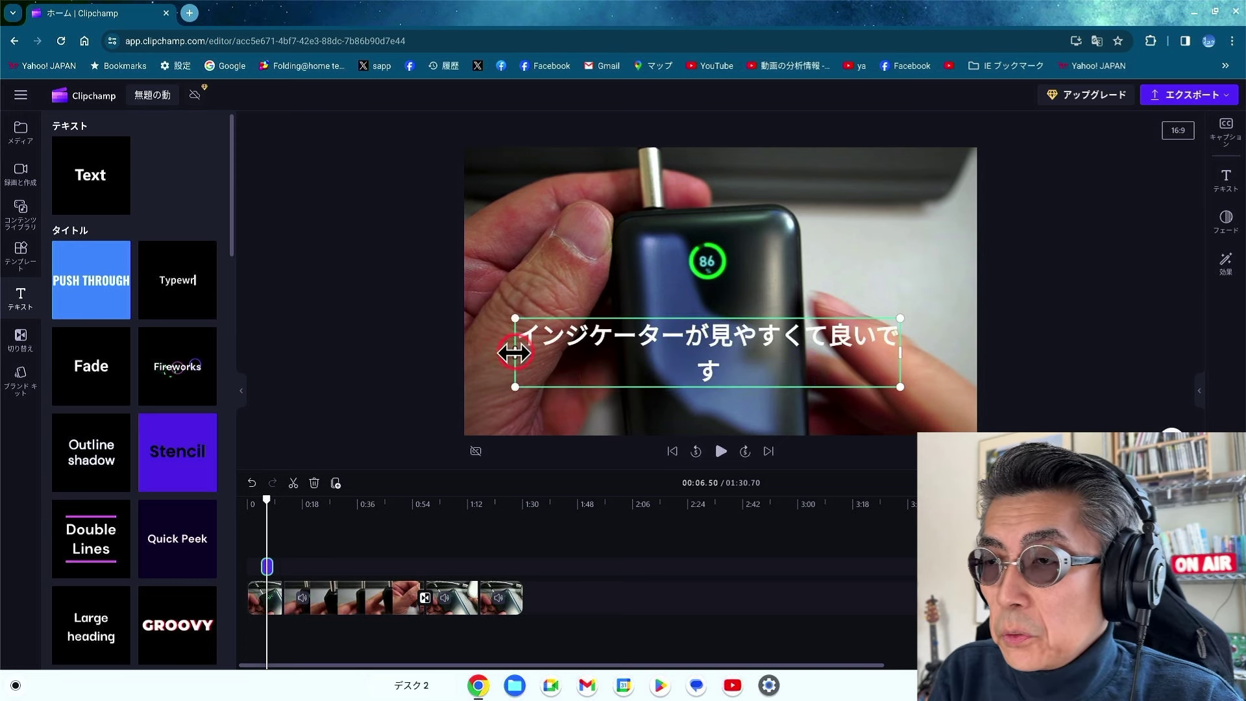
{"action": "left_click_drag", "start_coordinate": [513, 352], "coordinate": [482, 352]}
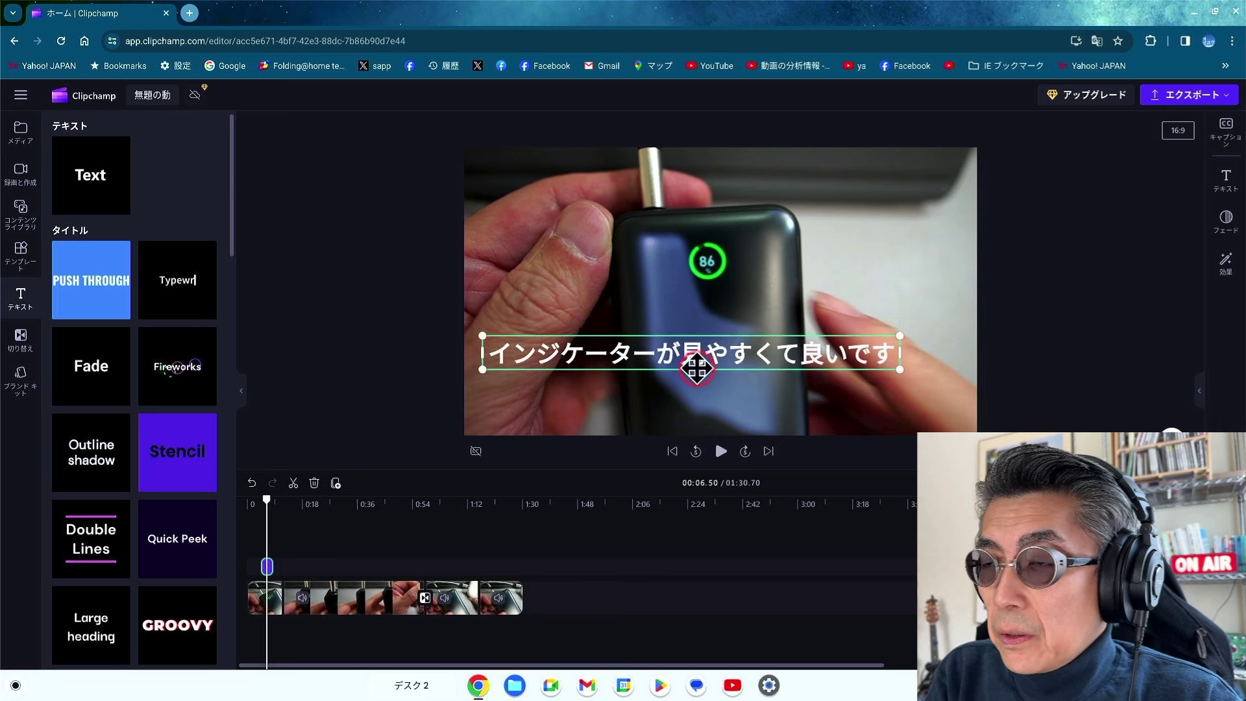
{"action": "left_click_drag", "start_coordinate": [696, 368], "coordinate": [733, 404]}
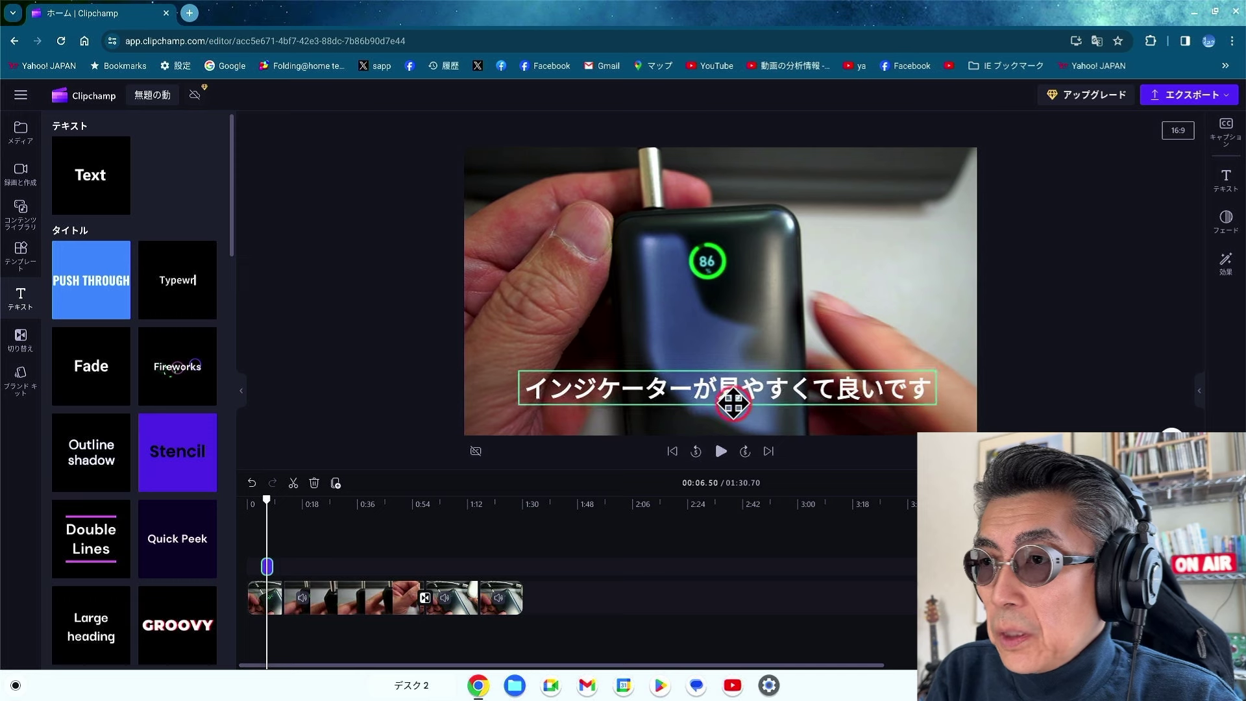
Browse the title styles and add Funky Title at the very start of the timeline
{"action": "scroll", "coordinate": [100, 442], "scroll_direction": "down", "scroll_amount": 2}
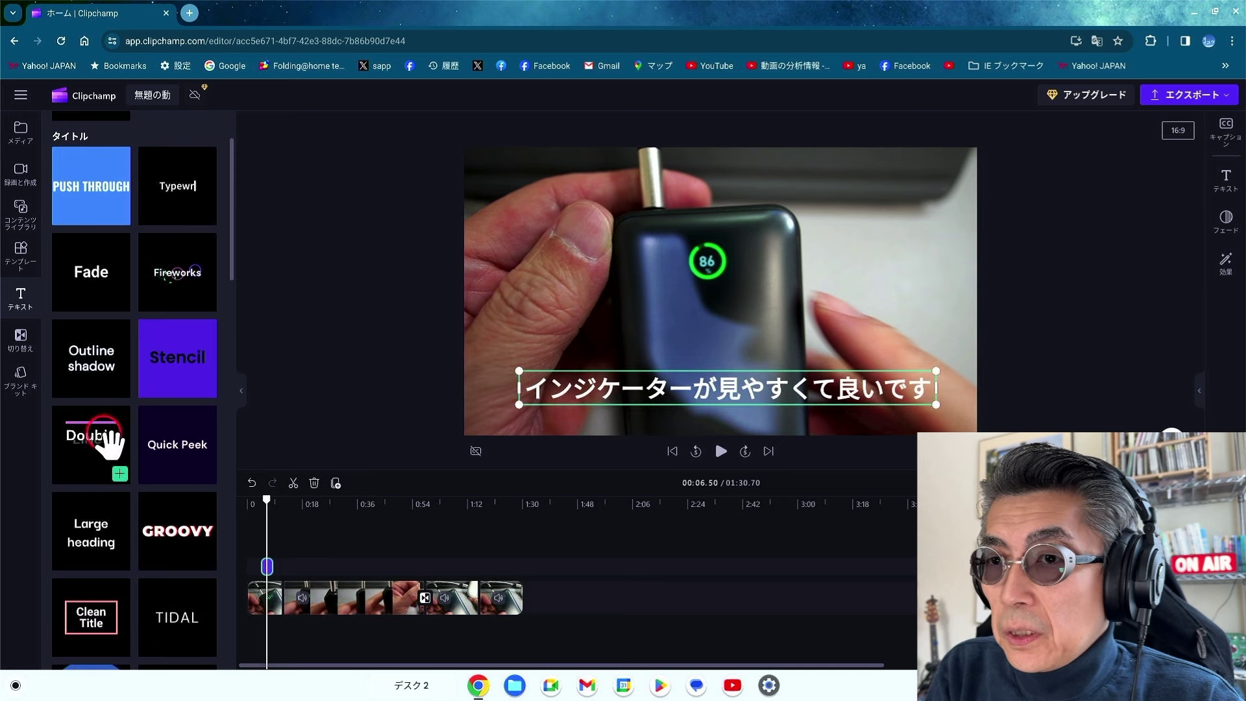
{"action": "scroll", "coordinate": [99, 442], "scroll_direction": "down", "scroll_amount": 7}
{"action": "scroll", "coordinate": [114, 440], "scroll_direction": "down", "scroll_amount": 5}
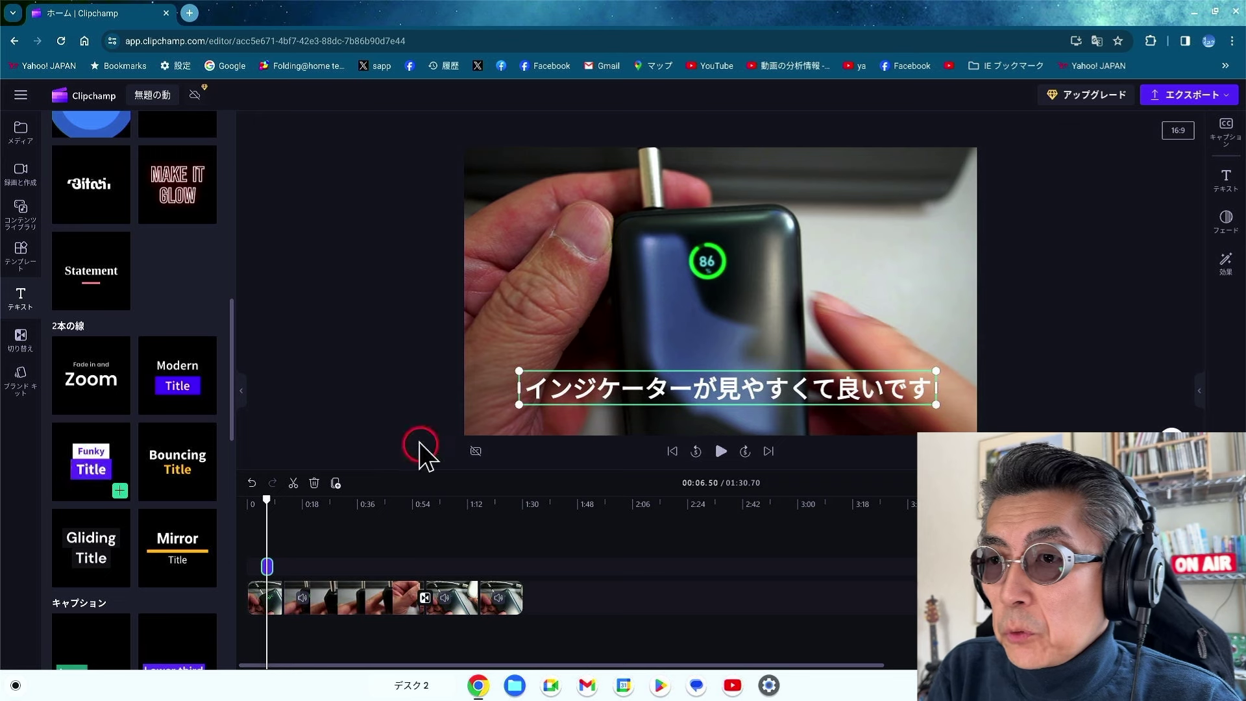
{"action": "left_click", "coordinate": [250, 506]}
{"action": "left_click", "coordinate": [91, 463]}
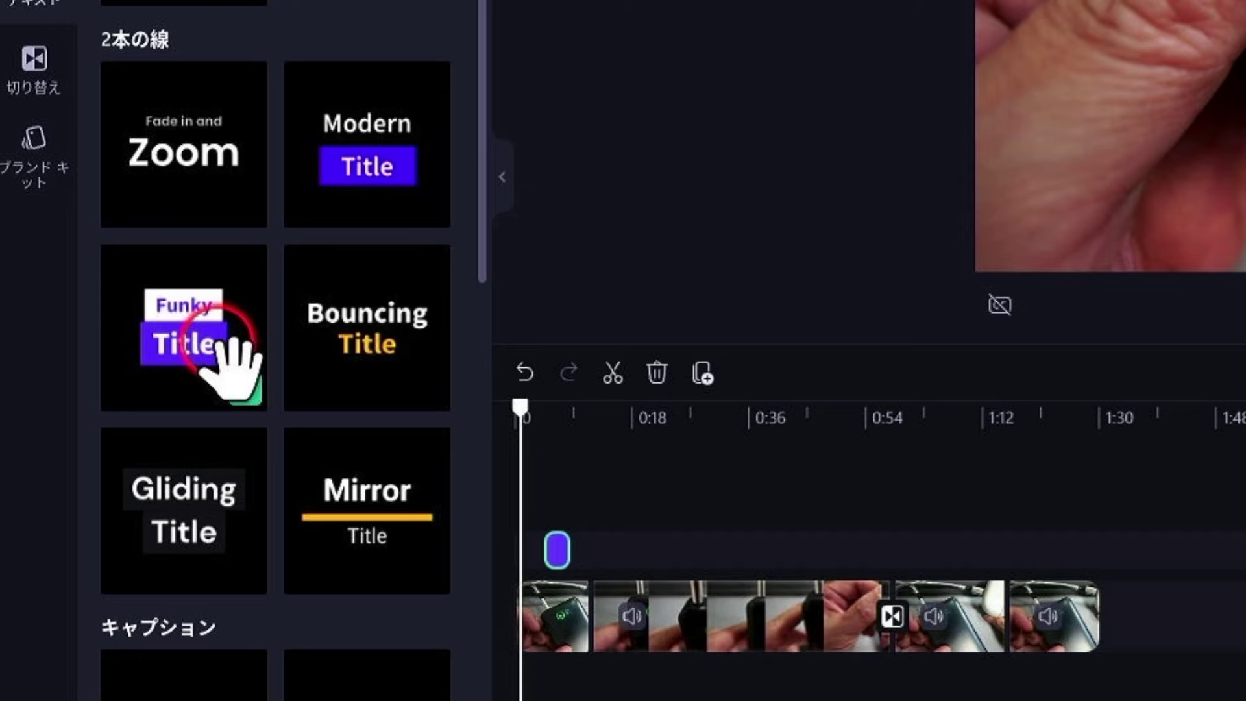
{"action": "left_click", "coordinate": [245, 390]}
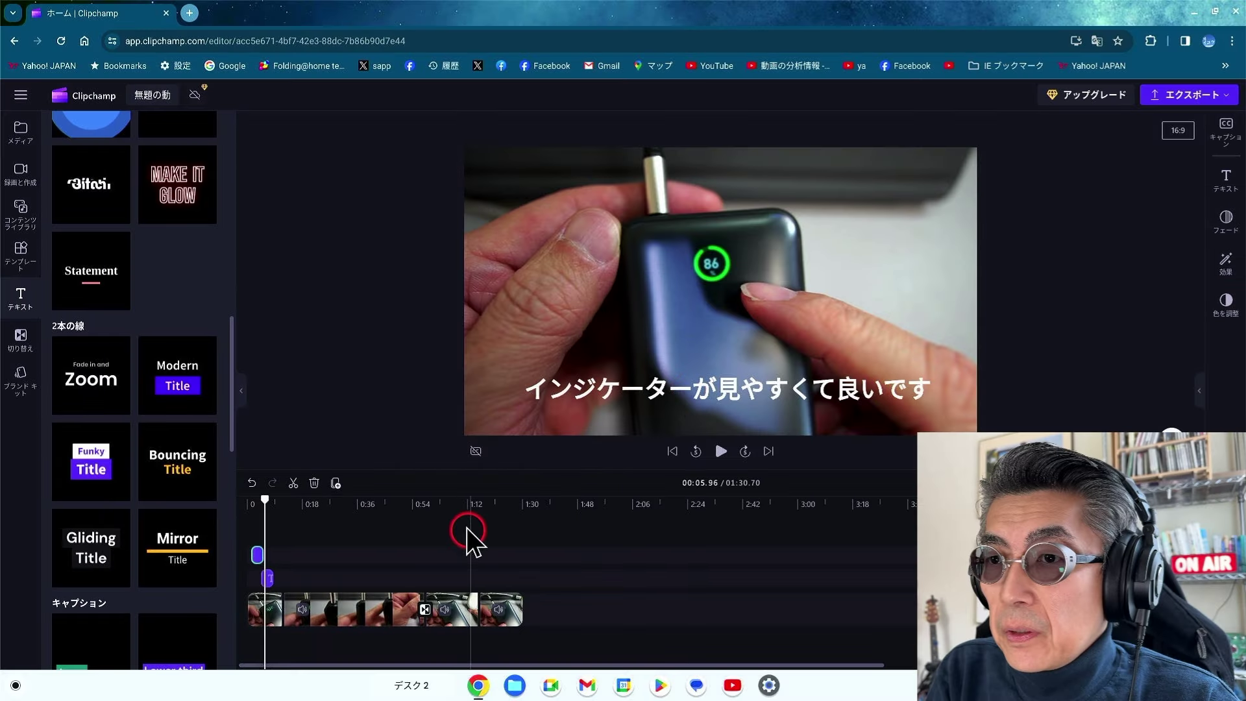
Show the frame at 00:01.87 and replace the Funky Title's first line with モバイルバッテリーを
{"action": "left_click", "coordinate": [255, 505]}
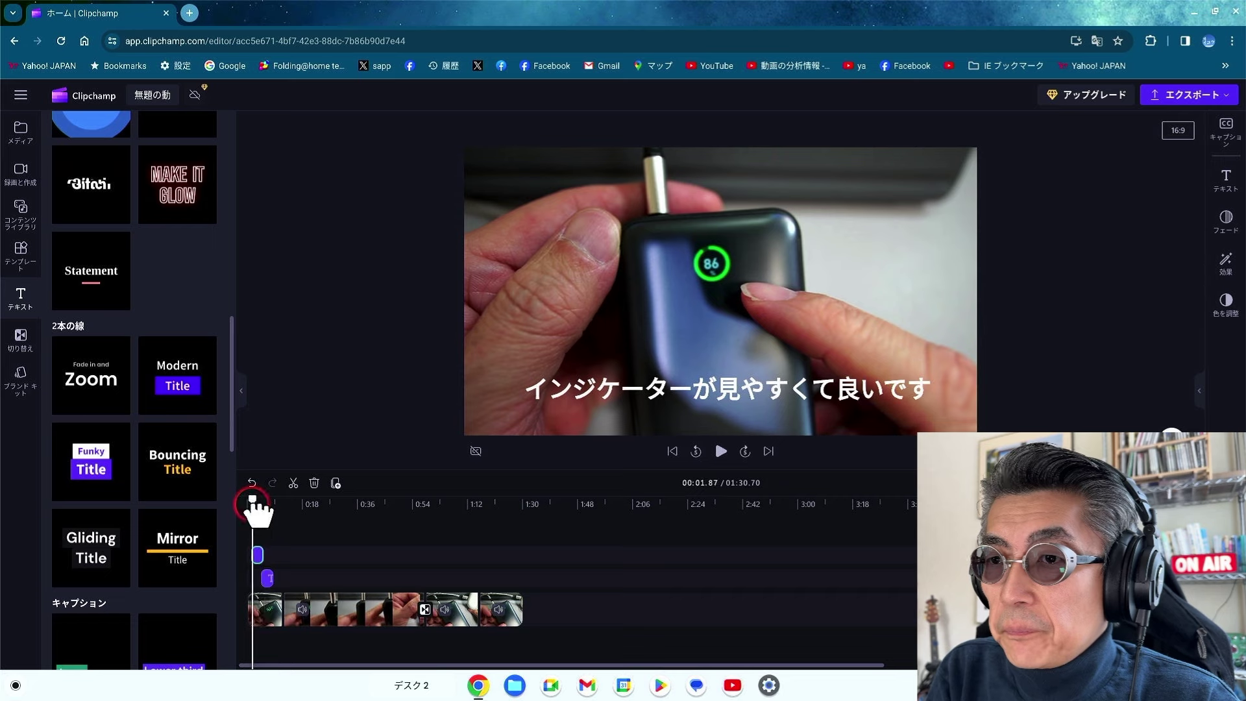
{"action": "left_click", "coordinate": [813, 300]}
{"action": "left_click_drag", "start_coordinate": [1102, 223], "coordinate": [1004, 208]}
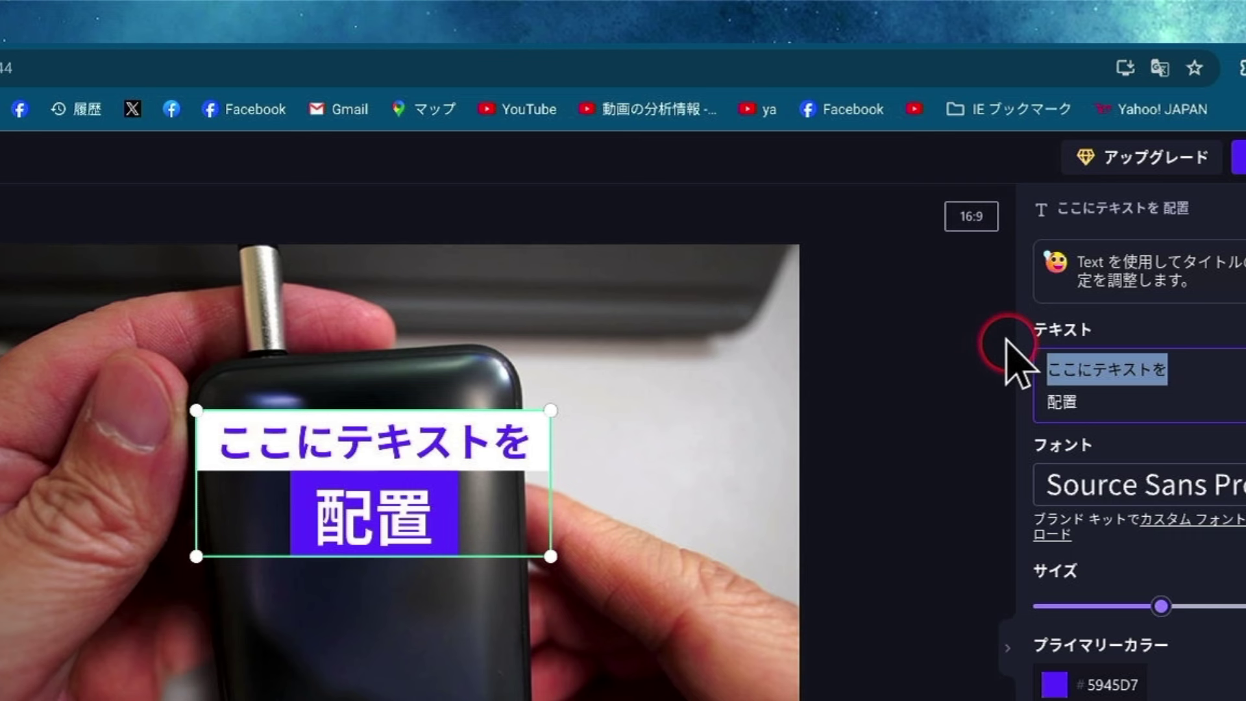
{"action": "left_click", "coordinate": [1010, 339]}
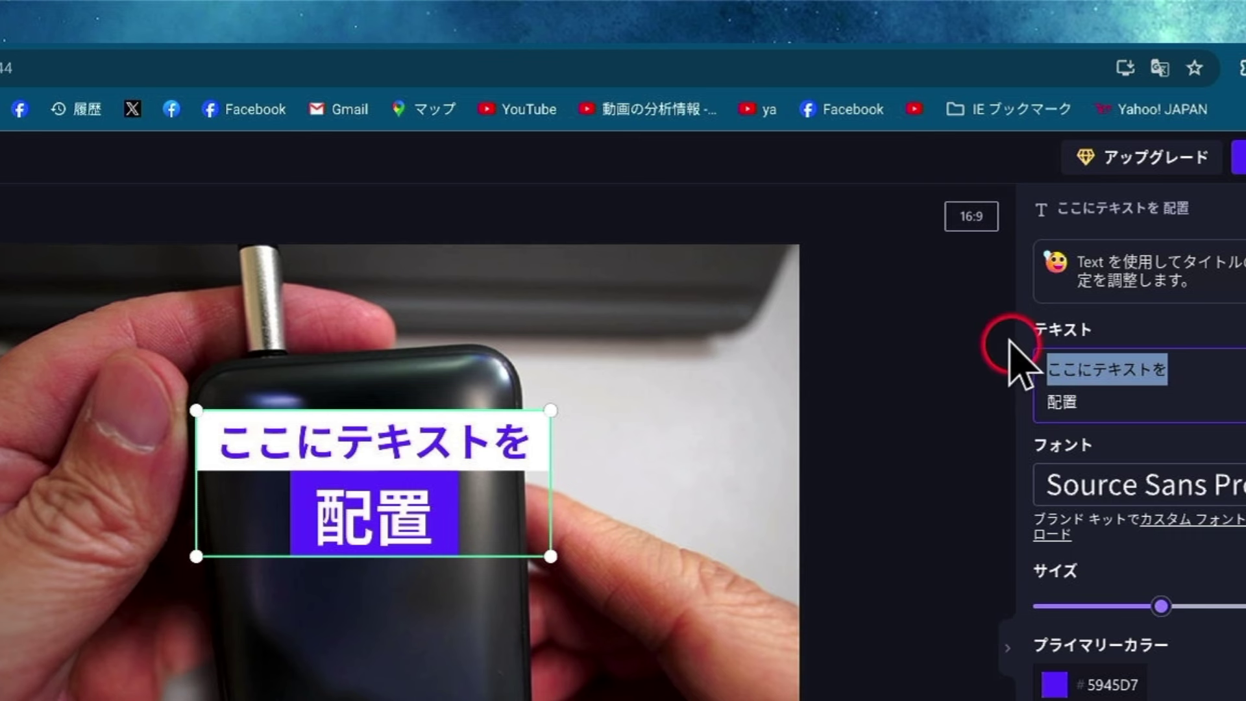
{"action": "type", "text": "もばいるば"}
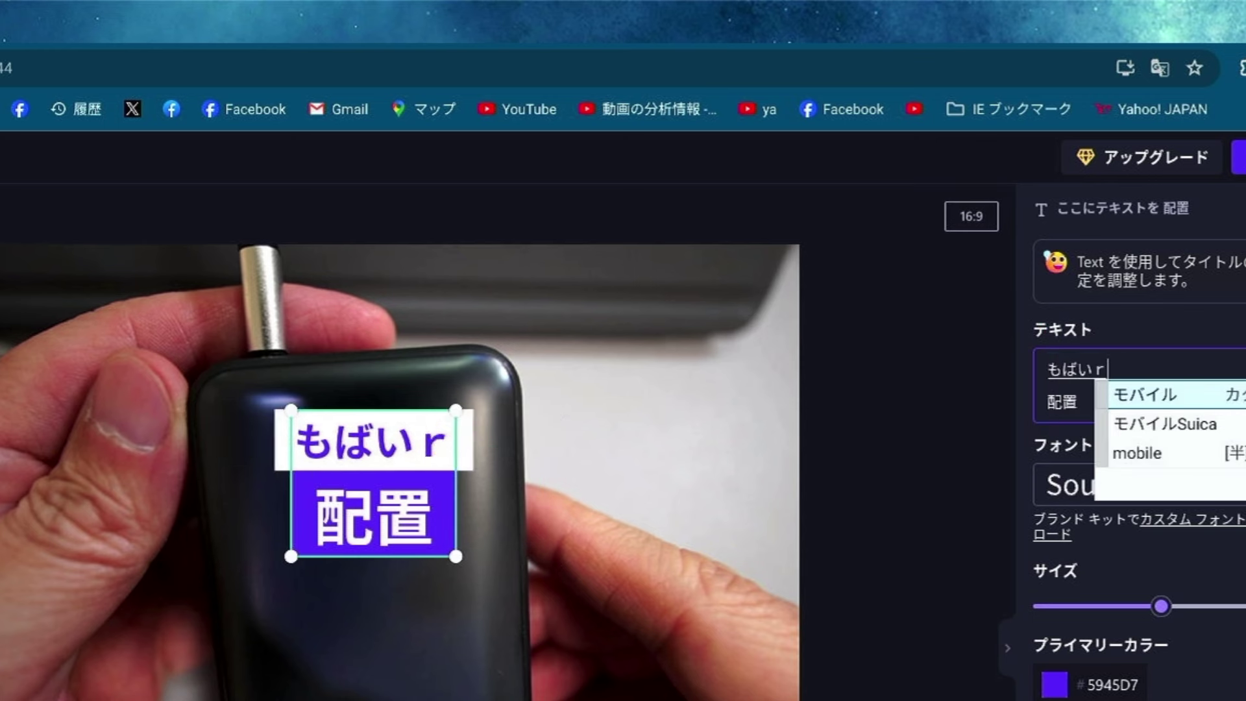
{"action": "type", "text": "ってりーを"}
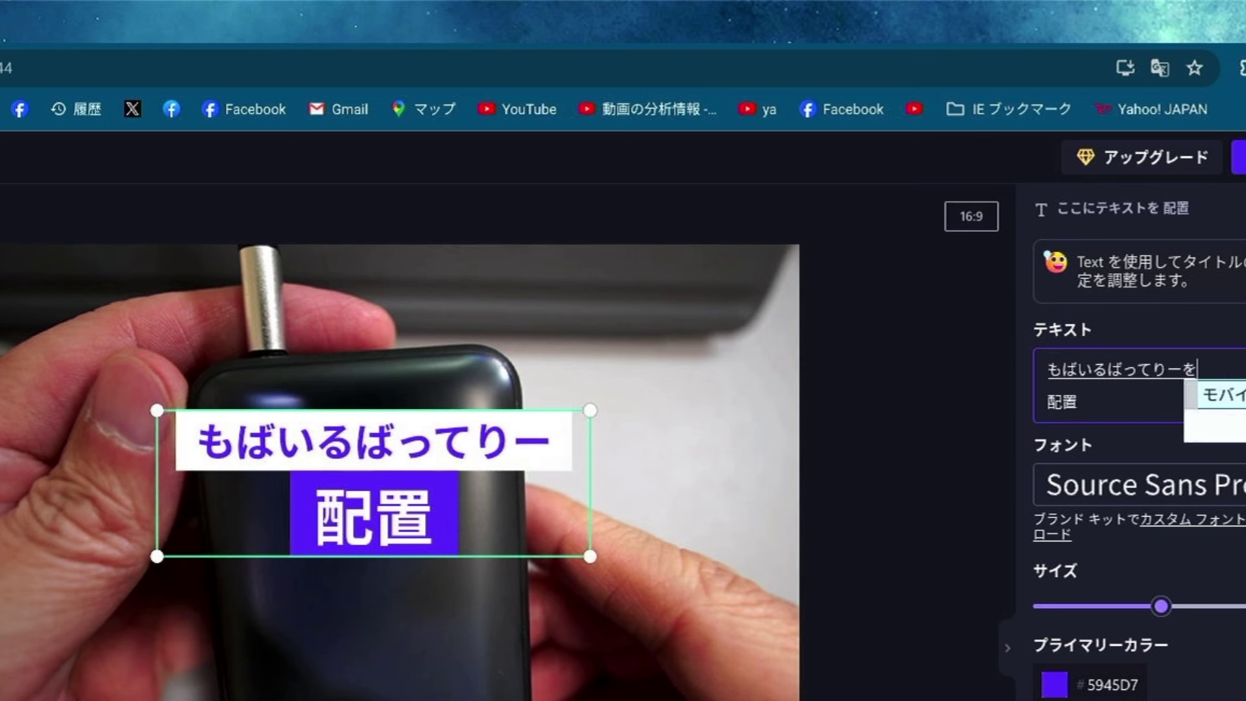
{"action": "key", "text": "space"}
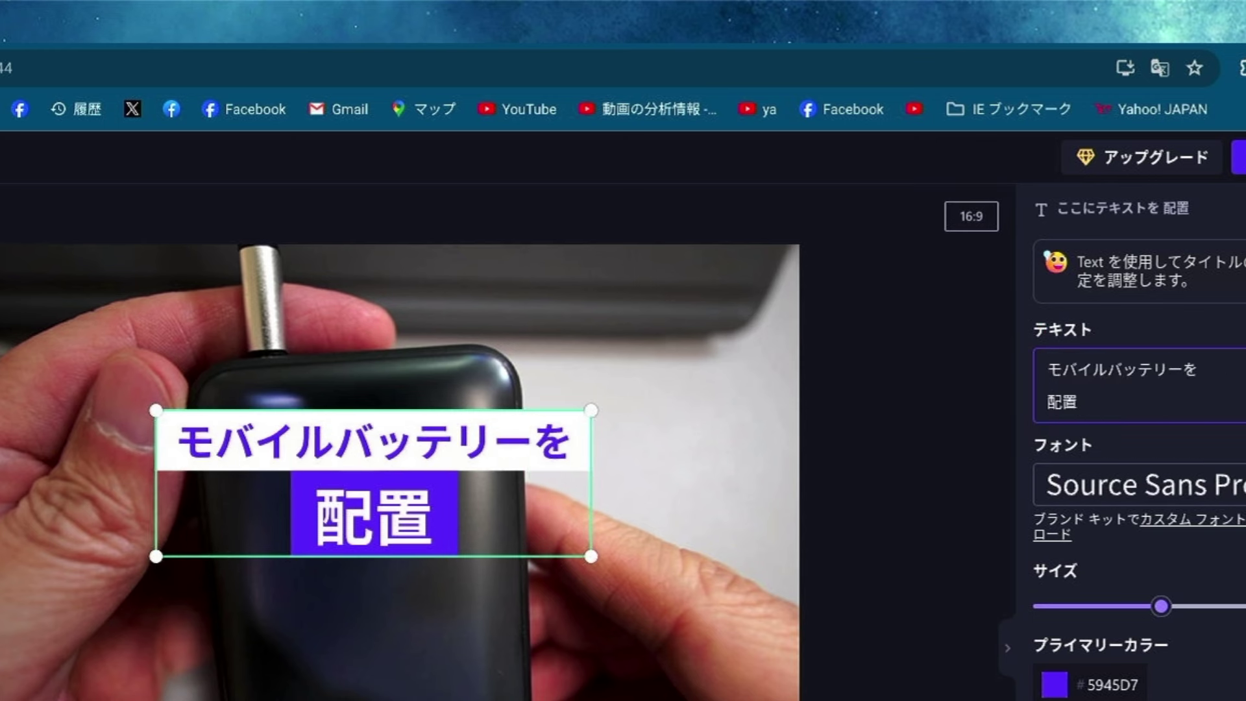
Replace the Funky Title's second line, 配置, with 紹介します
{"action": "key", "text": "BackSpace"}
{"action": "key", "text": "BackSpace"}
{"action": "type", "text": "しょうかい"}
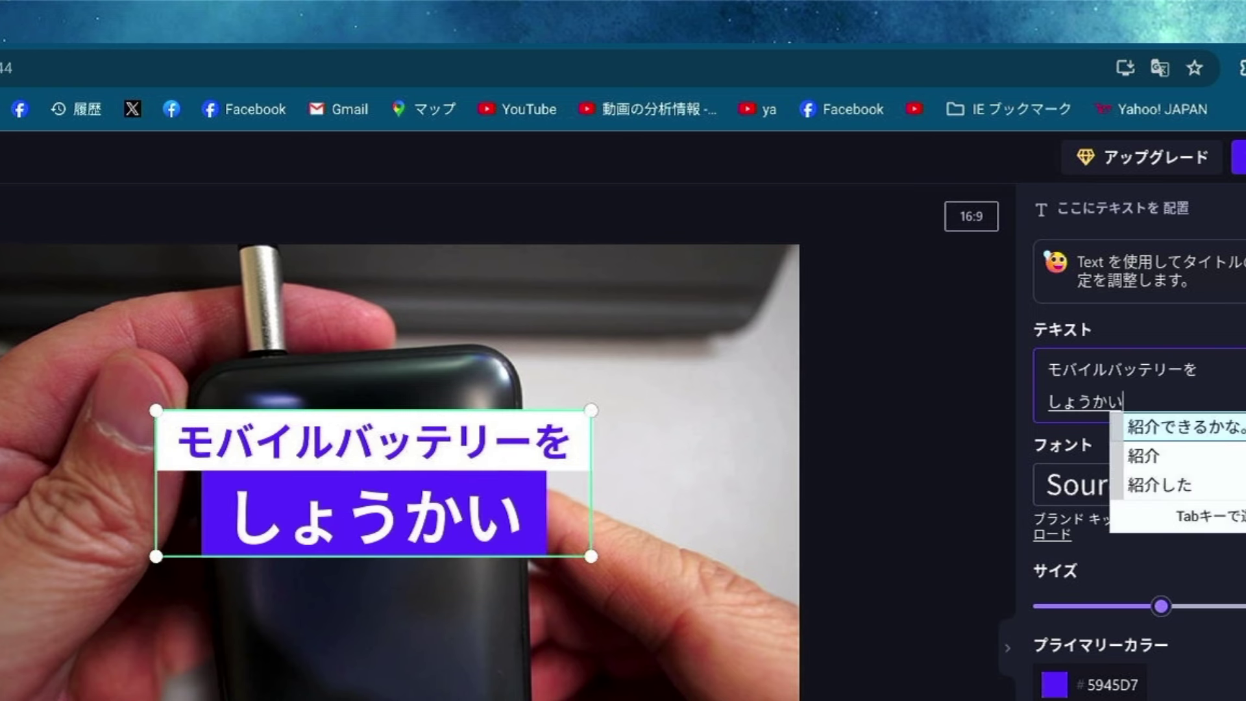
{"action": "key", "text": "space"}
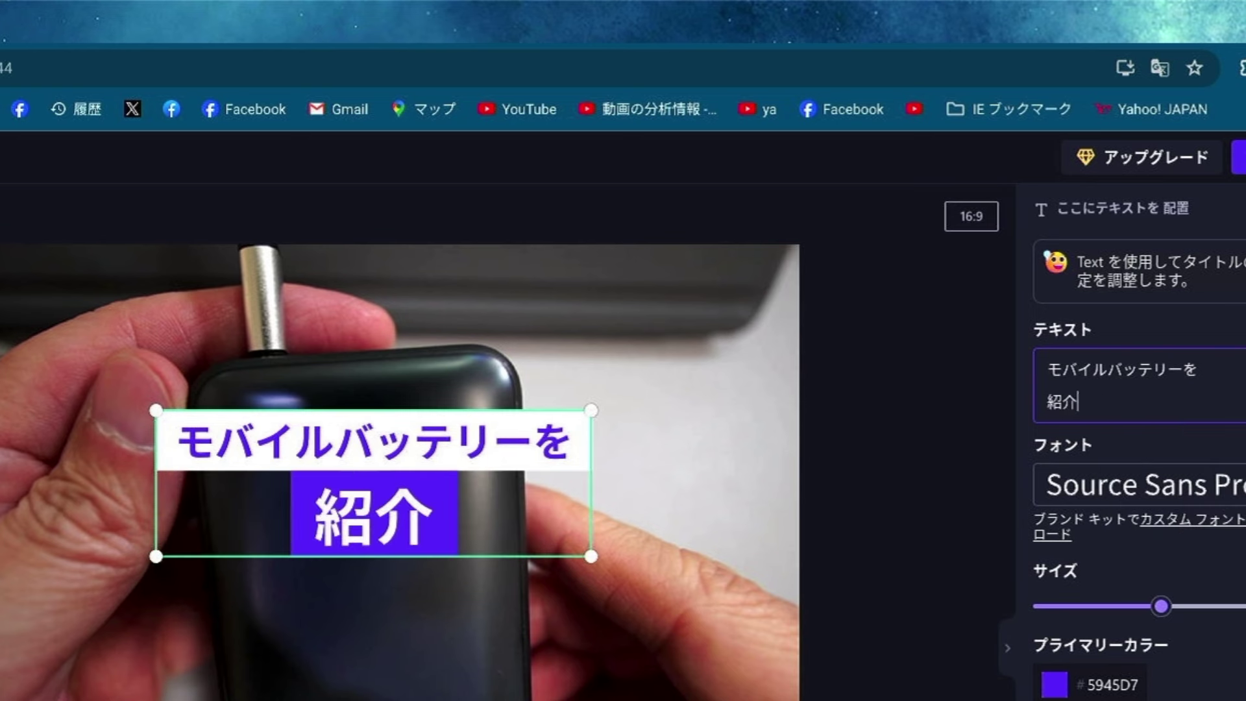
{"action": "type", "text": "します"}
{"action": "key", "text": "Return"}
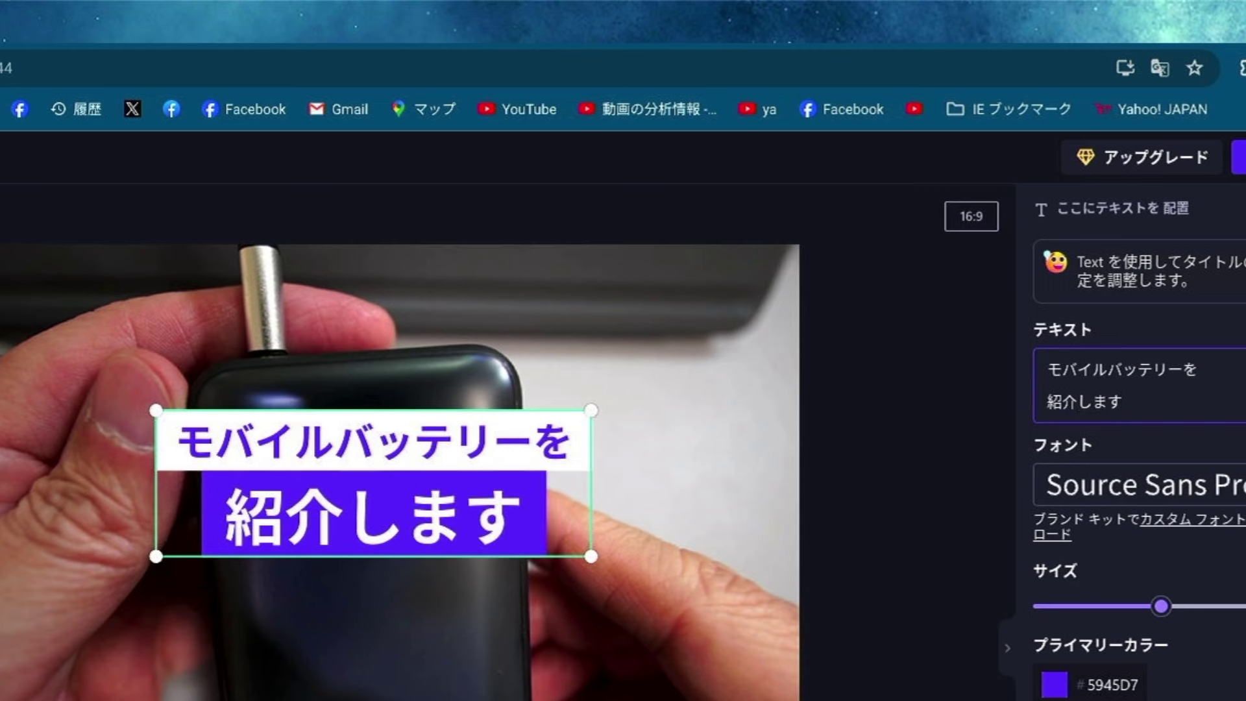
{"action": "left_click", "coordinate": [231, 673]}
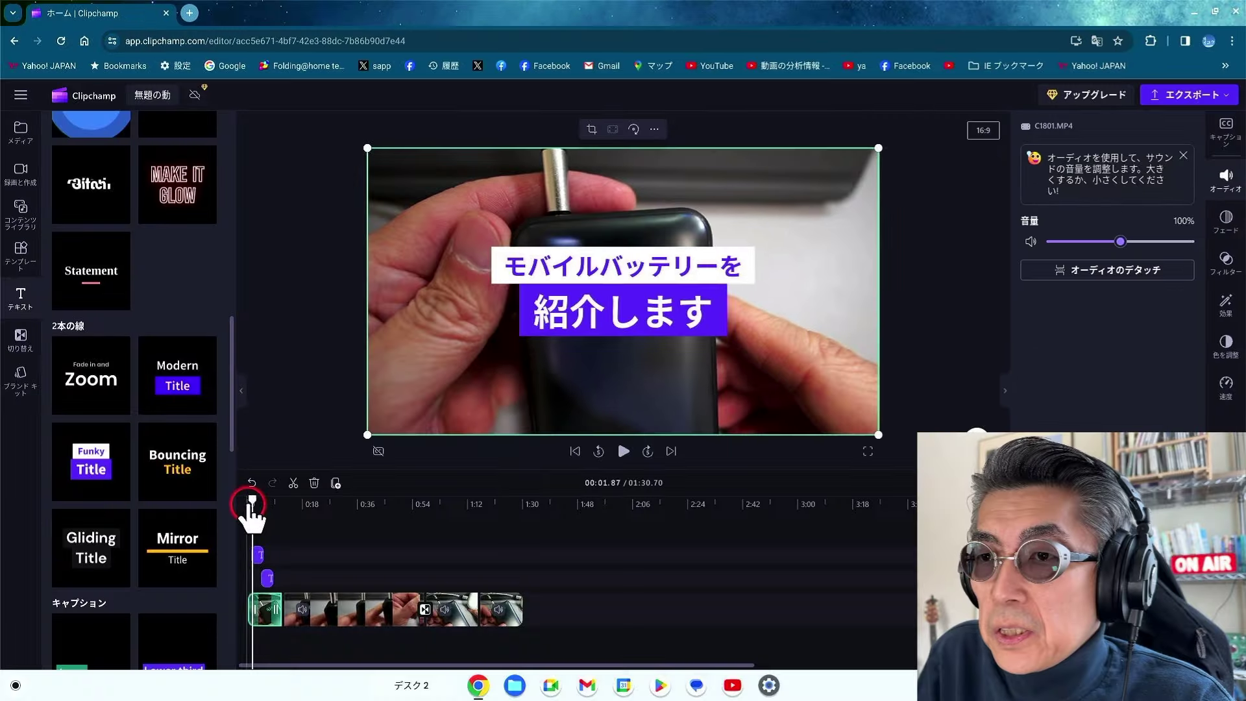
Preview the opening, then shorten the Funky Title clip so it ends where the インジケーターが見やすくて良いです caption begins
{"action": "key", "text": "space"}
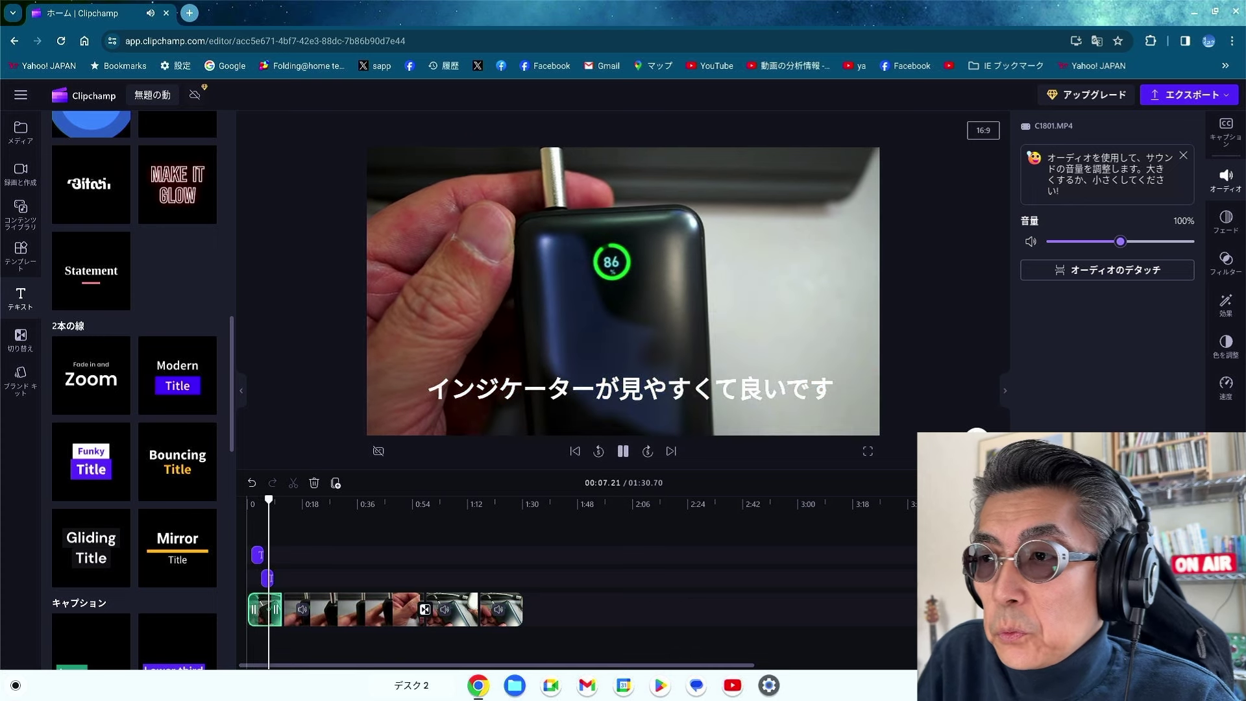
{"action": "left_click", "coordinate": [610, 403]}
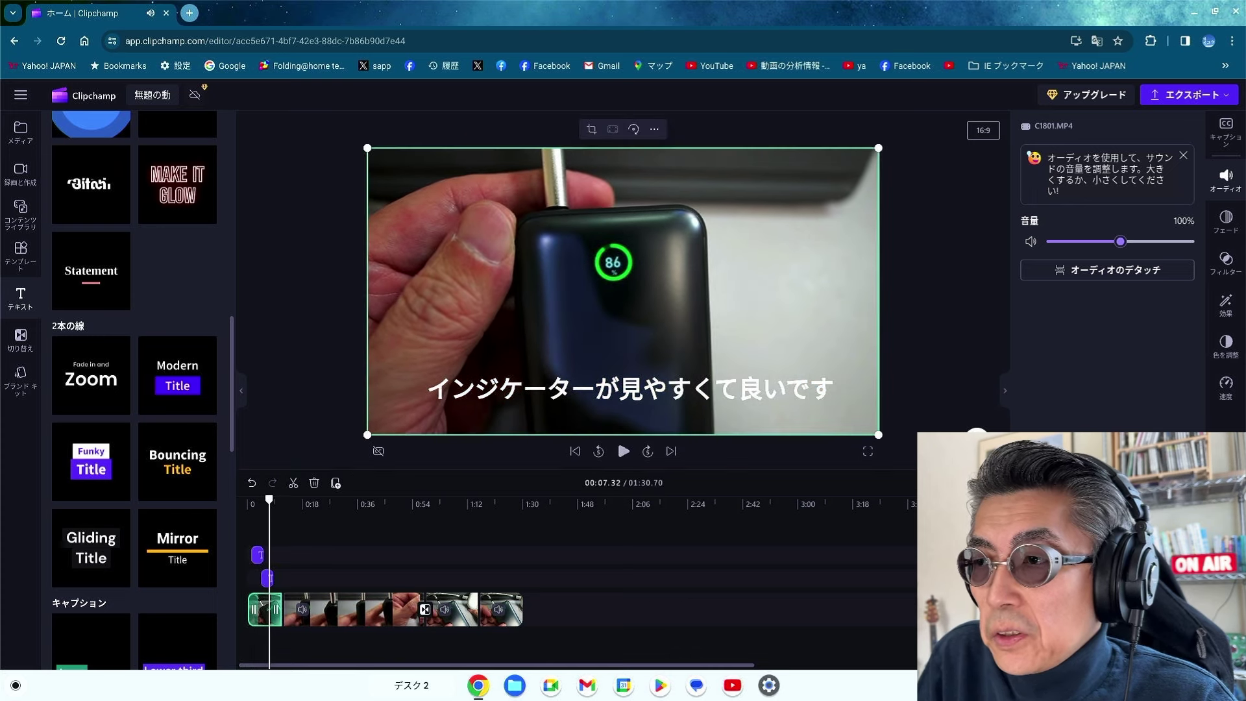
{"action": "scroll", "coordinate": [711, 494], "scroll_direction": "up", "scroll_amount": 3}
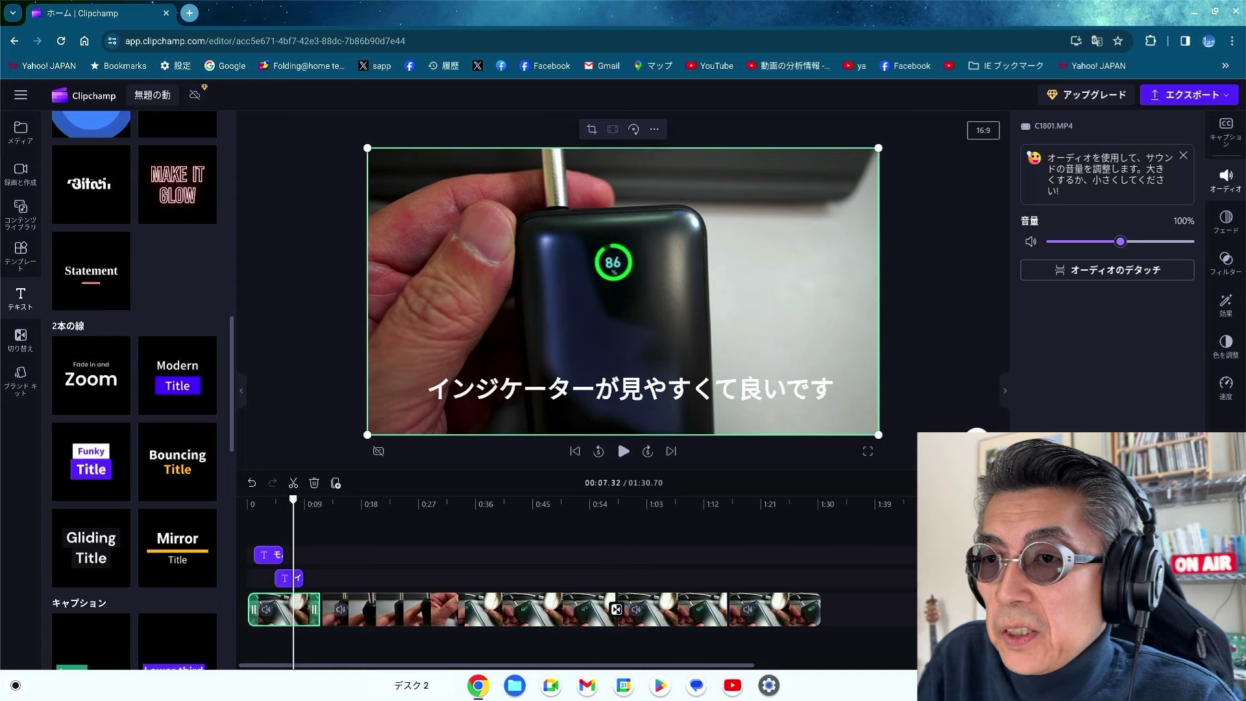
{"action": "left_click_drag", "start_coordinate": [284, 555], "coordinate": [281, 556]}
{"action": "left_click_drag", "start_coordinate": [477, 455], "coordinate": [463, 455]}
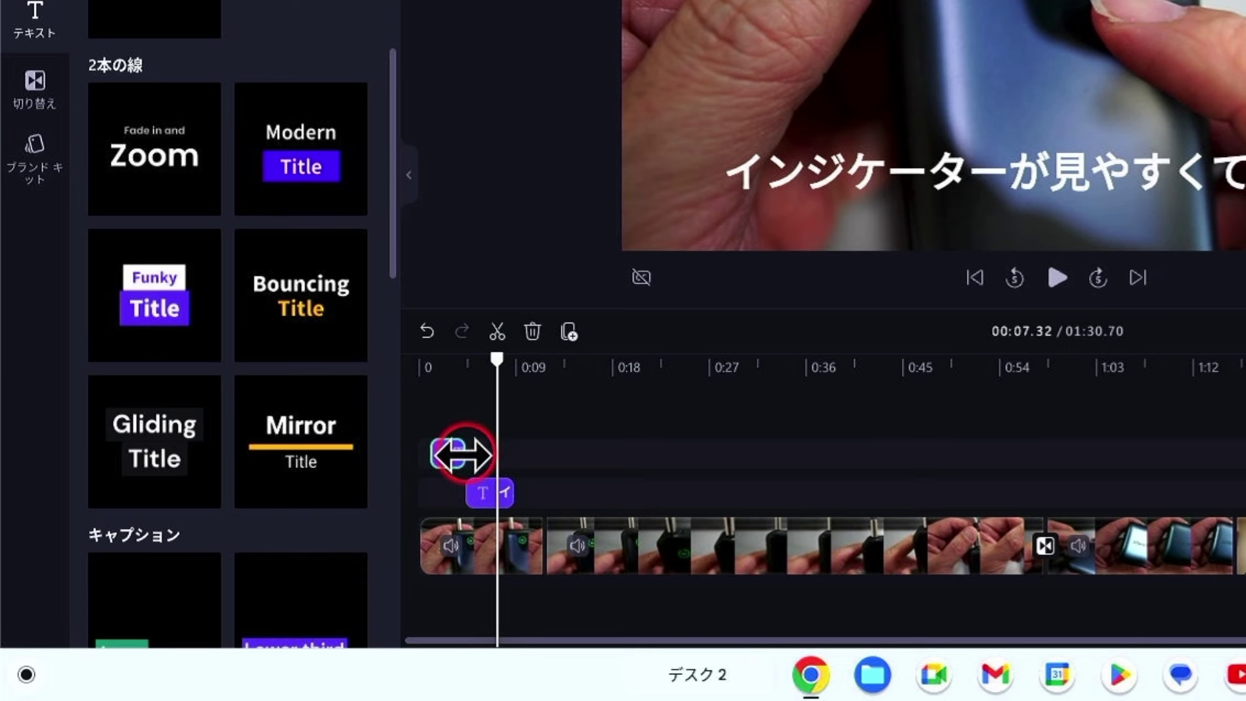
Play the video from the very start to check the timing of the opening title and the caption
{"action": "left_click", "coordinate": [422, 373]}
{"action": "key", "text": "space"}
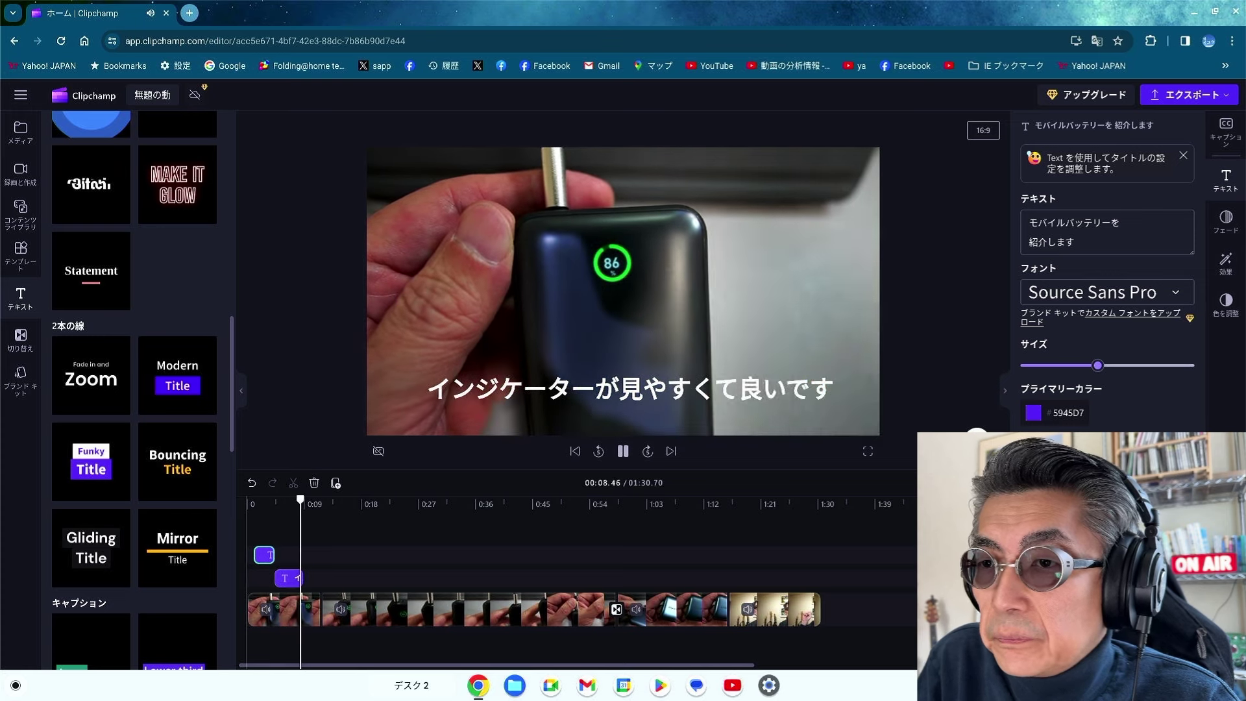
{"action": "key", "text": "space"}
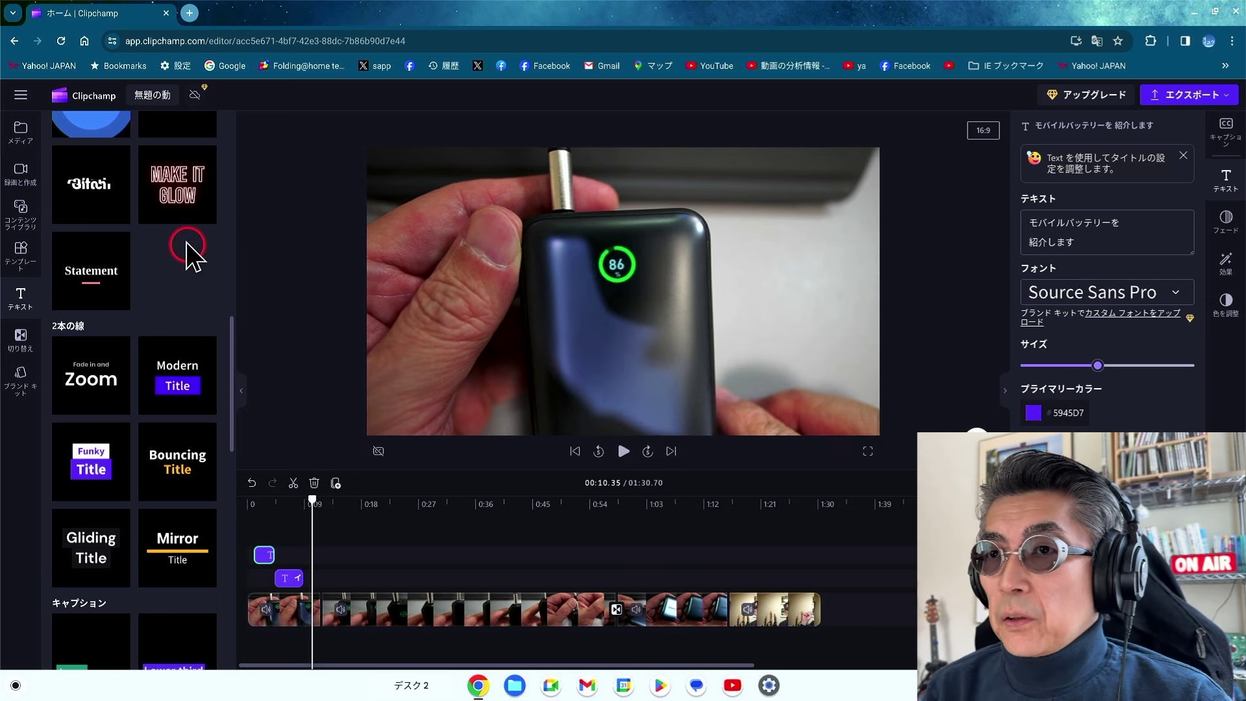
Rename the untitled video project as モバイルバッテリーの紹介
{"action": "scroll", "coordinate": [185, 243], "scroll_direction": "up", "scroll_amount": 10}
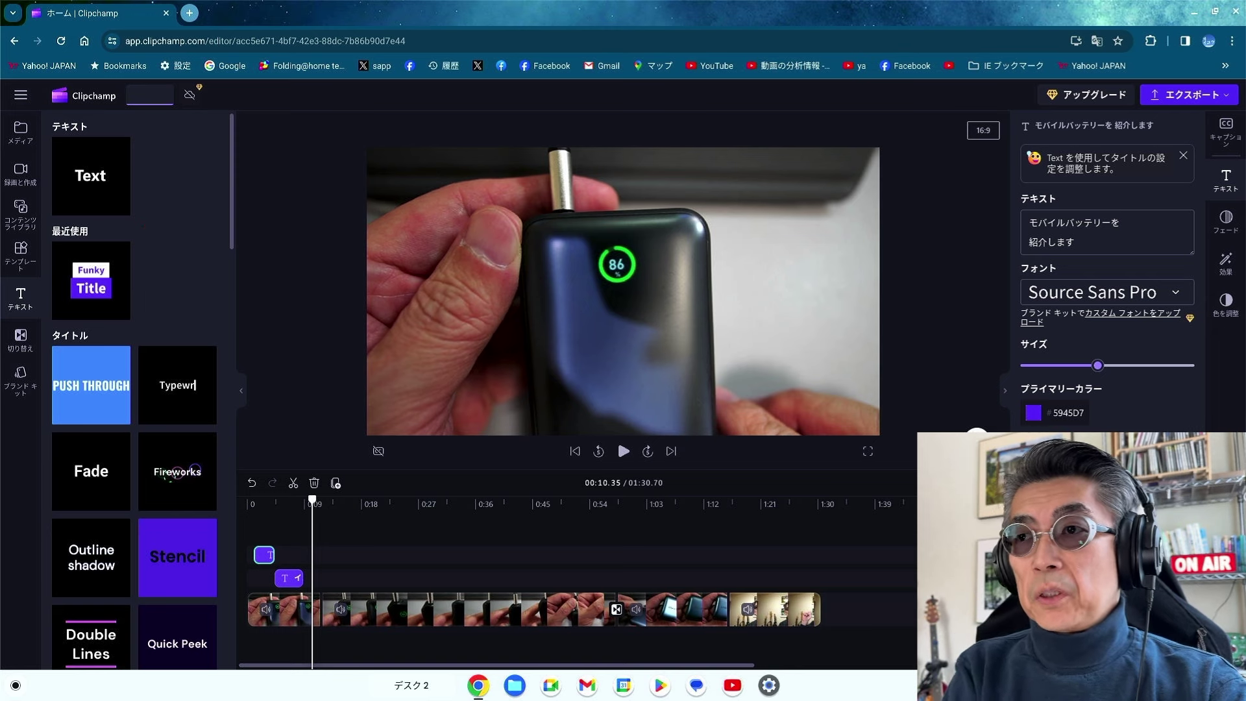
{"action": "type", "text": "mobairubatteri-no"}
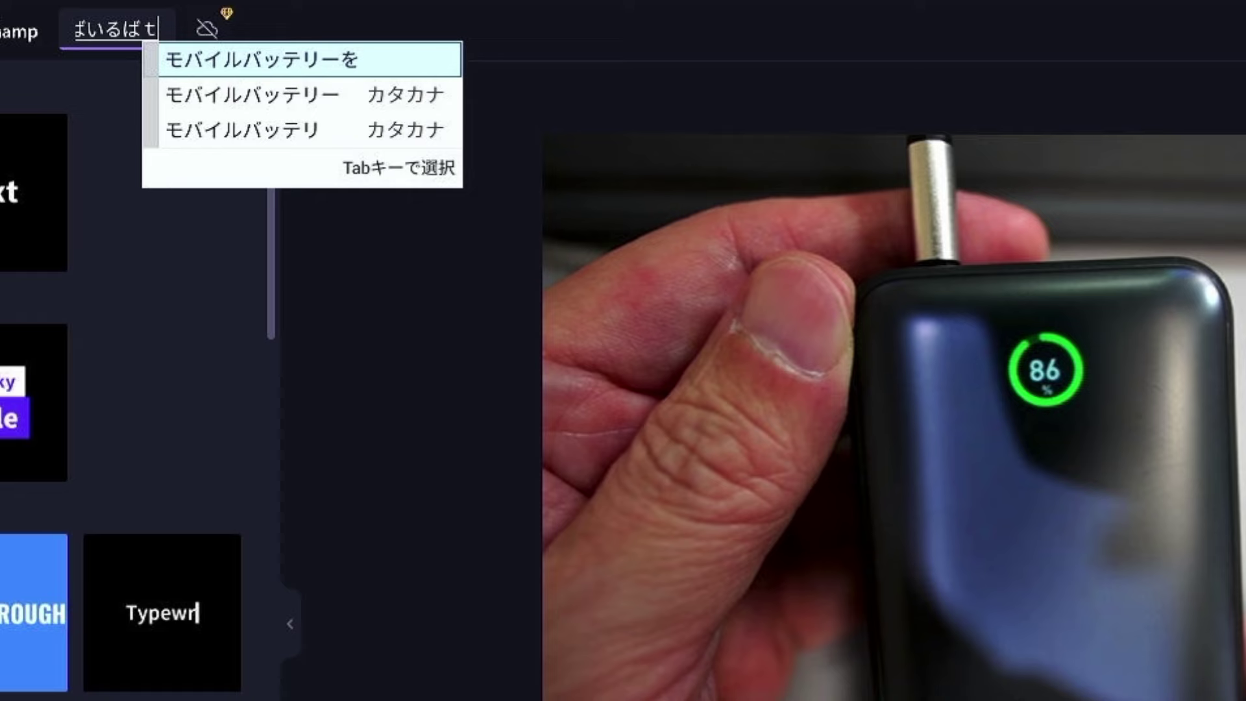
{"action": "type", "text": "shou"}
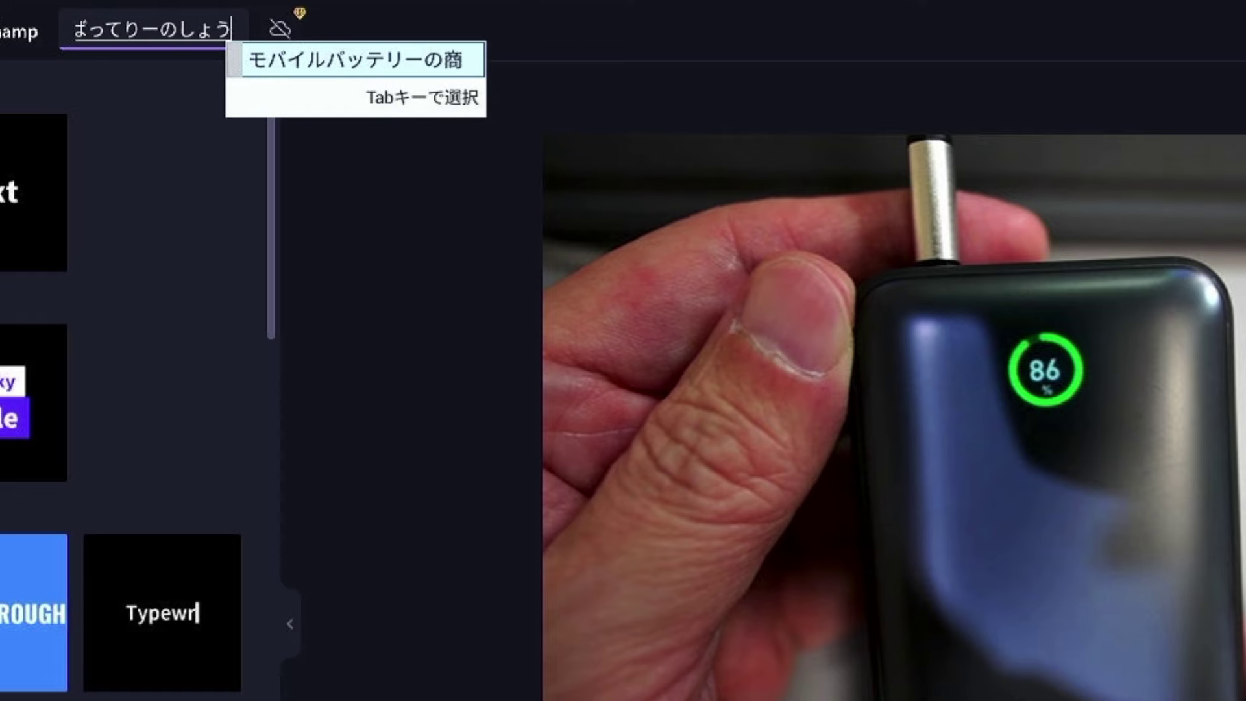
{"action": "key", "text": "space"}
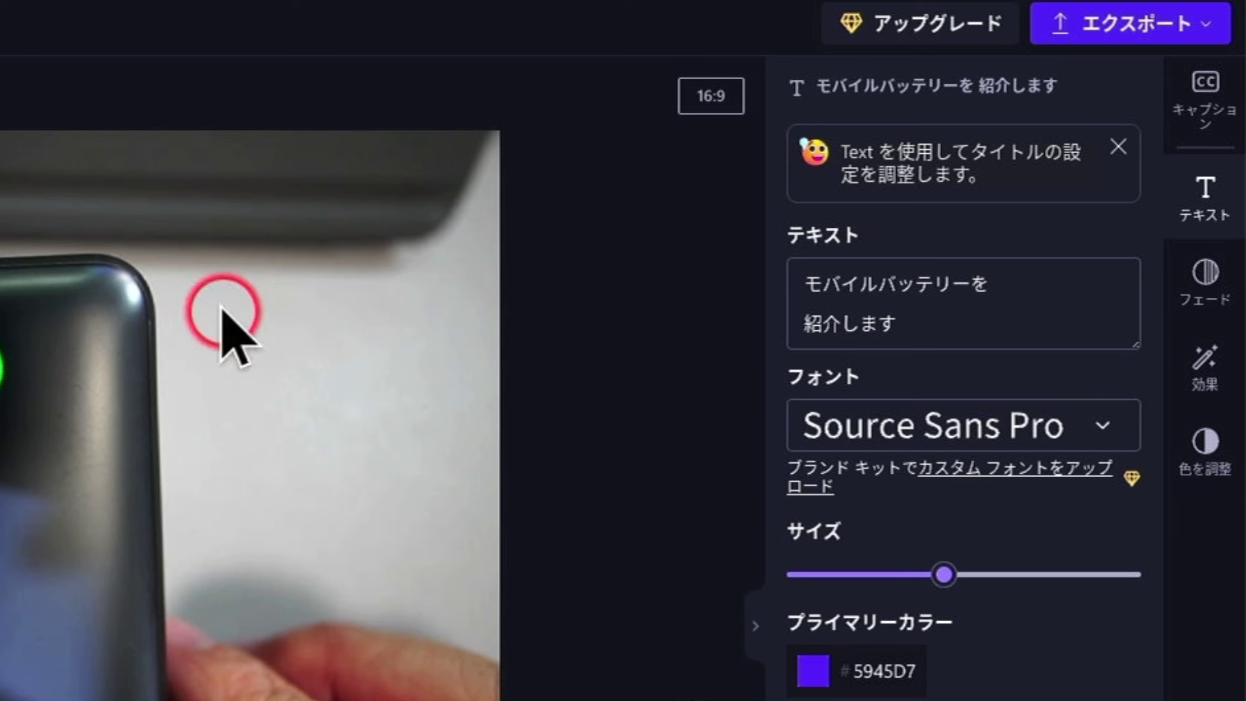
Export the finished video at 1080p quality
{"action": "left_click", "coordinate": [1142, 23]}
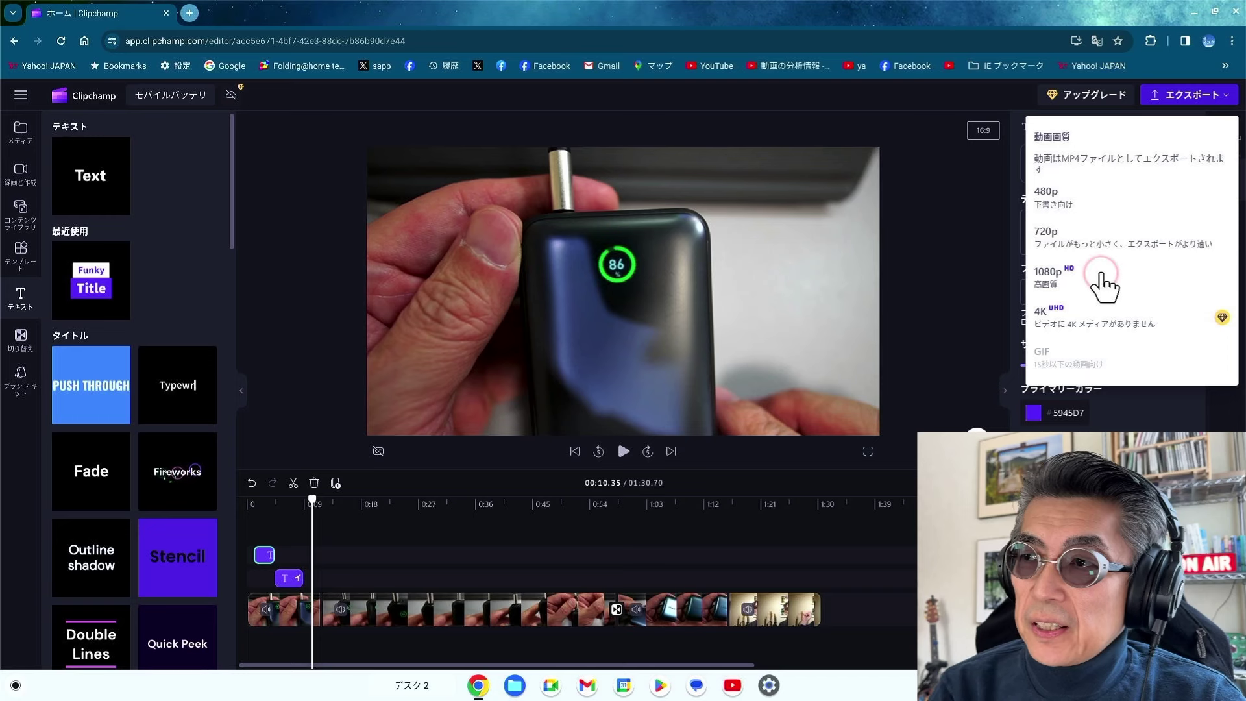
{"action": "left_click", "coordinate": [951, 389]}
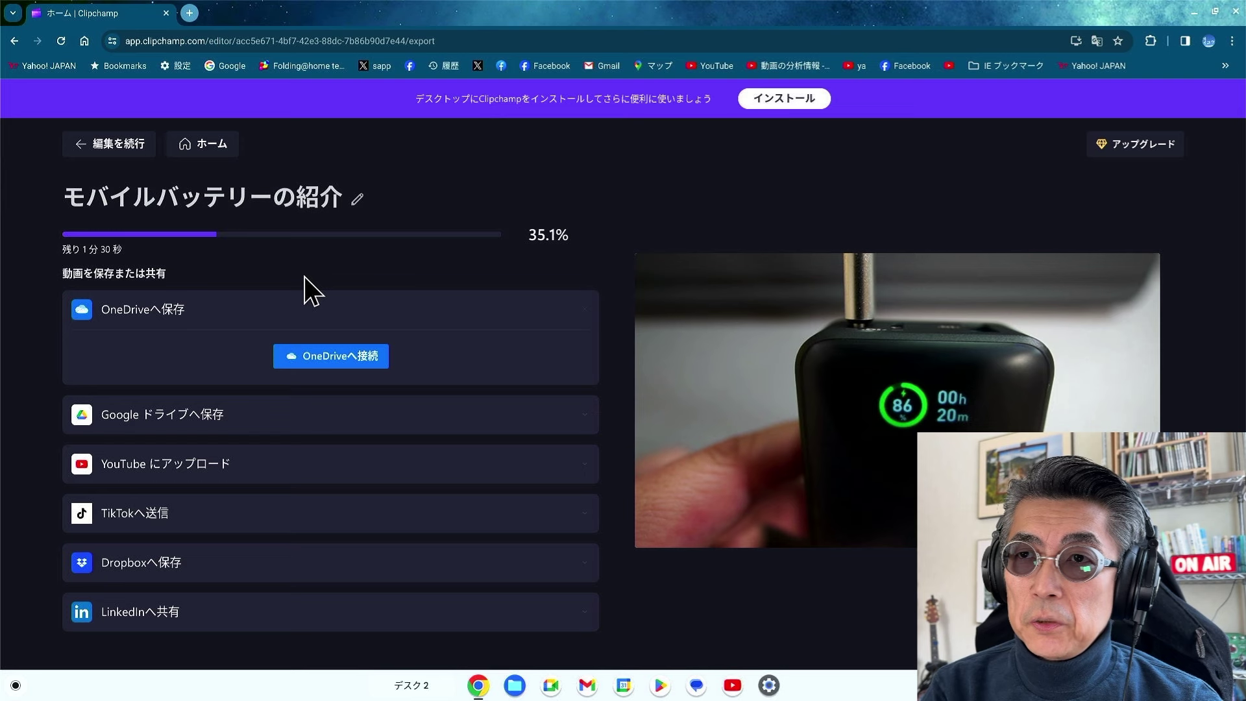
{"action": "left_click", "coordinate": [228, 290]}
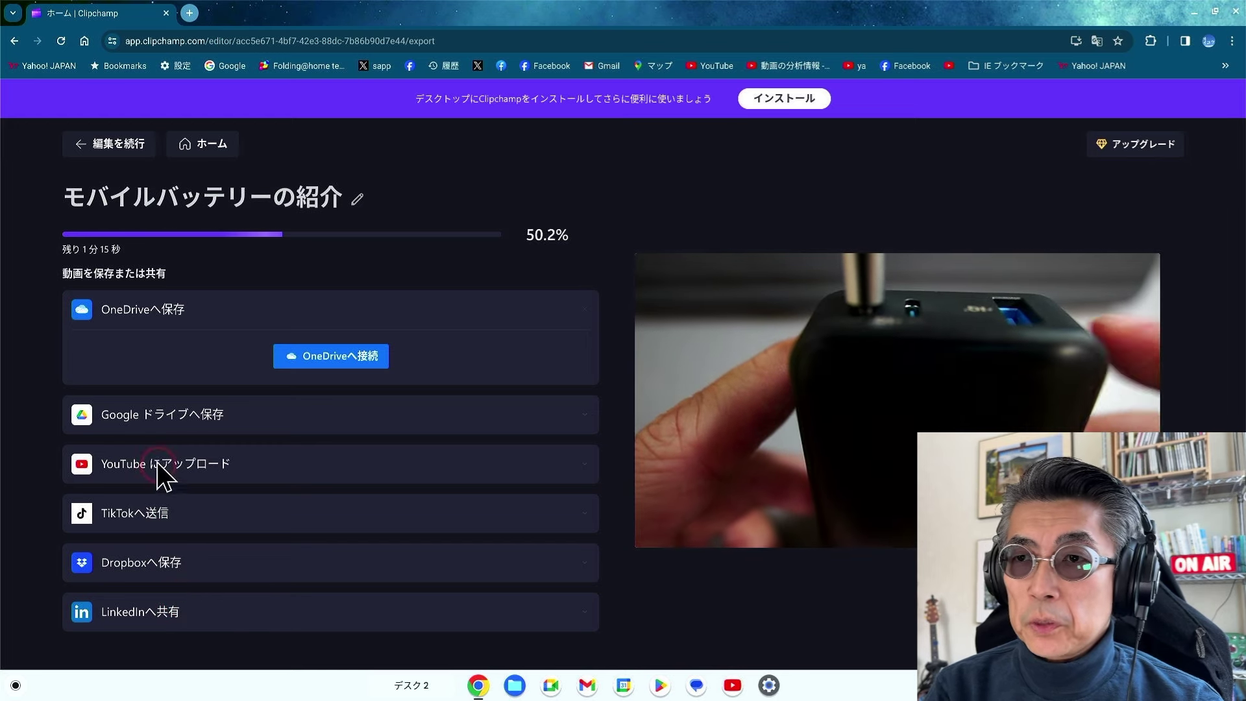
{"action": "left_click", "coordinate": [183, 421]}
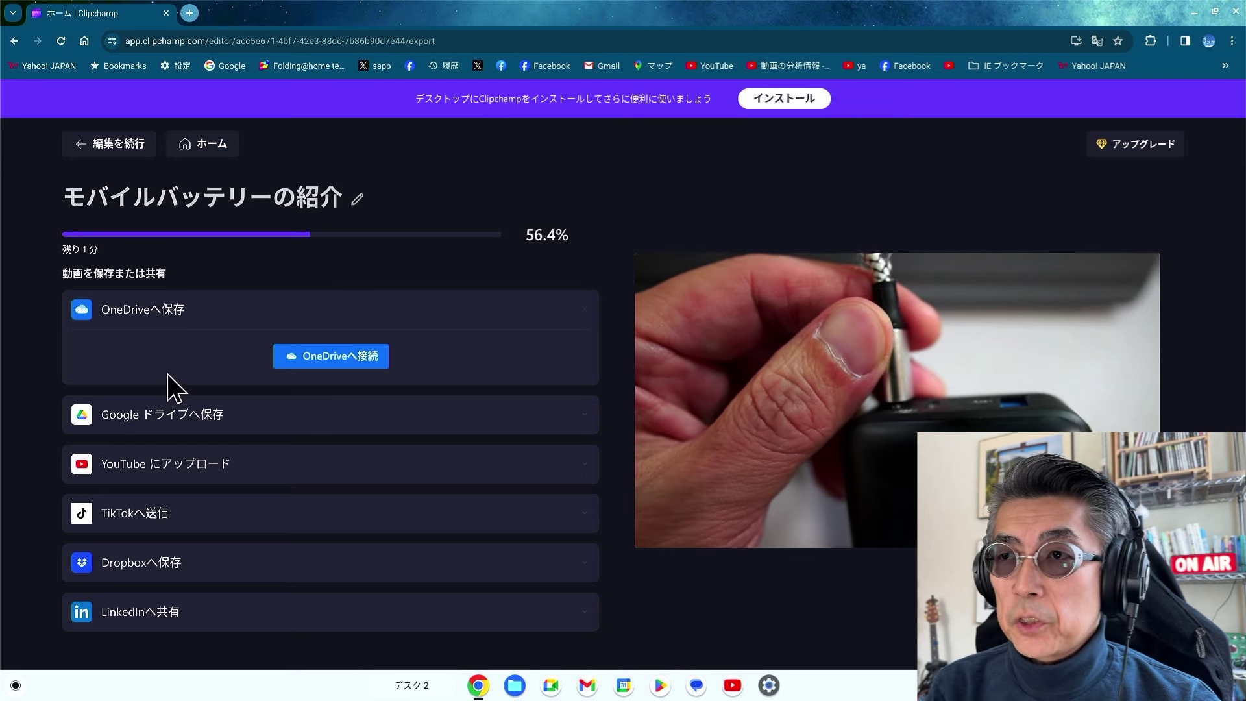
{"action": "left_click", "coordinate": [346, 296]}
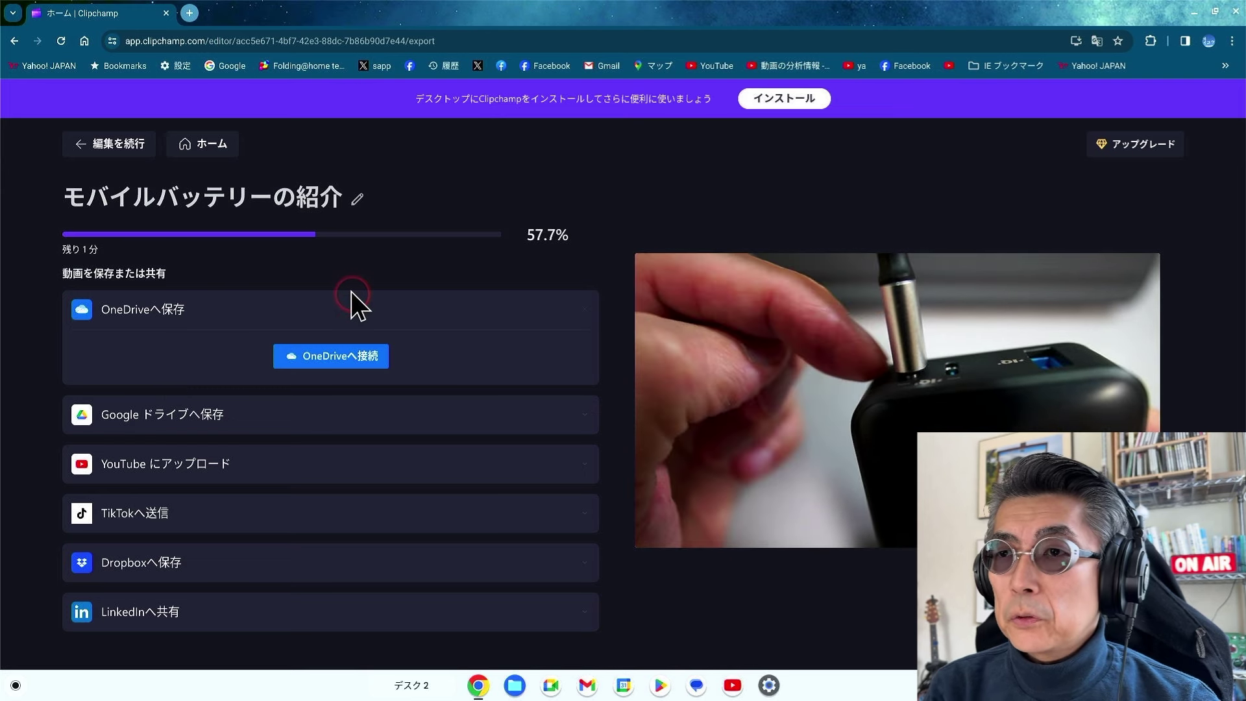